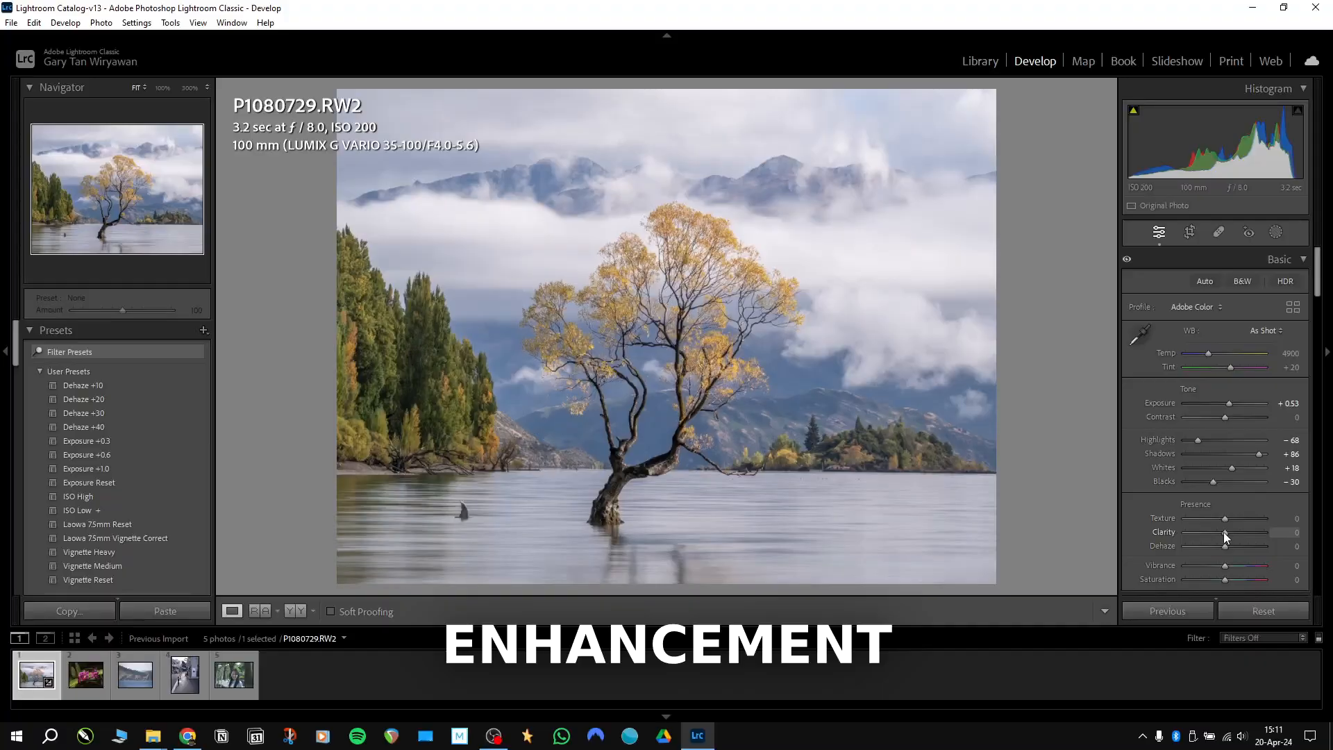
- Try adjusting clarity on the lake tree photo and the post-crop vignette amount on the orchid photo
{"action": "left_click_drag", "start_coordinate": [1223, 532], "coordinate": [1239, 547]}
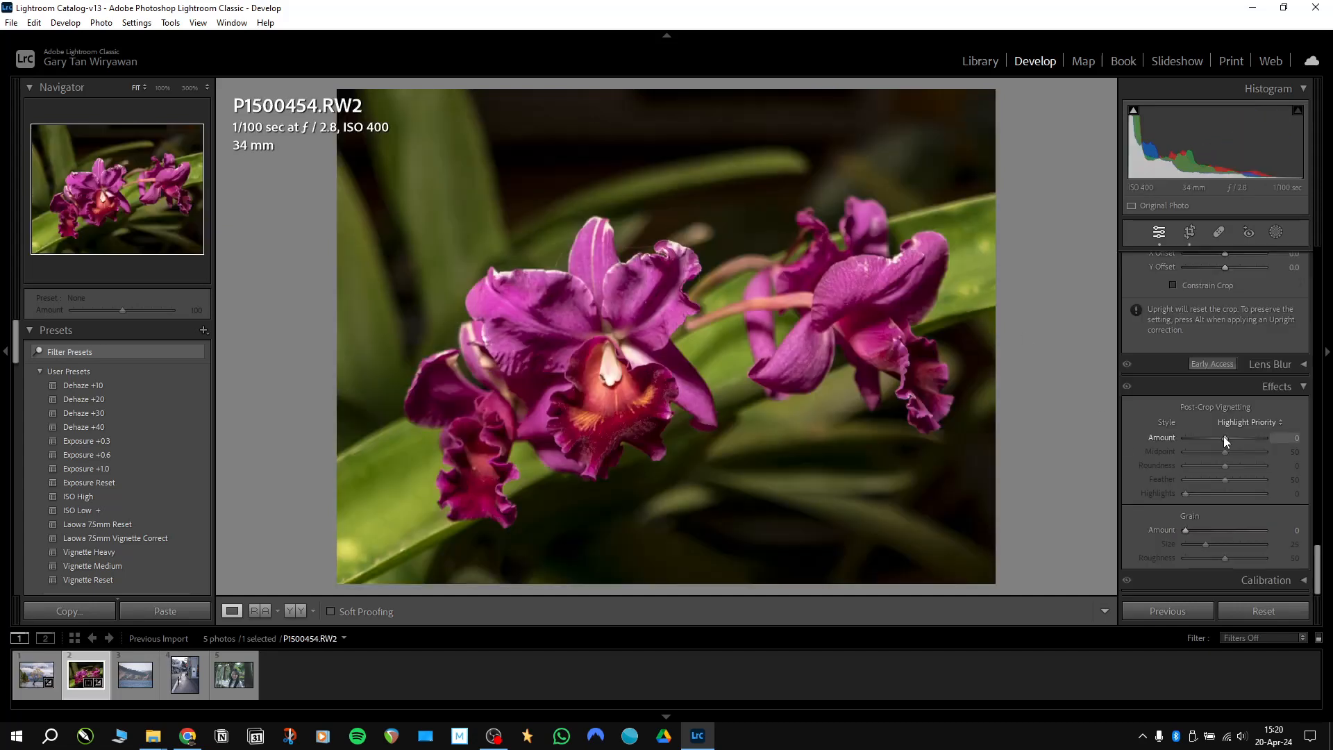
{"action": "left_click_drag", "start_coordinate": [1223, 436], "coordinate": [1214, 445]}
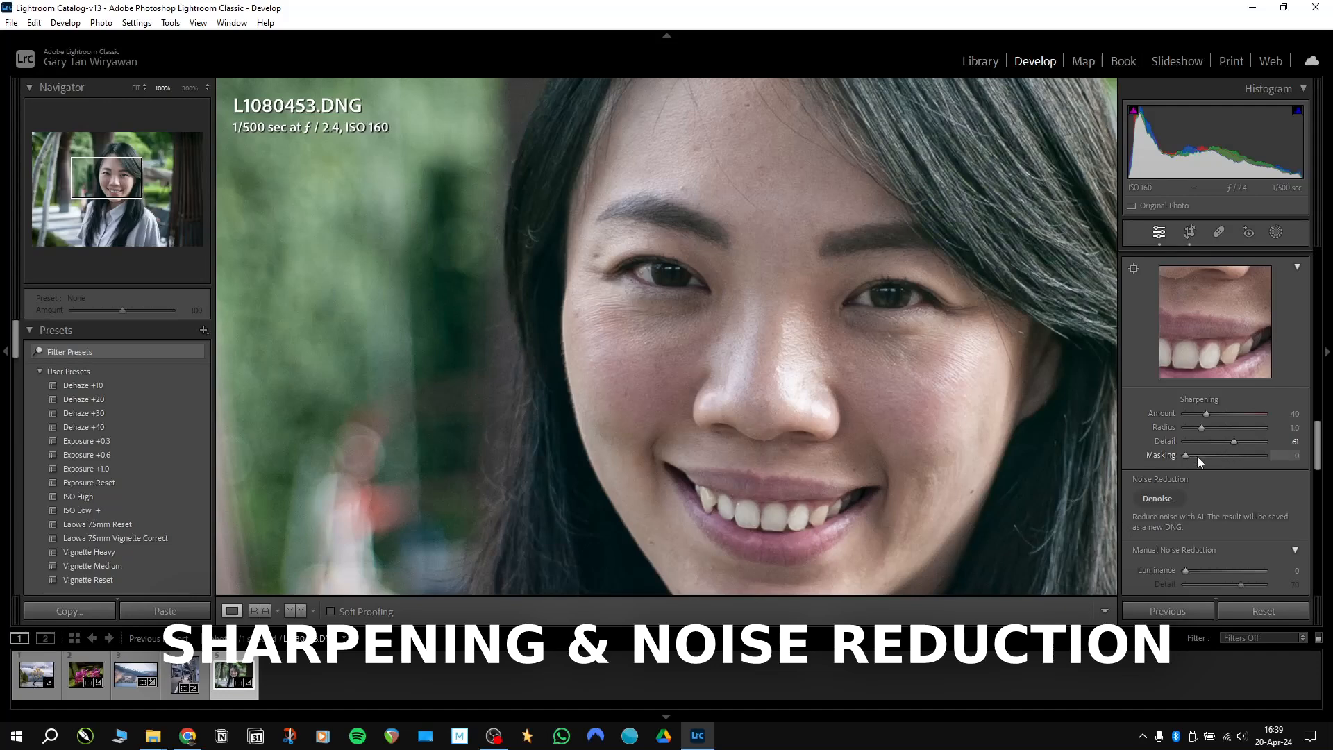
- Set the sharpening masking to 61 on the portrait photo L1080453.DNG
{"action": "left_click_drag", "start_coordinate": [1184, 454], "coordinate": [1188, 455]}
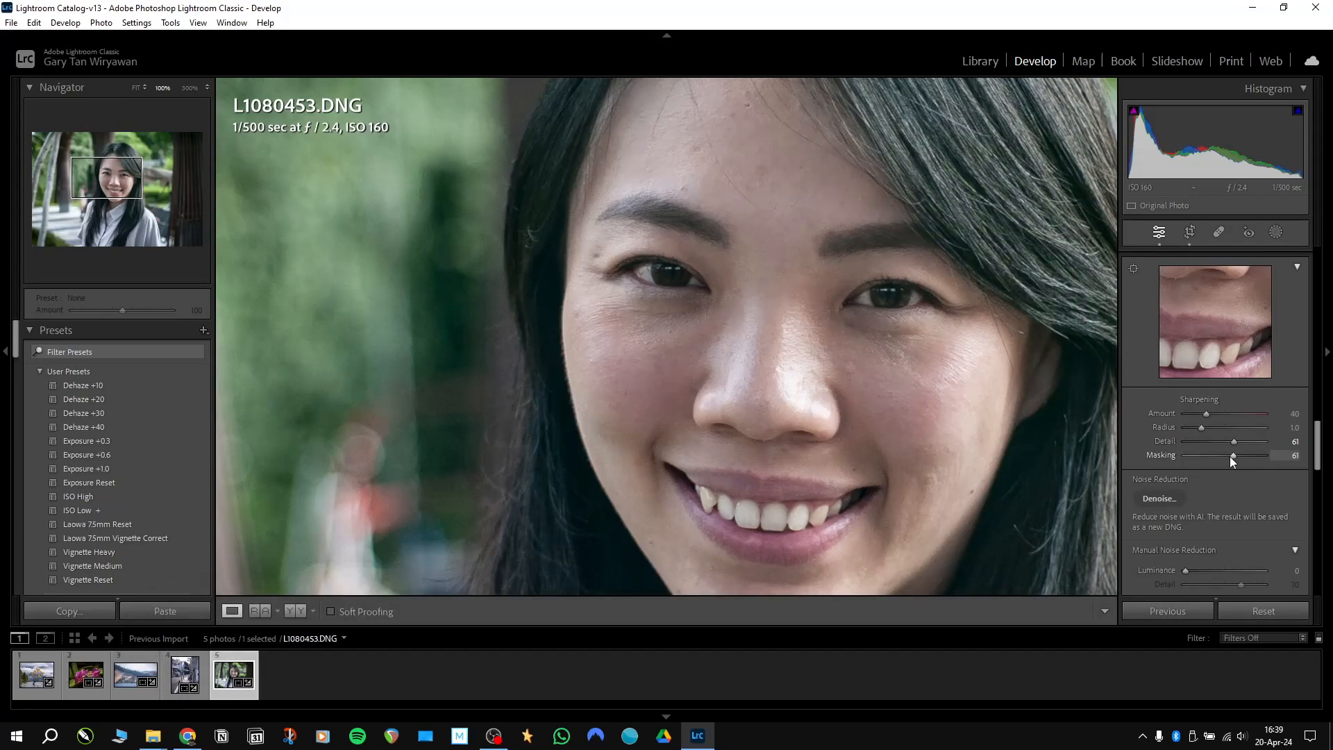
{"action": "scroll", "coordinate": [1218, 472], "scroll_direction": "down", "scroll_amount": 3}
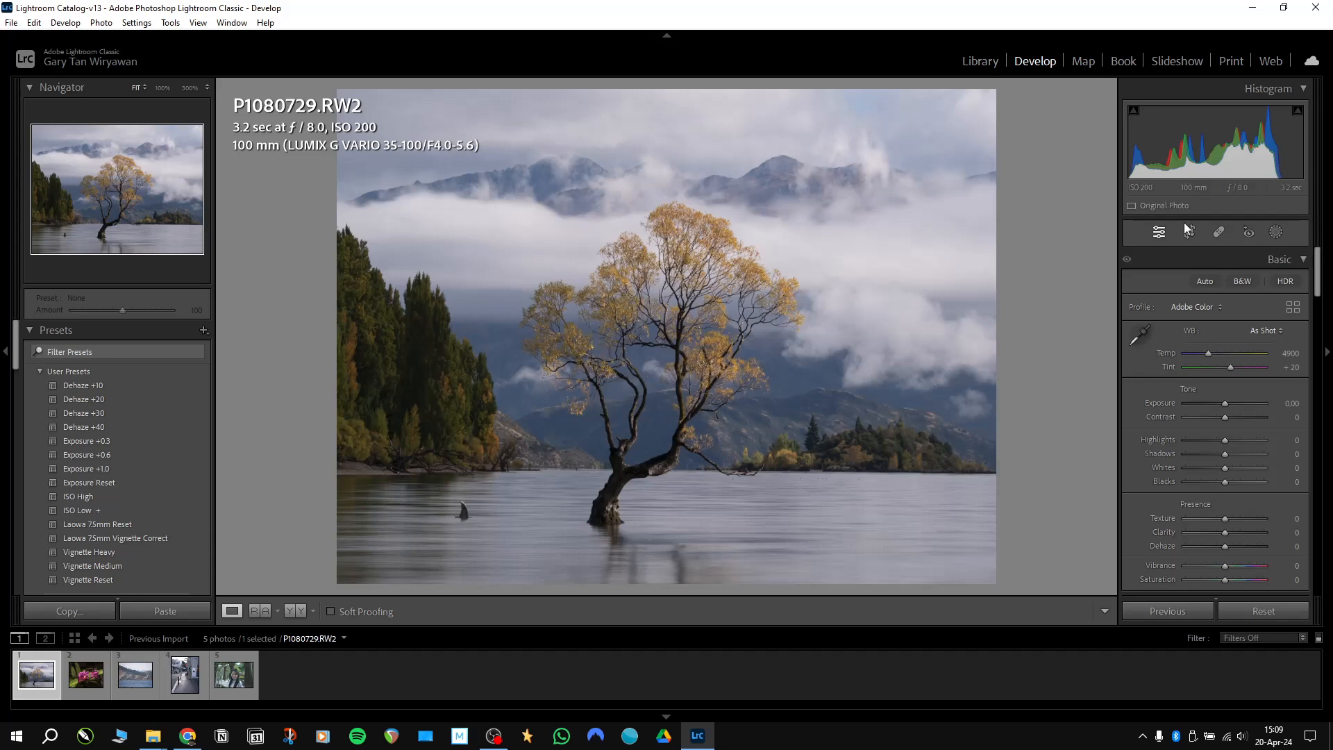
- Check the framing of the lake tree photo P1080729.RW2 against the Crop & Straighten grid
{"action": "left_click", "coordinate": [1190, 231]}
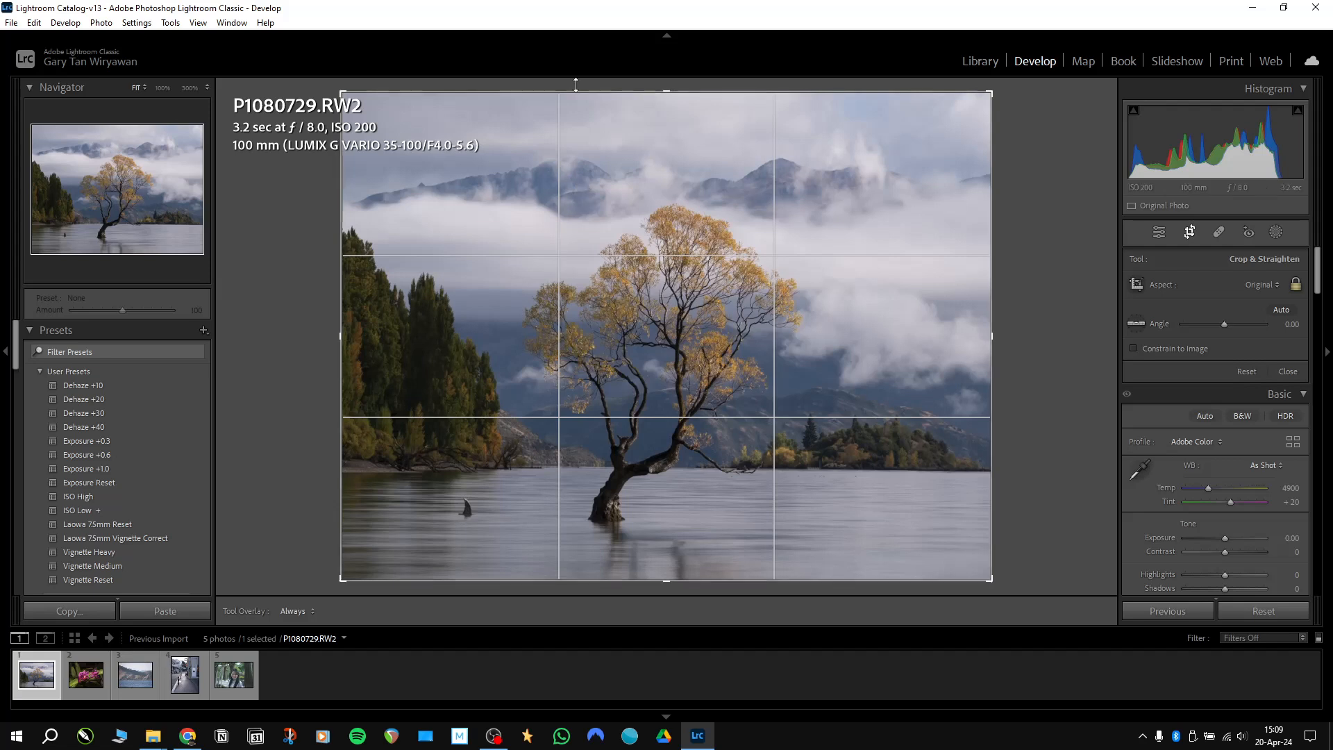
{"action": "left_click", "coordinate": [1287, 370]}
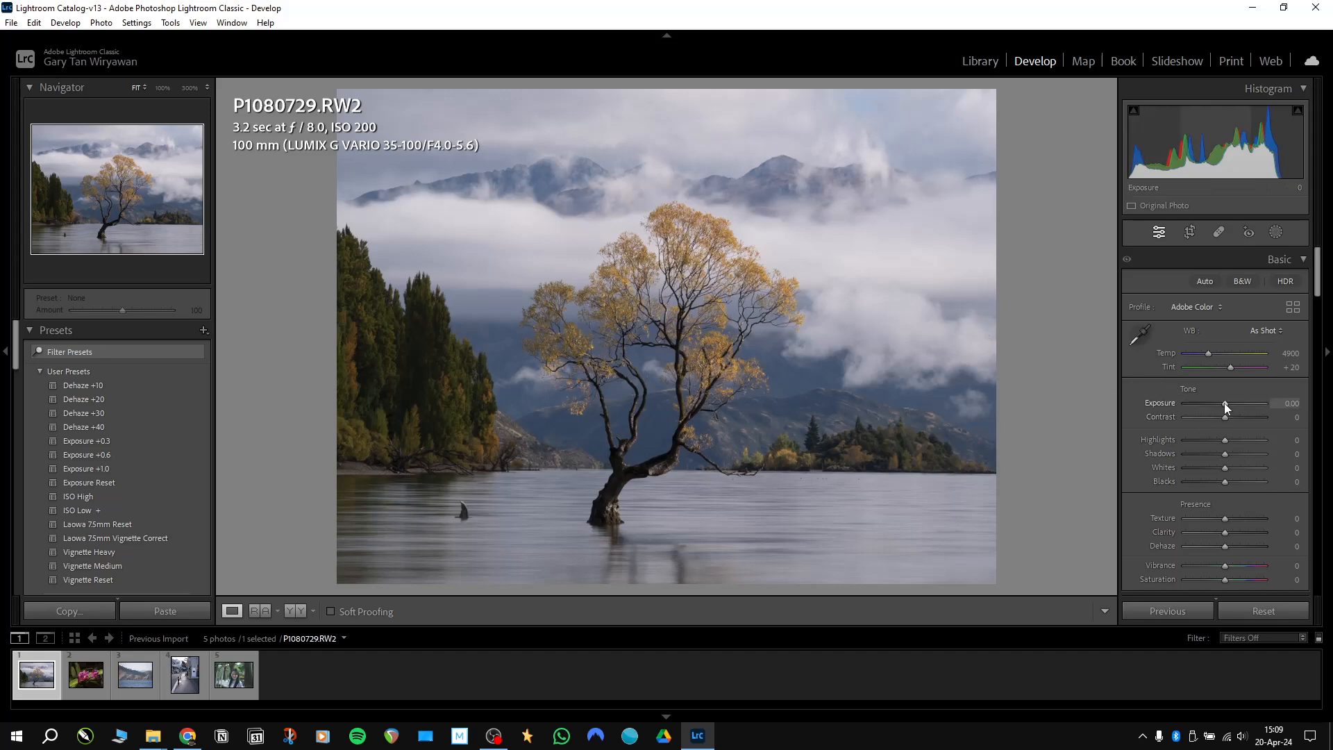
- Brighten the lake tree photo by setting its exposure to +0.53
{"action": "left_click_drag", "start_coordinate": [1226, 403], "coordinate": [1230, 406]}
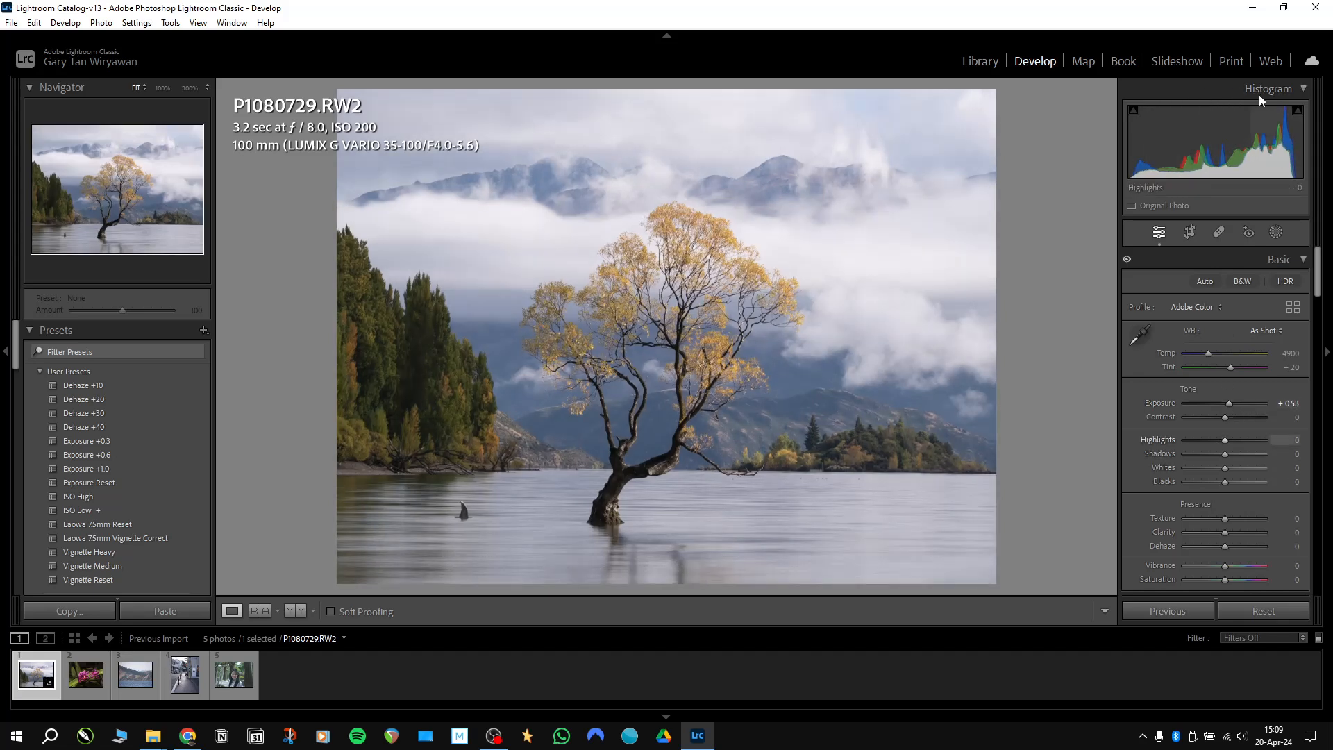
{"action": "left_click_drag", "start_coordinate": [1231, 406], "coordinate": [1231, 402]}
- Balance the lake tree photo's tones by setting shadows to +86 and highlights to -68
{"action": "left_click_drag", "start_coordinate": [1225, 456], "coordinate": [1255, 453]}
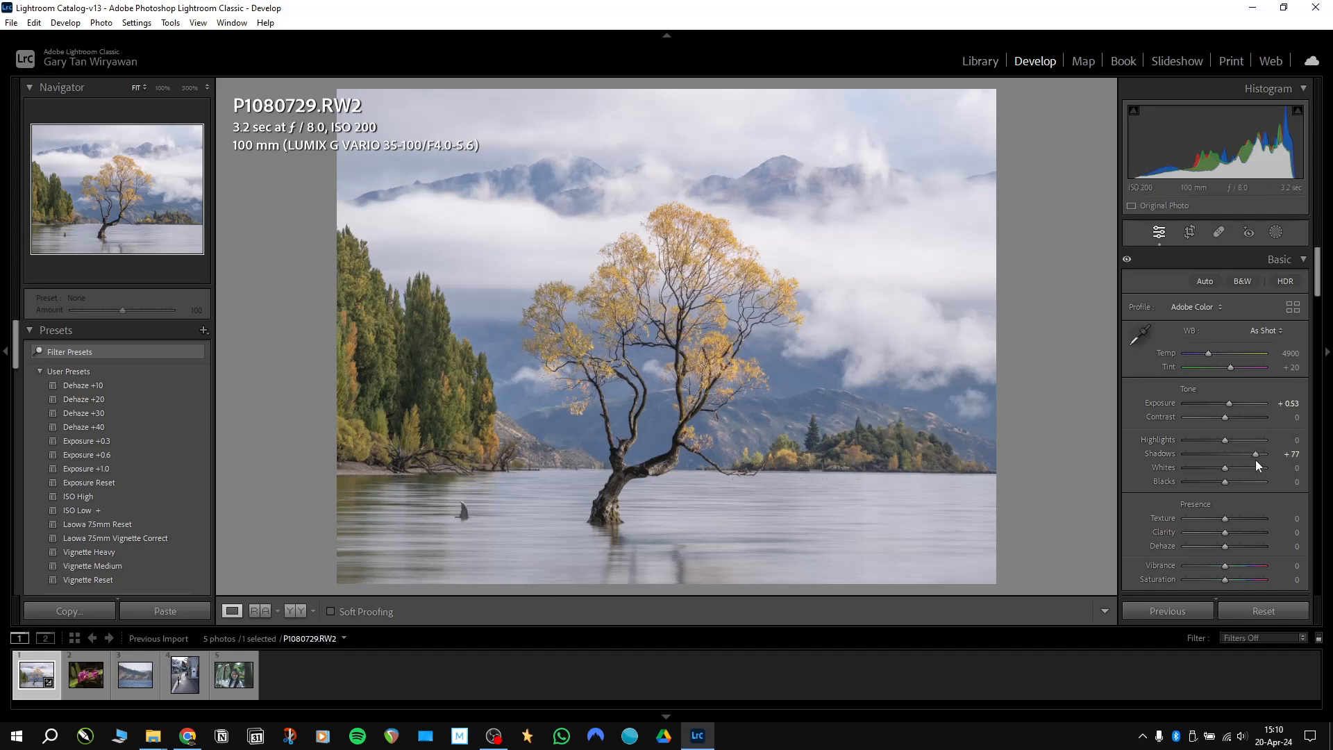
{"action": "left_click_drag", "start_coordinate": [1203, 461], "coordinate": [1261, 460]}
{"action": "left_click_drag", "start_coordinate": [1226, 443], "coordinate": [1178, 456]}
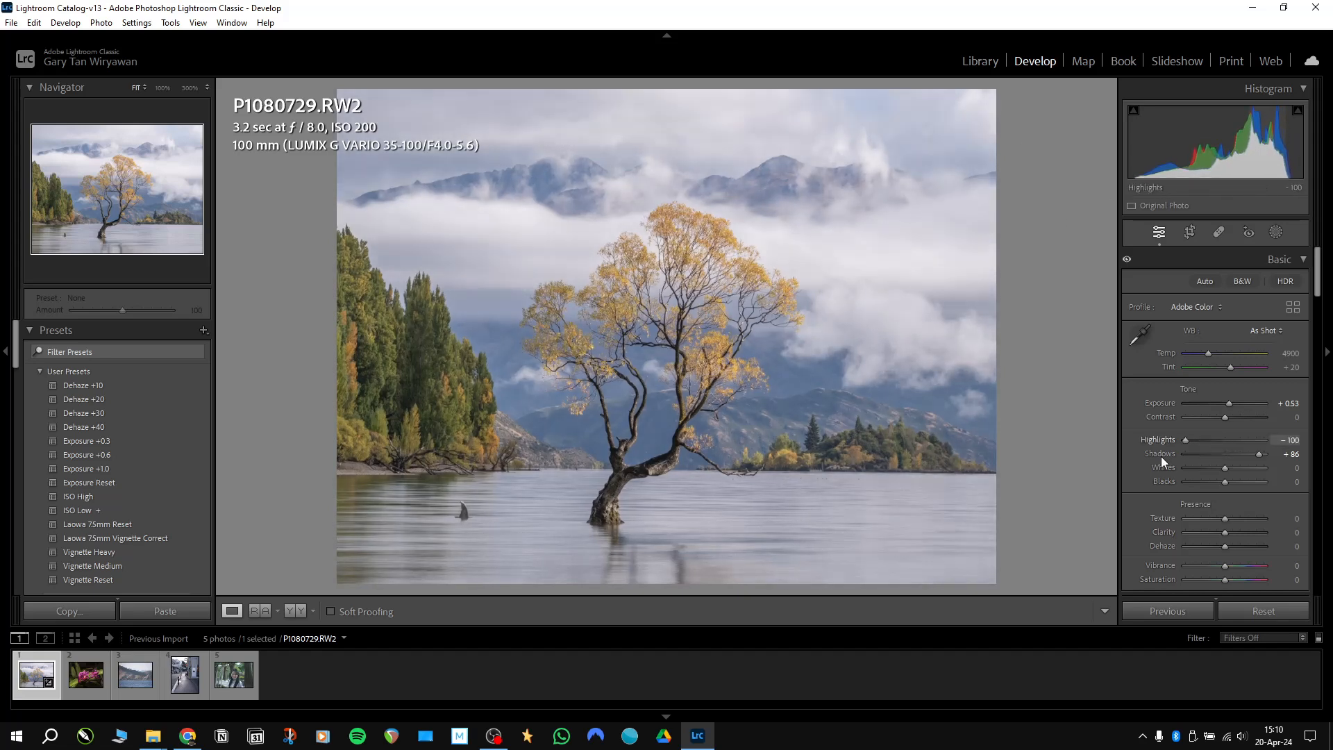
{"action": "left_click_drag", "start_coordinate": [1205, 452], "coordinate": [1200, 452]}
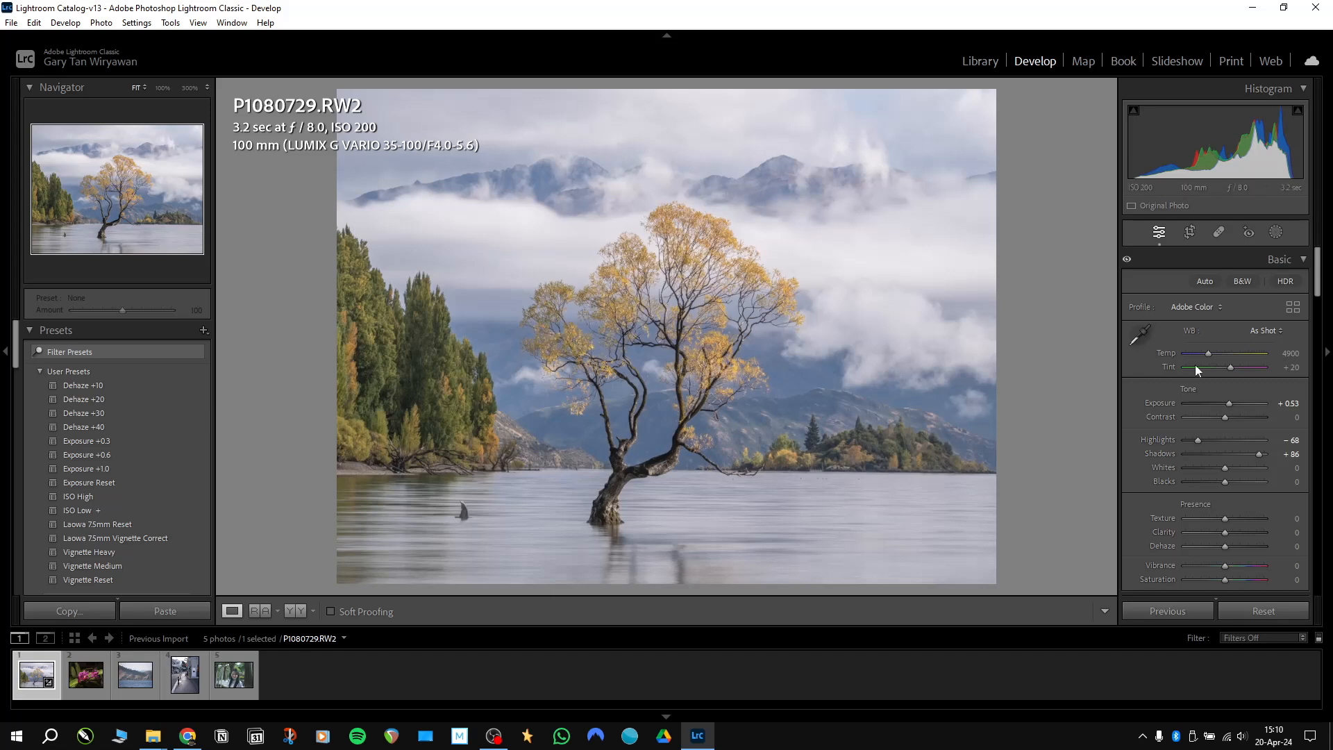
- Set the lake tree photo's whites to +18 and blacks to -30 using the clipping preview
{"action": "left_click", "coordinate": [1223, 465], "text": "alt"}
{"action": "left_click_drag", "start_coordinate": [1224, 466], "coordinate": [1239, 468]}
{"action": "left_click_drag", "start_coordinate": [1240, 467], "coordinate": [1238, 466]}
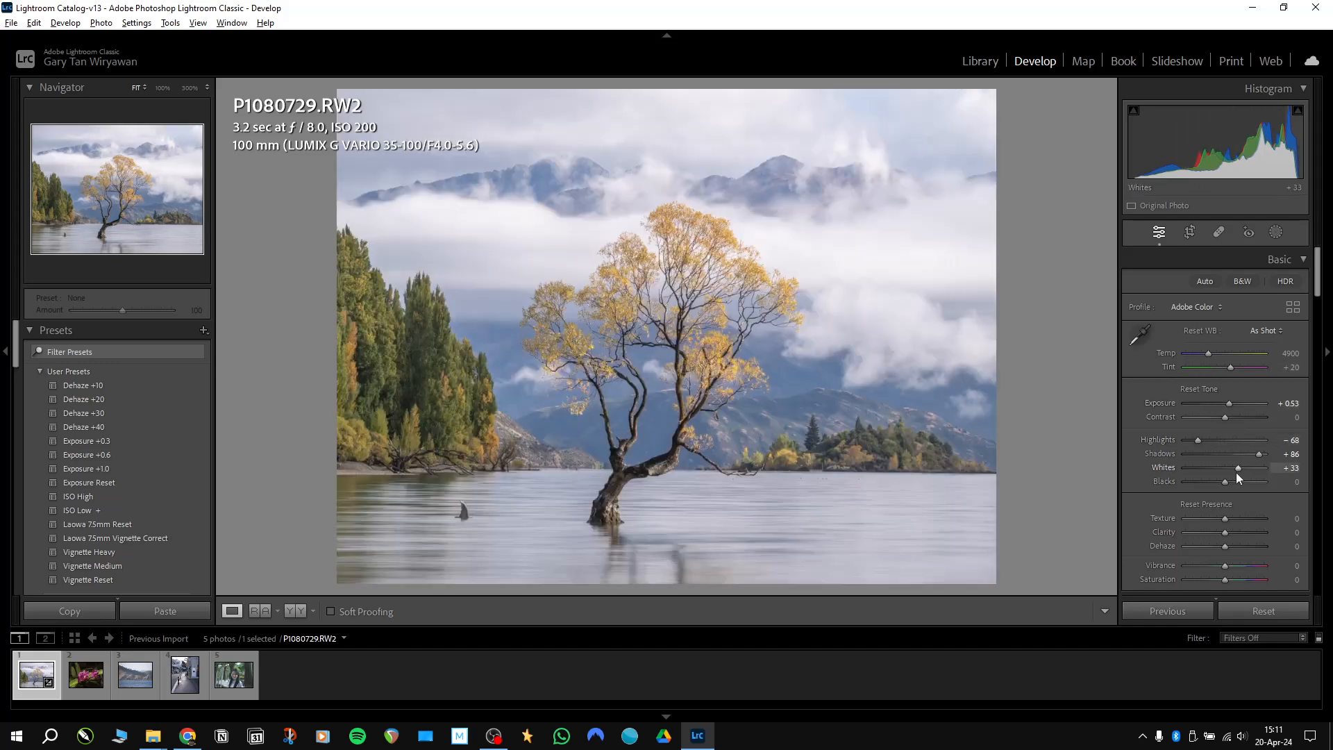
{"action": "left_click_drag", "start_coordinate": [1235, 468], "coordinate": [1235, 469]}
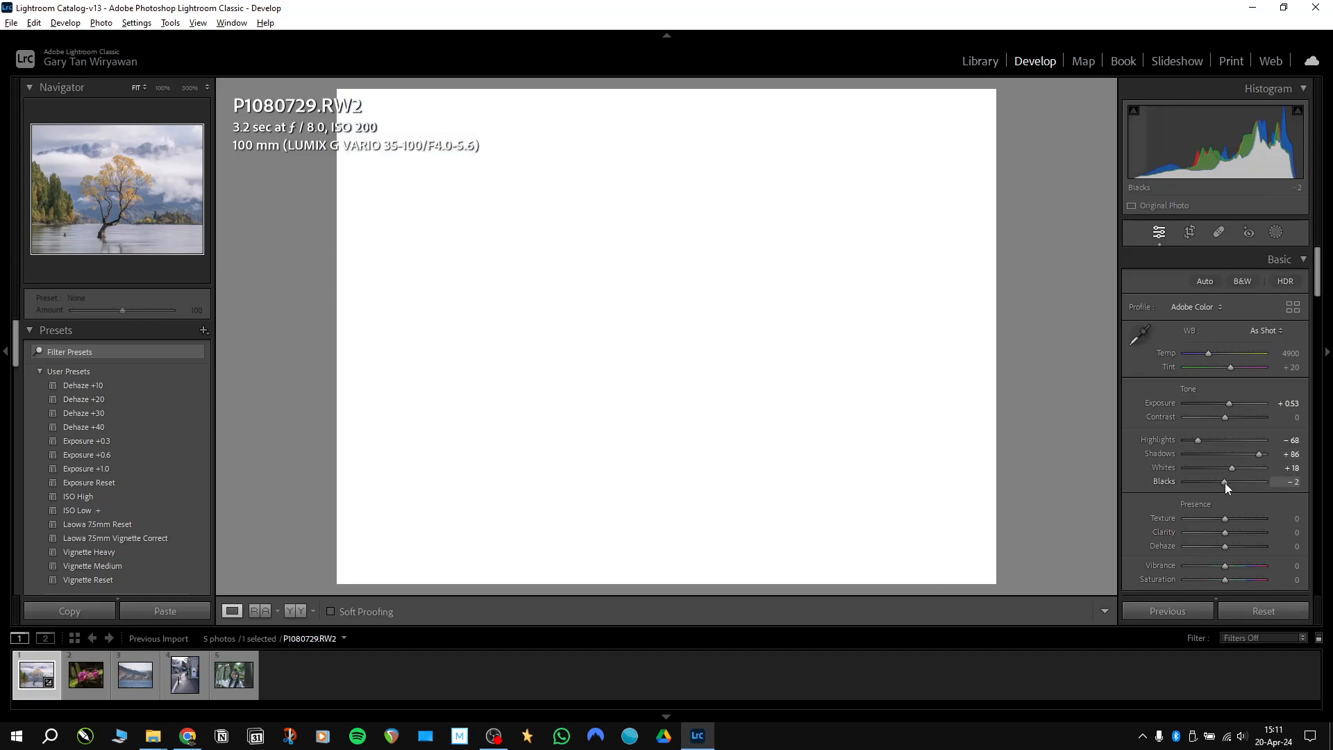
{"action": "left_click_drag", "start_coordinate": [1226, 483], "coordinate": [1213, 484]}
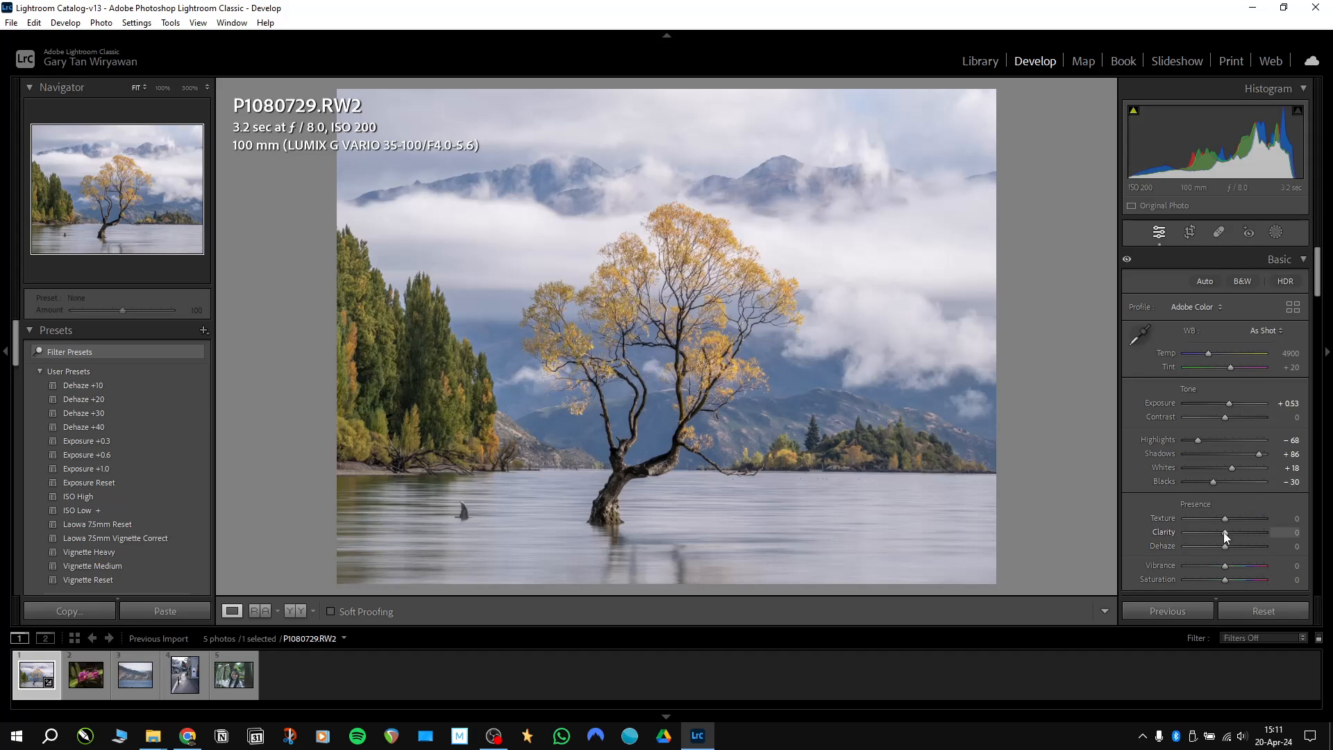
- Enhance the lake tree photo's presence with clarity +26 and dehaze +30
{"action": "left_click_drag", "start_coordinate": [1225, 535], "coordinate": [1234, 531]}
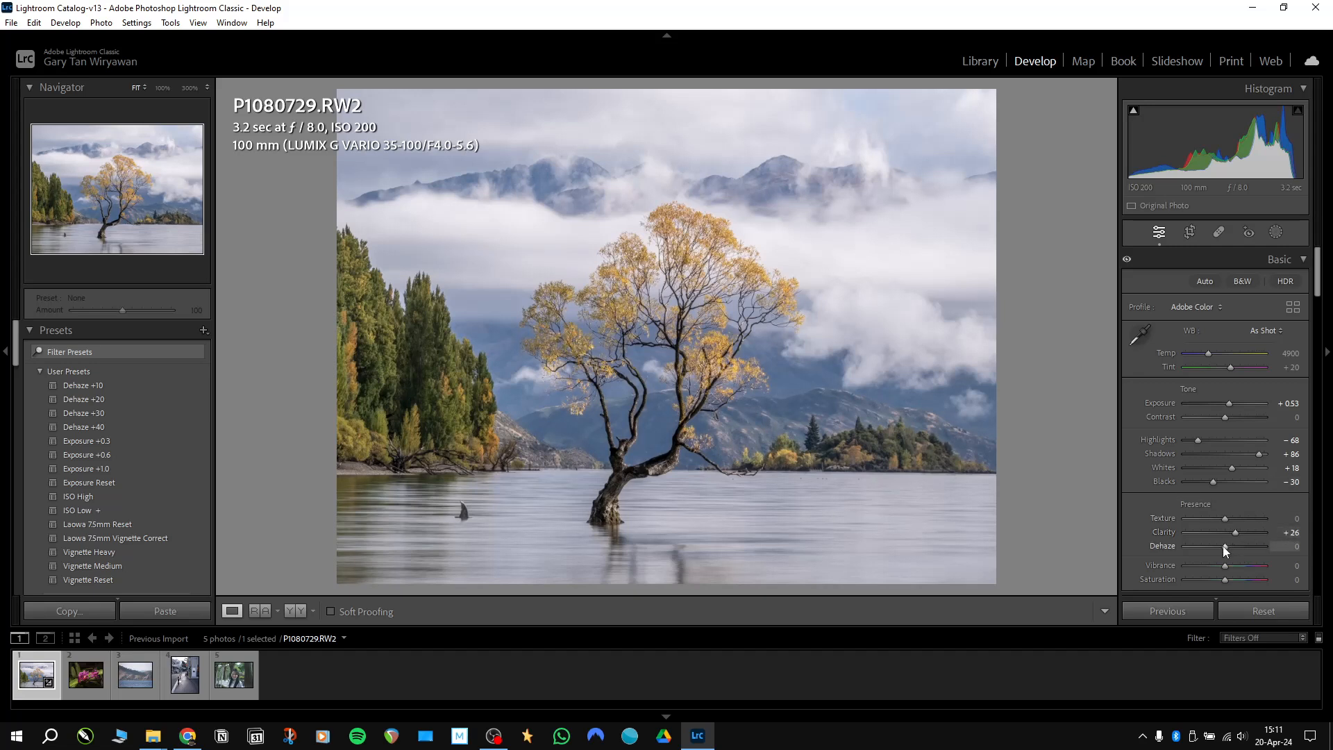
{"action": "left_click_drag", "start_coordinate": [1244, 533], "coordinate": [1243, 532]}
{"action": "left_click_drag", "start_coordinate": [1228, 546], "coordinate": [1240, 548]}
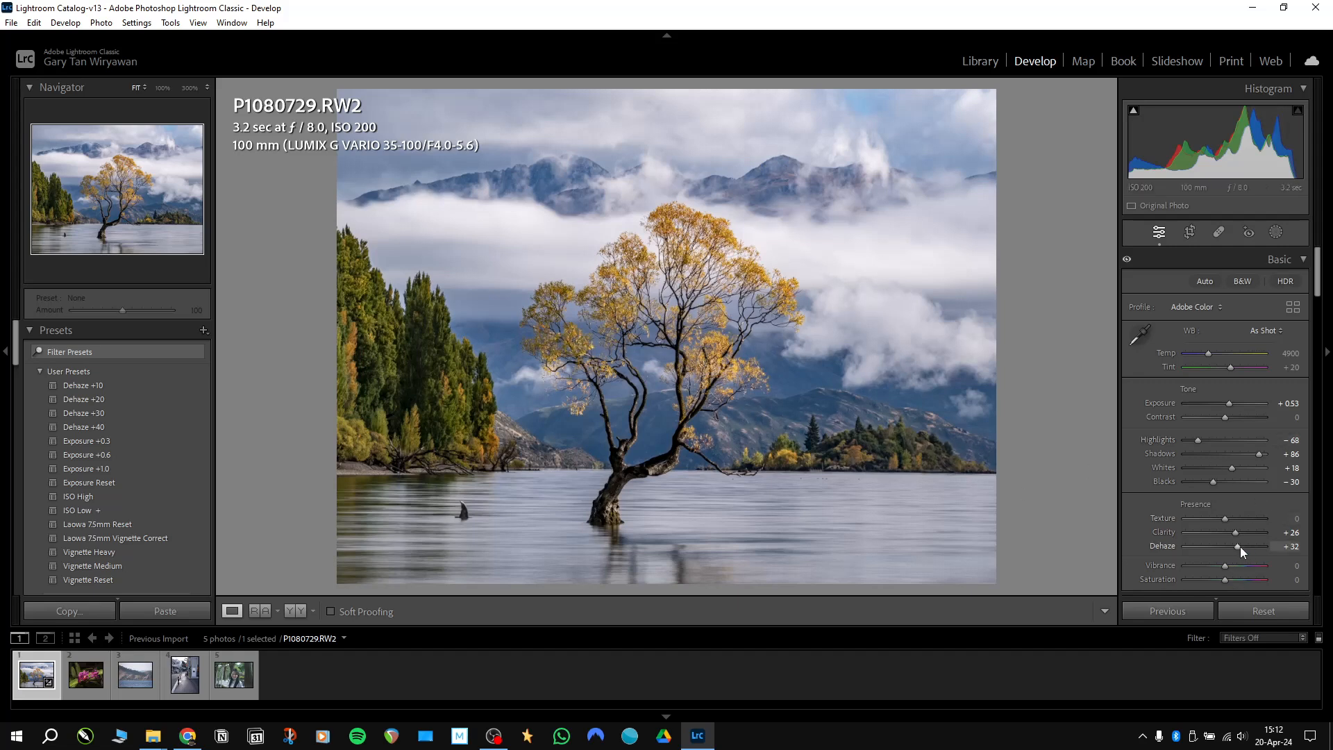
{"action": "left_click_drag", "start_coordinate": [1235, 547], "coordinate": [1236, 548]}
{"action": "left_click_drag", "start_coordinate": [1317, 285], "coordinate": [1324, 464]}
{"action": "left_click_drag", "start_coordinate": [1227, 422], "coordinate": [1219, 423]}
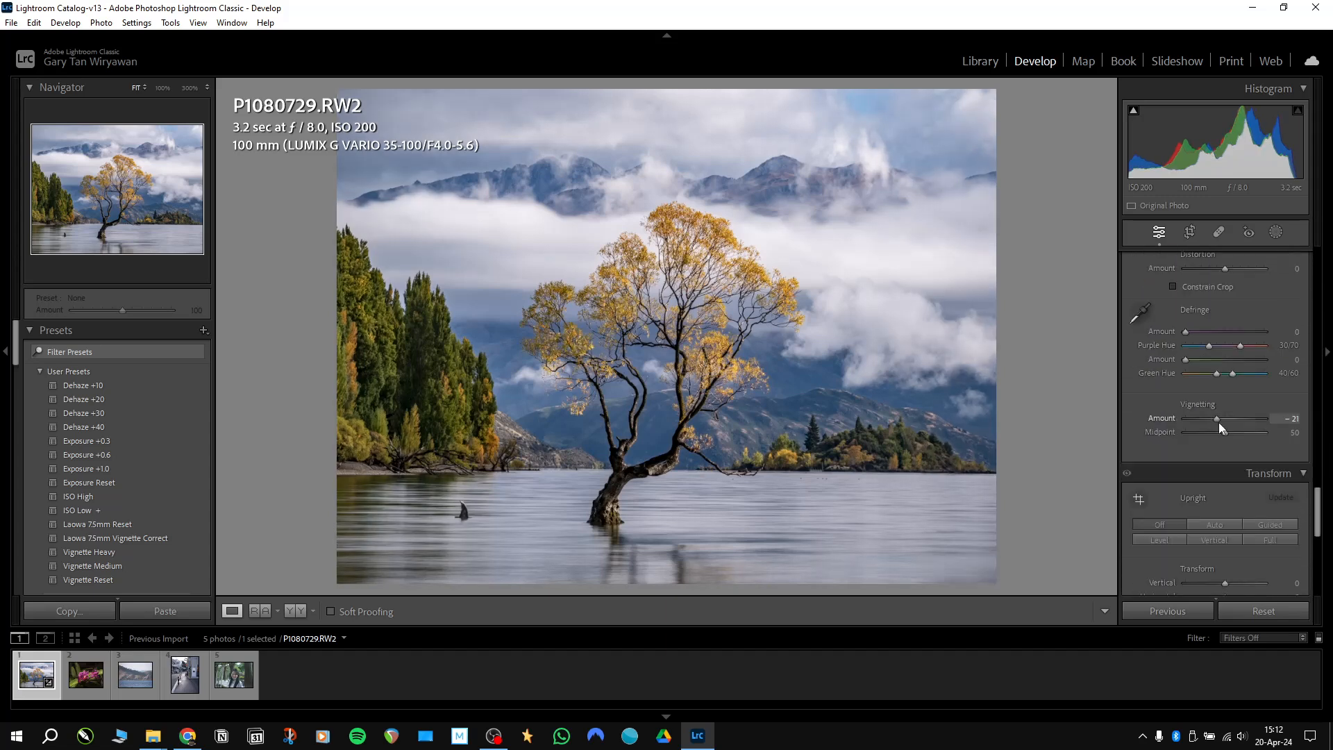
{"action": "double_click", "coordinate": [1219, 421]}
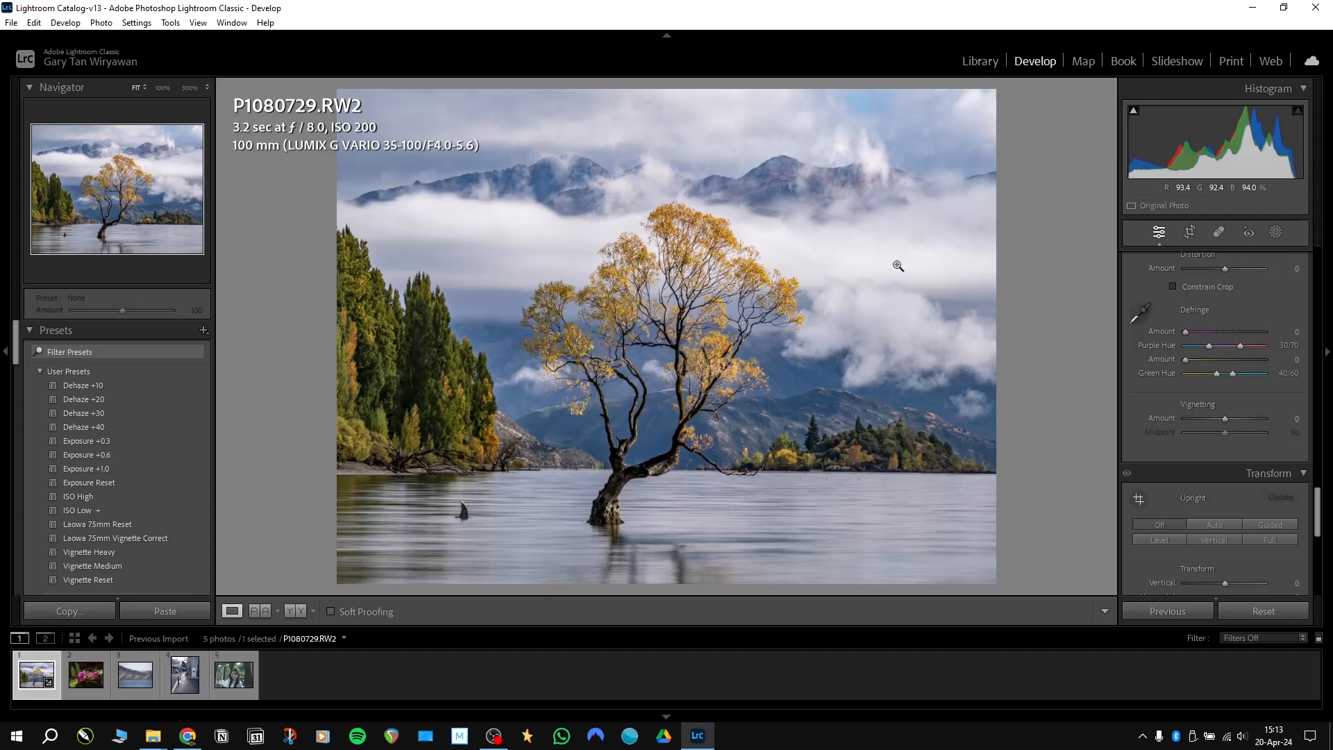
- Sharpen the lake tree photo with detail 70 and masking 64, using the mask preview to limit it to edges
{"action": "left_click_drag", "start_coordinate": [1320, 500], "coordinate": [1318, 432]}
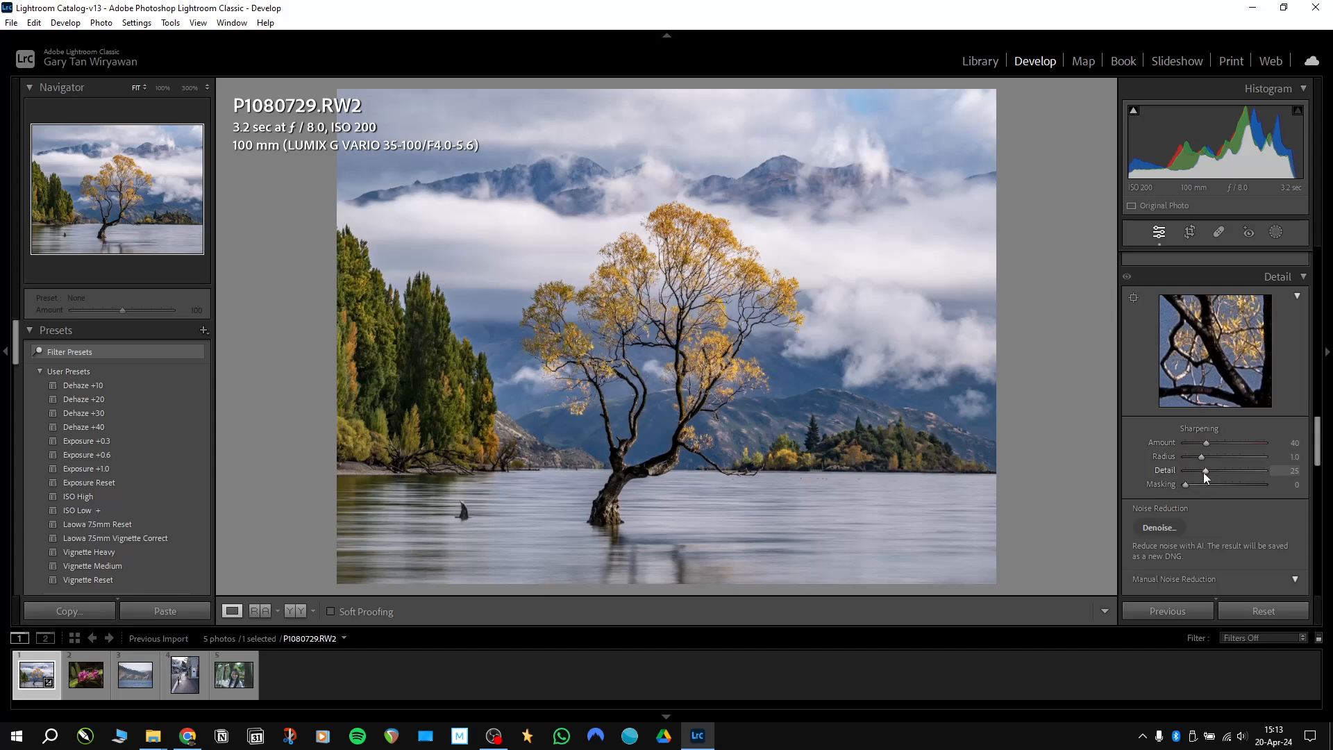
{"action": "left_click_drag", "start_coordinate": [1206, 472], "coordinate": [1238, 470]}
{"action": "key", "text": "alt"}
{"action": "left_click_drag", "start_coordinate": [1184, 484], "coordinate": [1234, 484]}
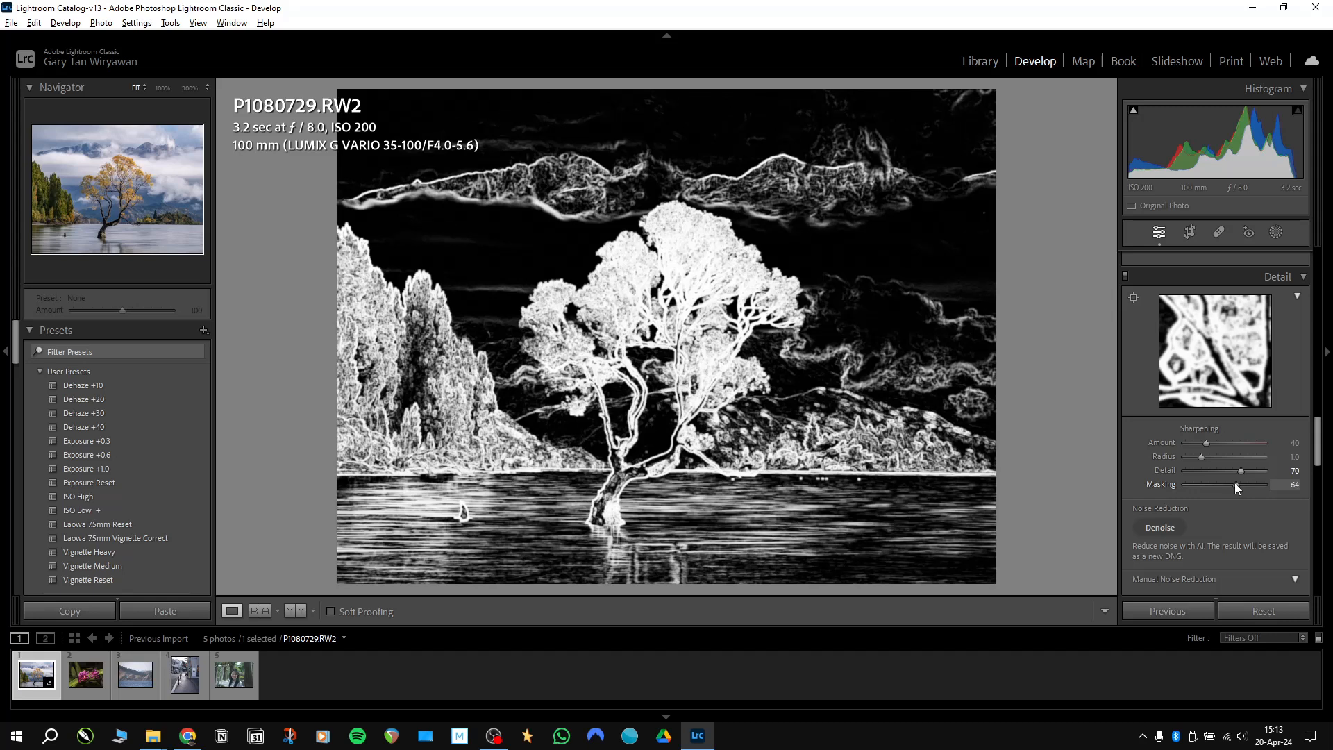
{"action": "left_click_drag", "start_coordinate": [1235, 482], "coordinate": [1235, 481]}
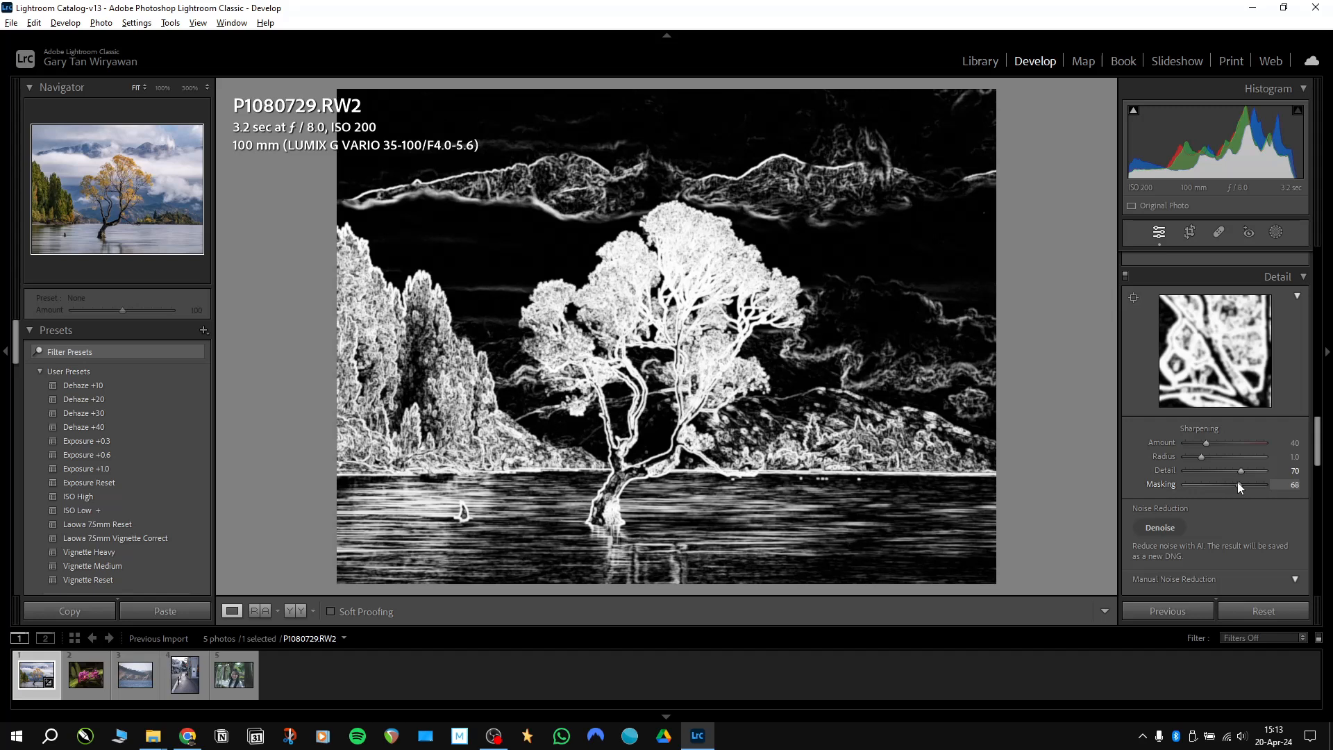
{"action": "left_click_drag", "start_coordinate": [1237, 481], "coordinate": [1237, 482]}
- Reduce noise in the lake tree photo with manual luminance 16 and luminance detail 68, judging the sky and mountains at 100%
{"action": "left_click_drag", "start_coordinate": [1321, 434], "coordinate": [1321, 467]}
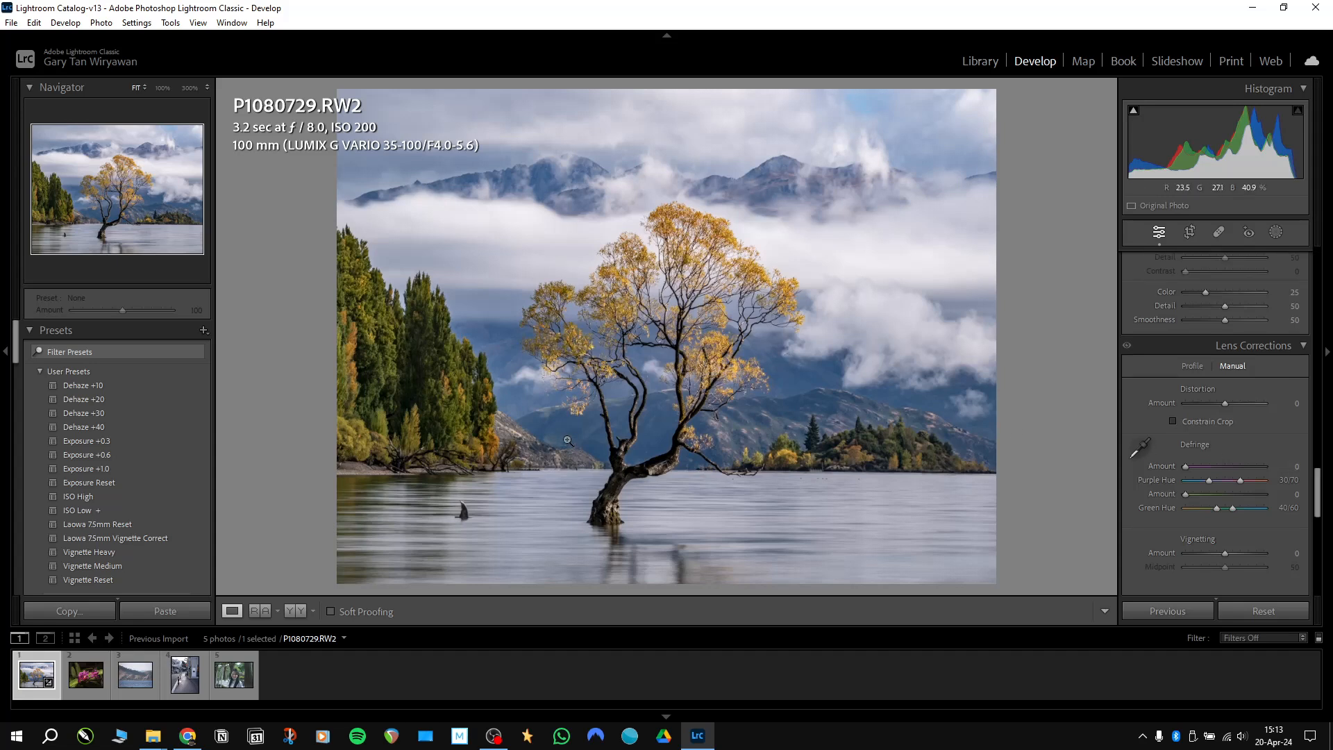
{"action": "left_click", "coordinate": [458, 175]}
{"action": "left_click_drag", "start_coordinate": [519, 184], "coordinate": [717, 372]}
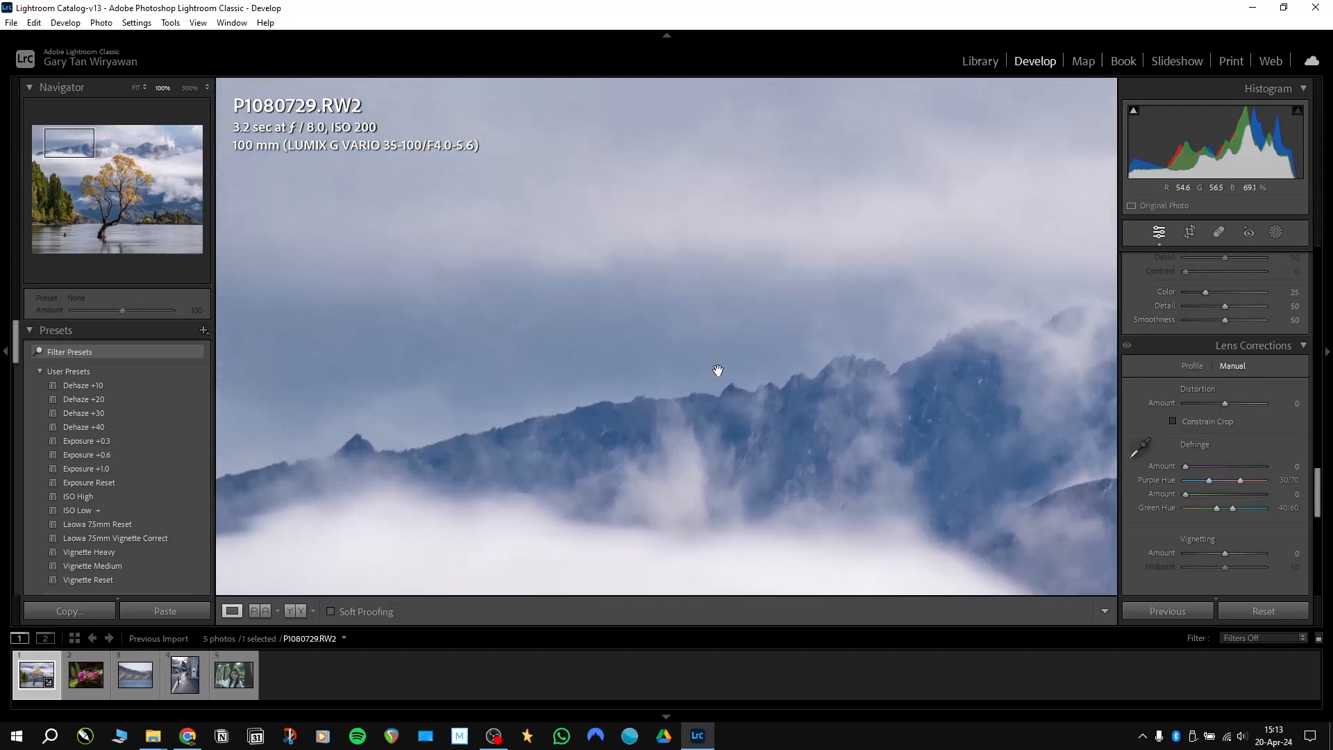
{"action": "left_click", "coordinate": [783, 263]}
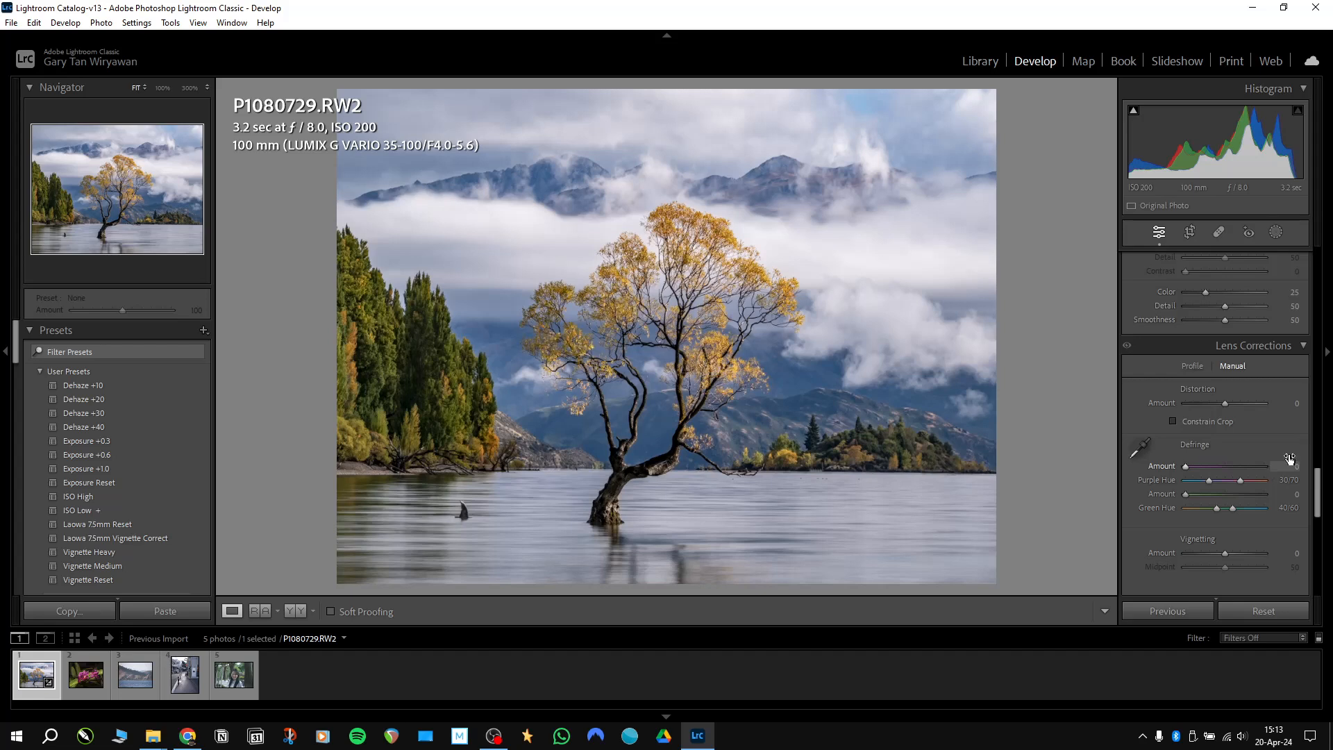
{"action": "left_click_drag", "start_coordinate": [1317, 481], "coordinate": [1318, 457]}
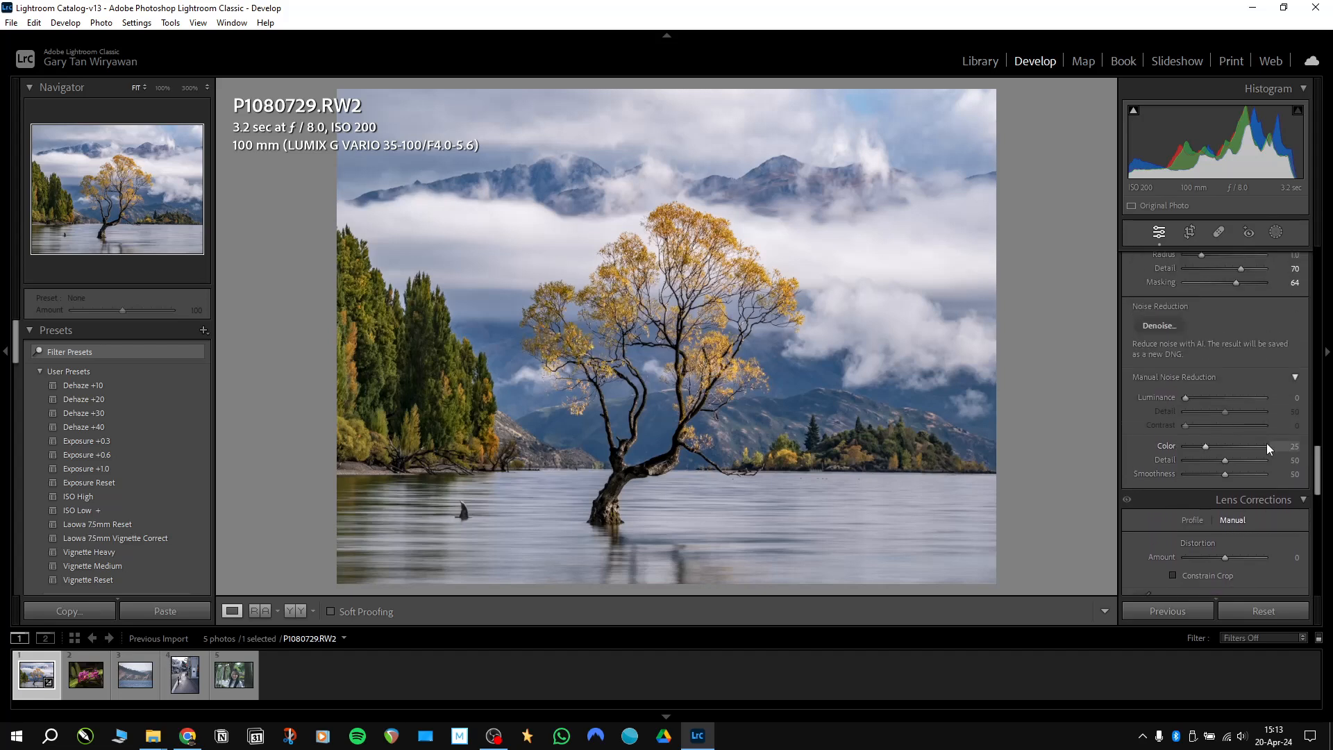
{"action": "left_click_drag", "start_coordinate": [1186, 397], "coordinate": [1188, 397]}
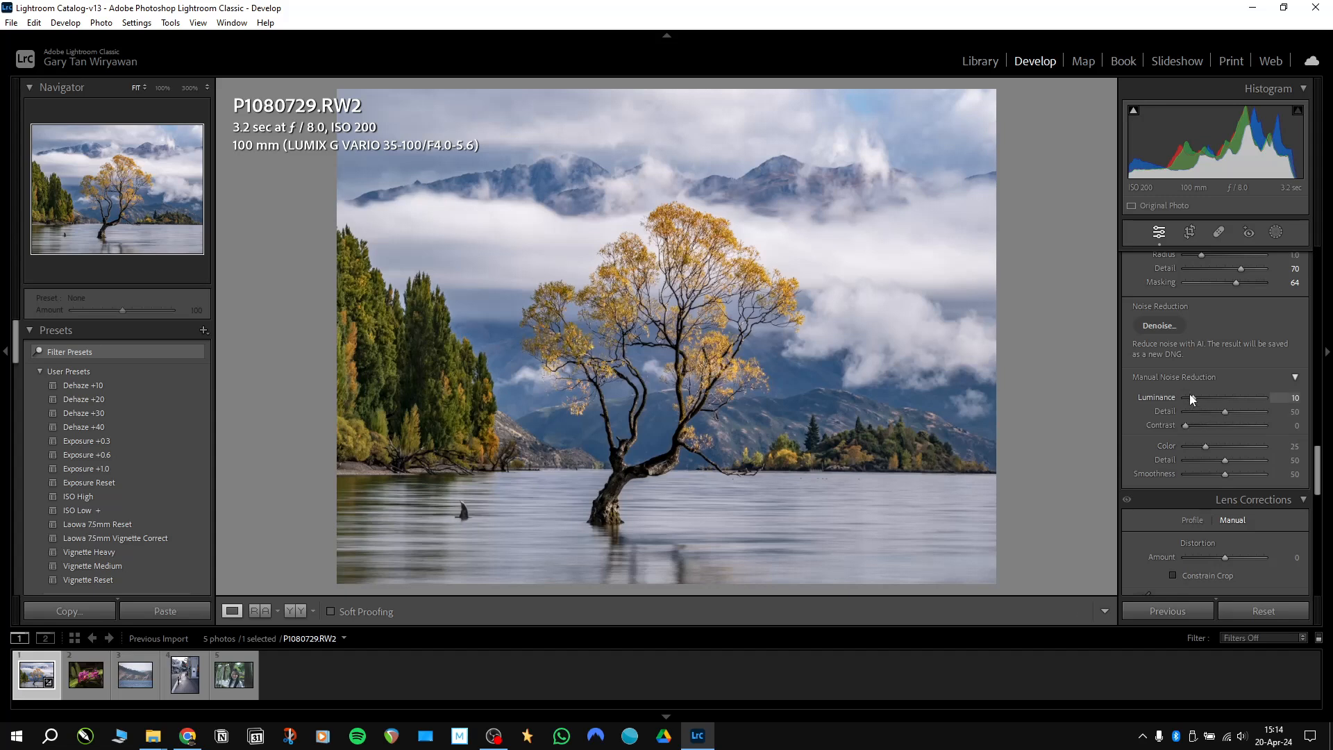
{"action": "left_click_drag", "start_coordinate": [1193, 396], "coordinate": [1193, 394]}
{"action": "left_click", "coordinate": [681, 128]}
{"action": "left_click_drag", "start_coordinate": [739, 189], "coordinate": [964, 283]}
{"action": "left_click_drag", "start_coordinate": [697, 243], "coordinate": [1107, 299]}
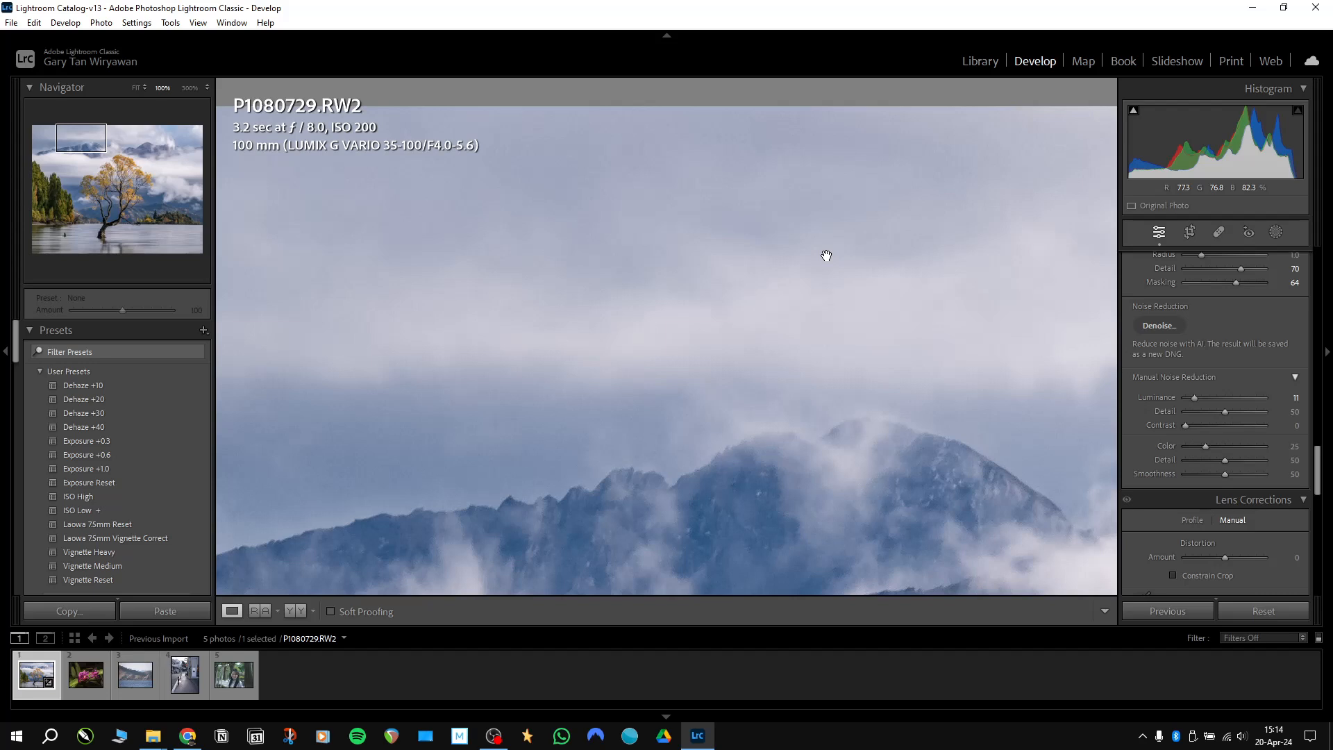
{"action": "left_click_drag", "start_coordinate": [1193, 398], "coordinate": [1197, 400]}
{"action": "left_click_drag", "start_coordinate": [1199, 401], "coordinate": [1197, 401]}
{"action": "left_click", "coordinate": [703, 322]}
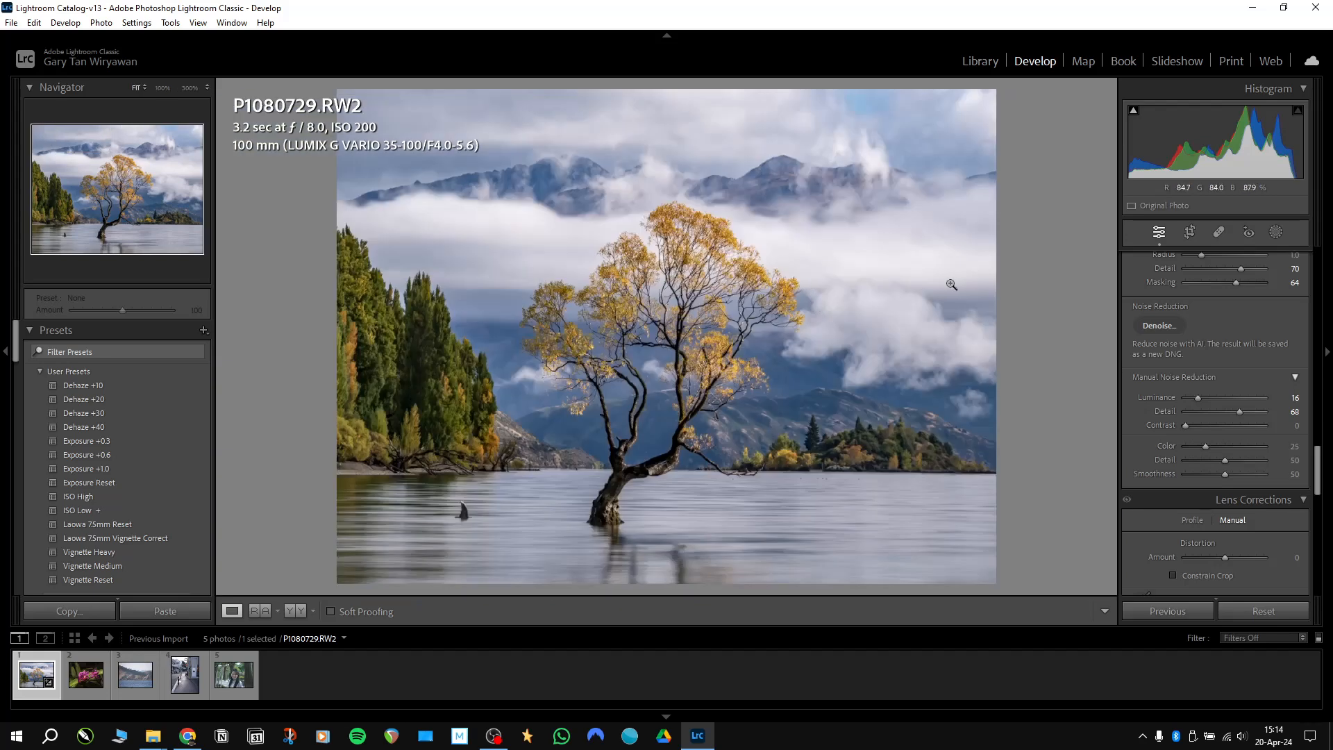
- Compare the lake tree photo before and after editing side by side, including the dark trees at 100%
{"action": "key", "text": "y"}
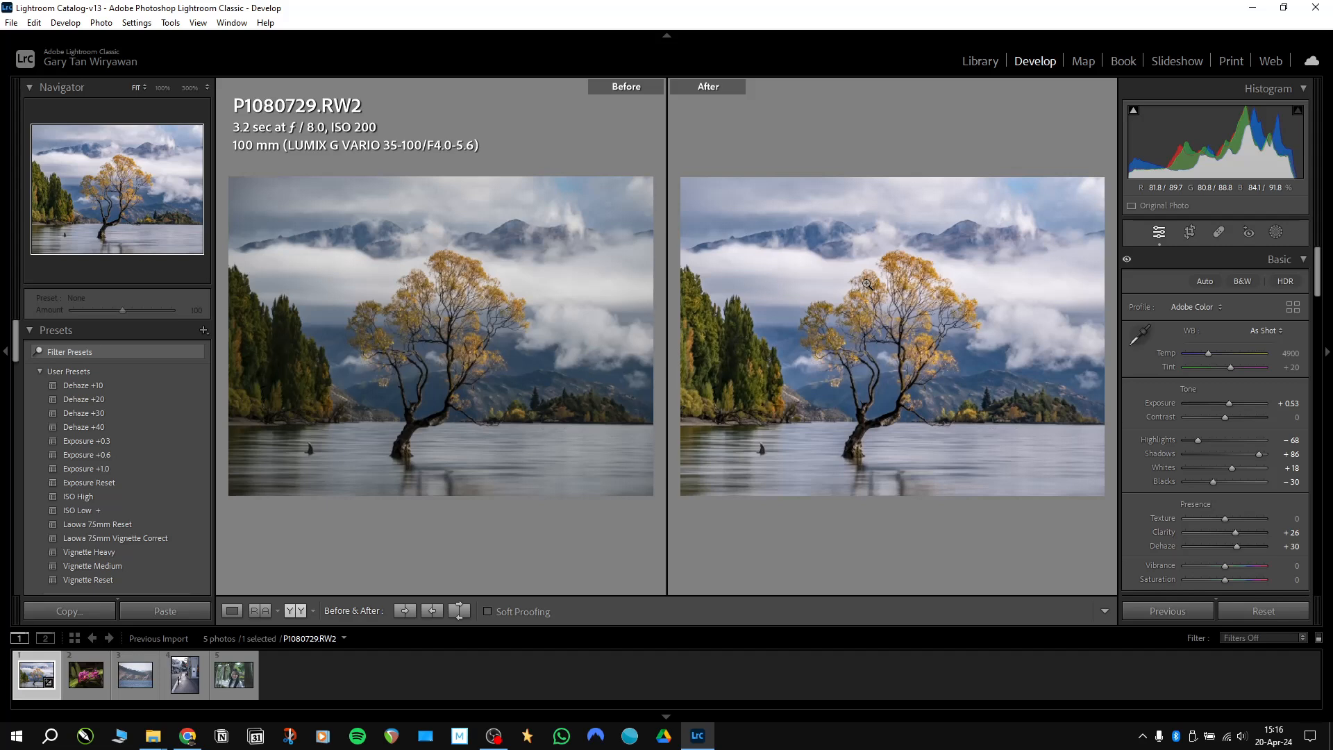
{"action": "left_click", "coordinate": [735, 362]}
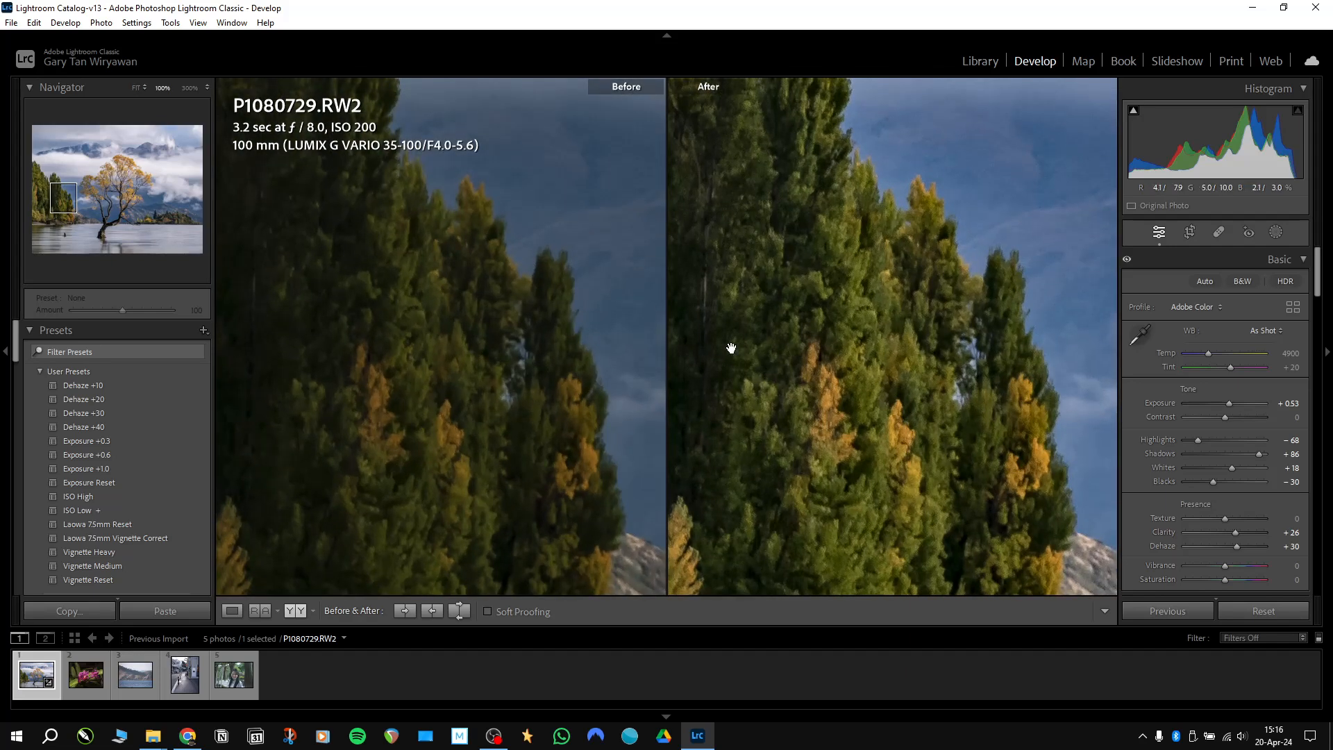
{"action": "left_click_drag", "start_coordinate": [881, 250], "coordinate": [798, 372]}
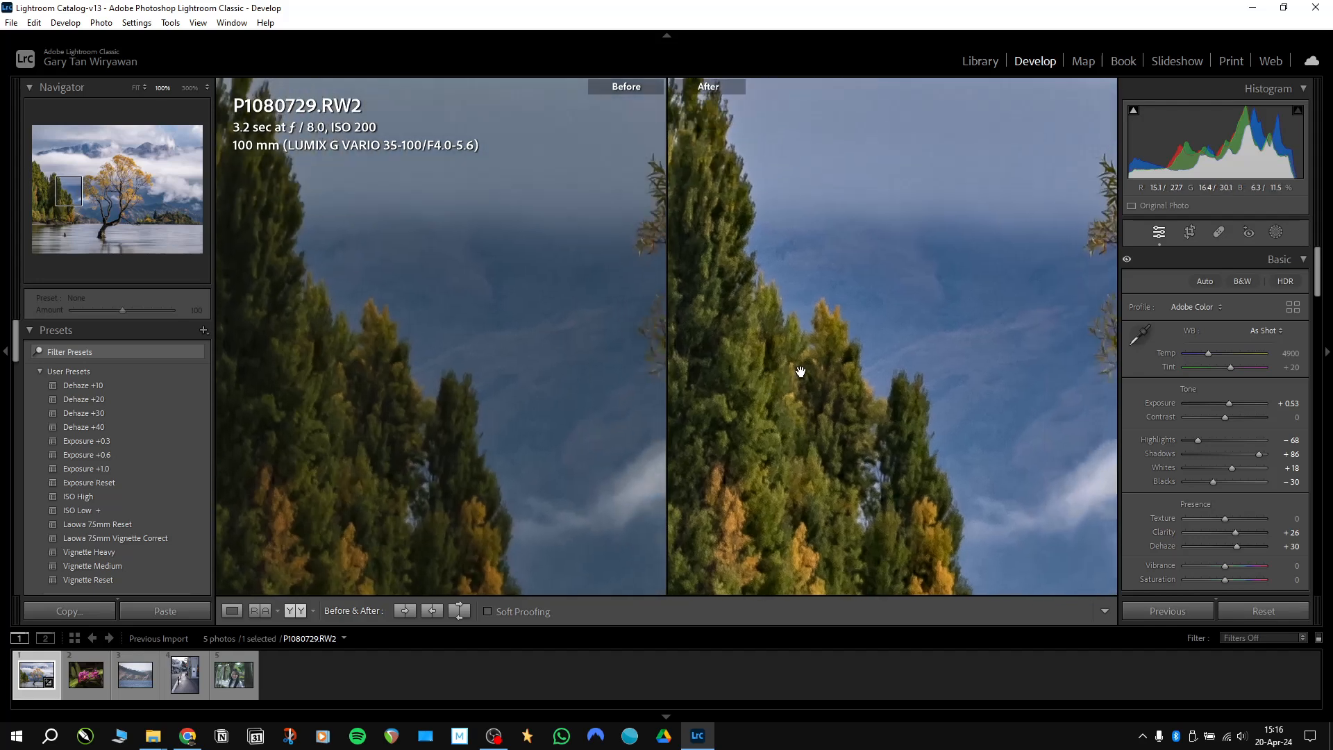
{"action": "left_click", "coordinate": [983, 314]}
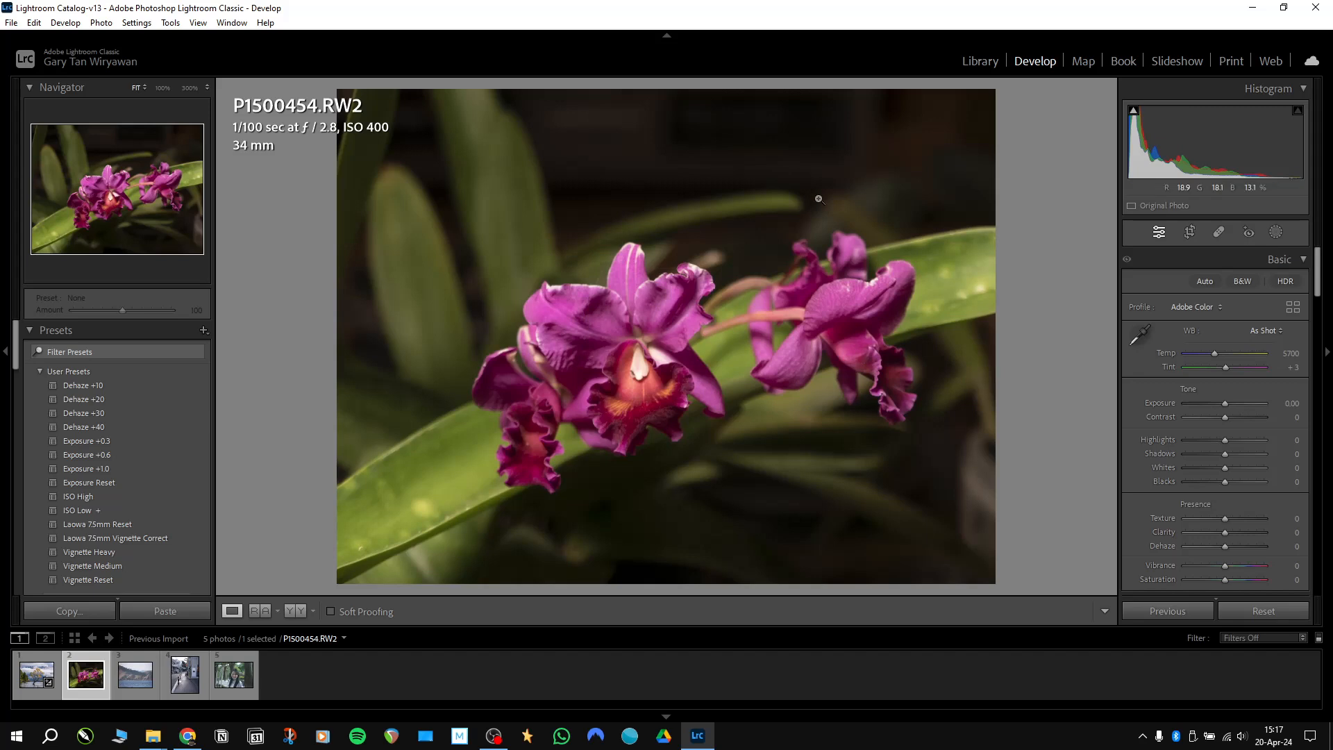
- Rotate the orchid photo P1500454.RW2 to an angle of -1.27 and crop it tighter around the flowers at the original aspect ratio
{"action": "left_click", "coordinate": [1189, 233]}
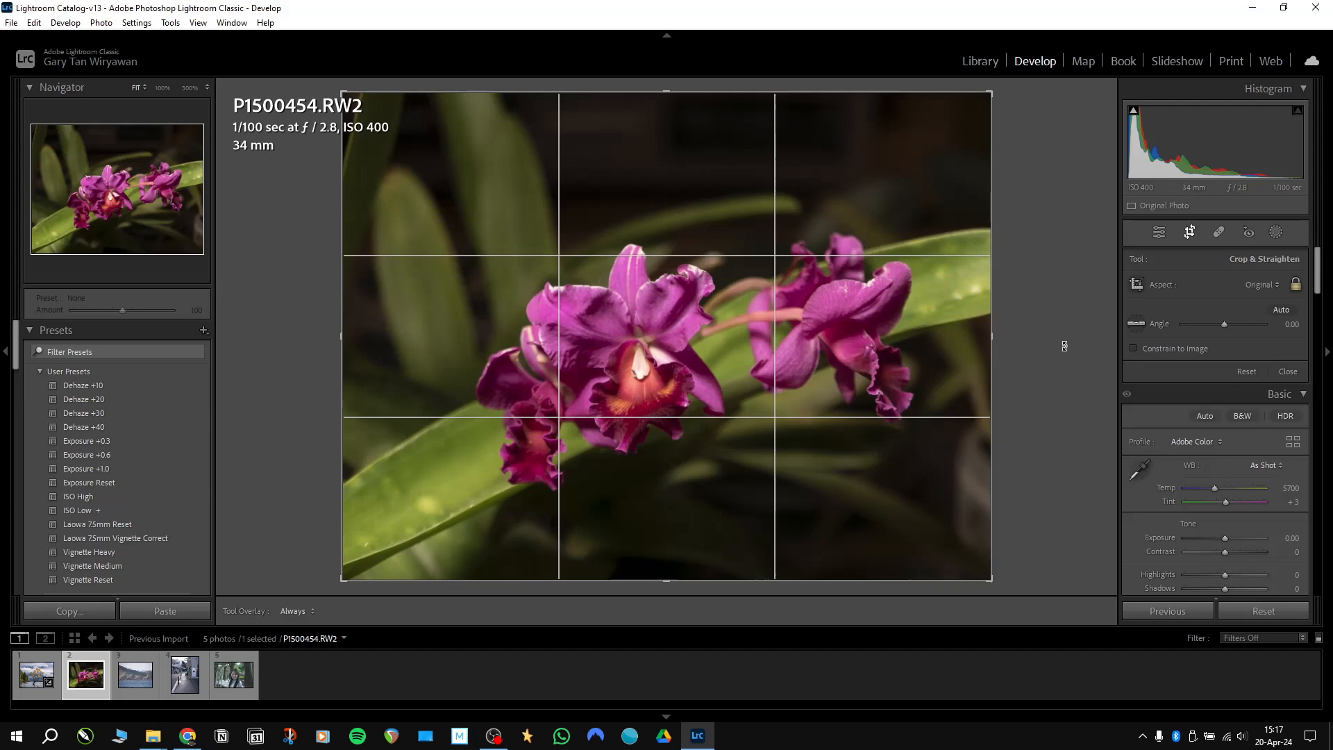
{"action": "left_click_drag", "start_coordinate": [1064, 346], "coordinate": [1021, 268]}
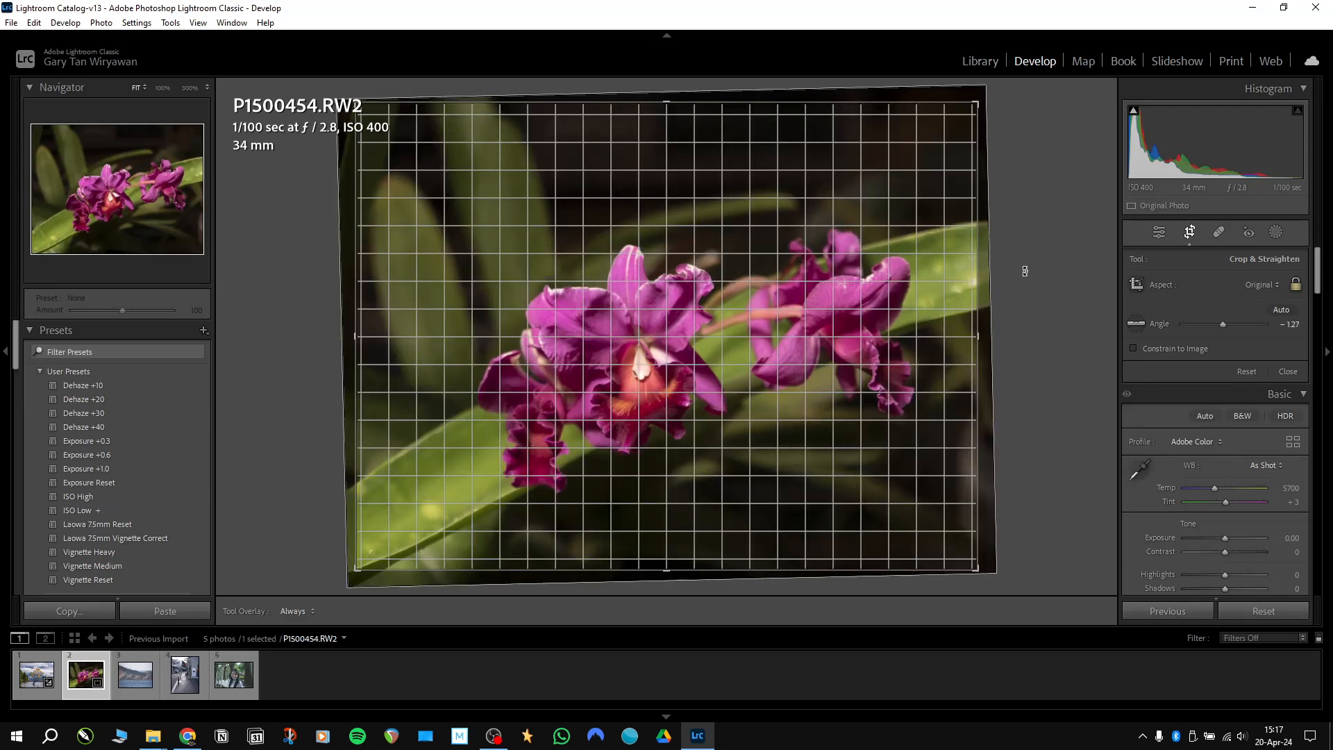
{"action": "left_click_drag", "start_coordinate": [352, 99], "coordinate": [392, 129]}
{"action": "left_click_drag", "start_coordinate": [836, 432], "coordinate": [725, 395]}
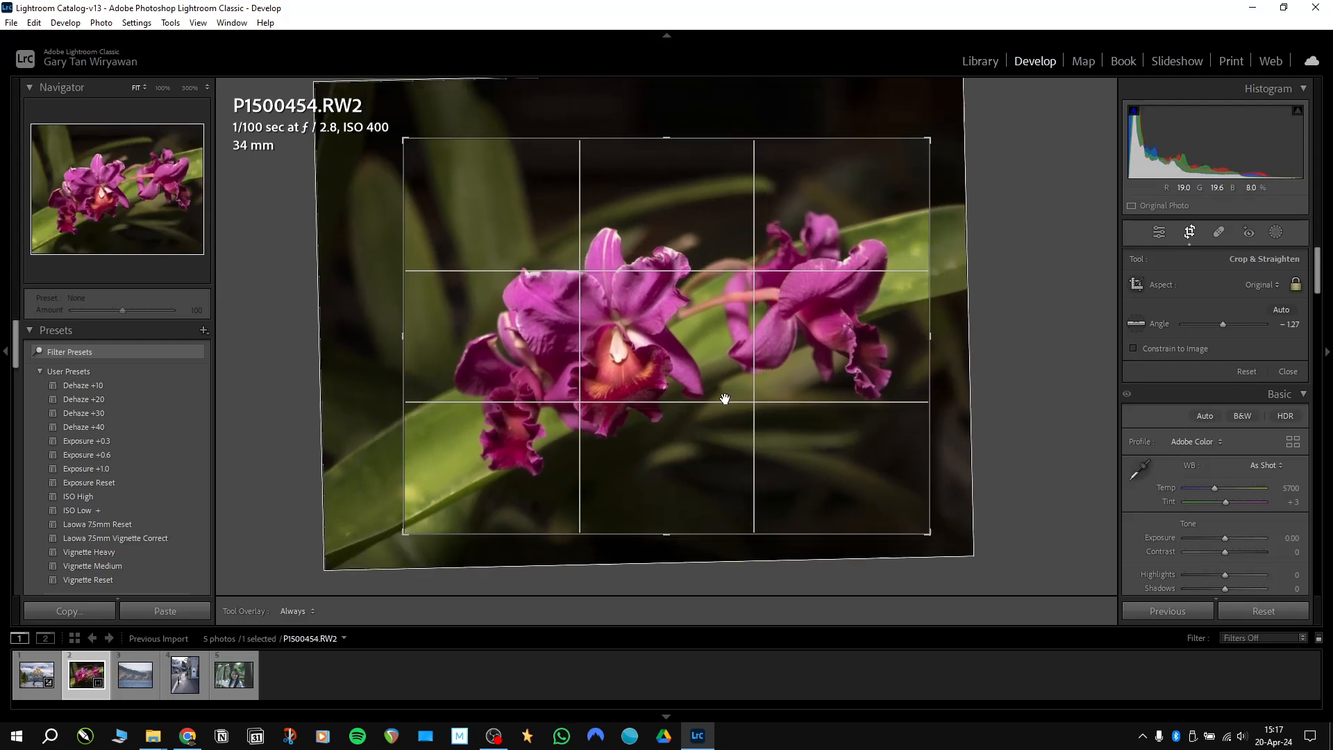
{"action": "key", "text": "Return"}
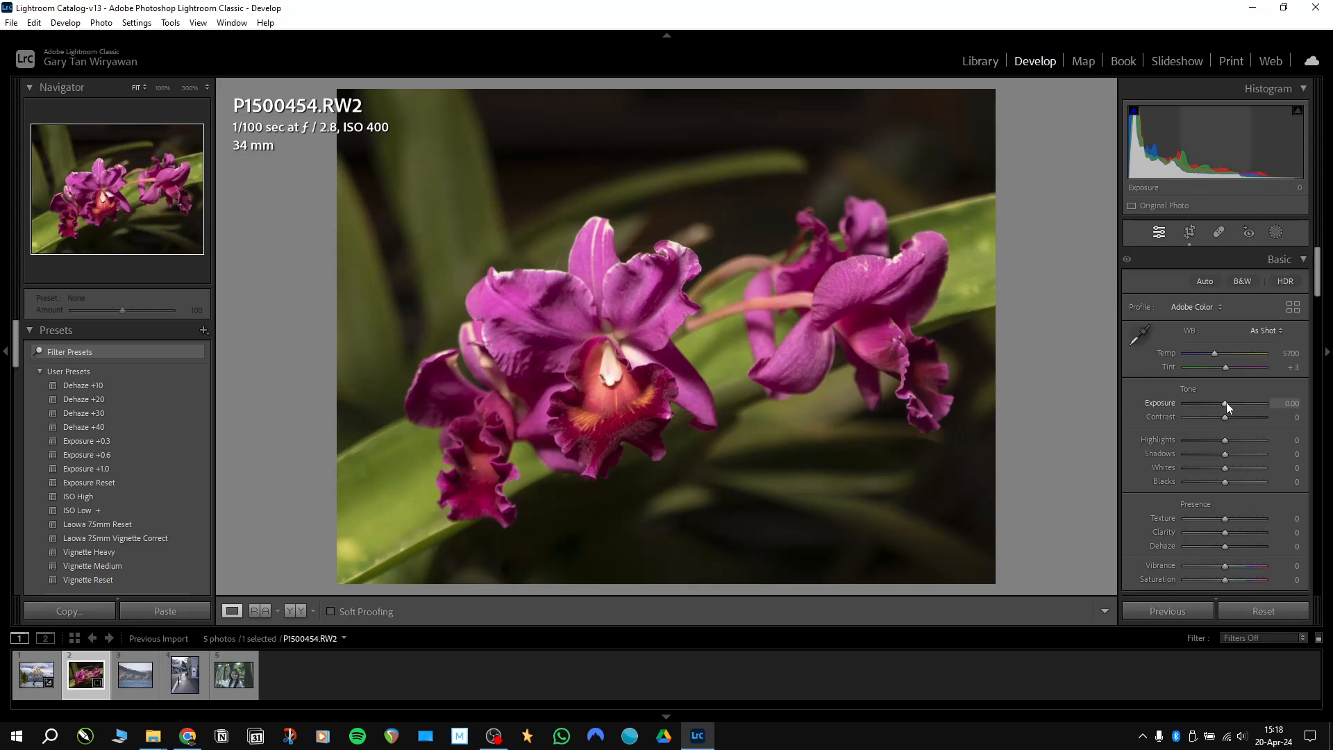
- Correct the orchid photo's tone with exposure +0.26, highlights -40, shadows +26, whites +7 and blacks -19
{"action": "left_click_drag", "start_coordinate": [1226, 402], "coordinate": [1229, 401]}
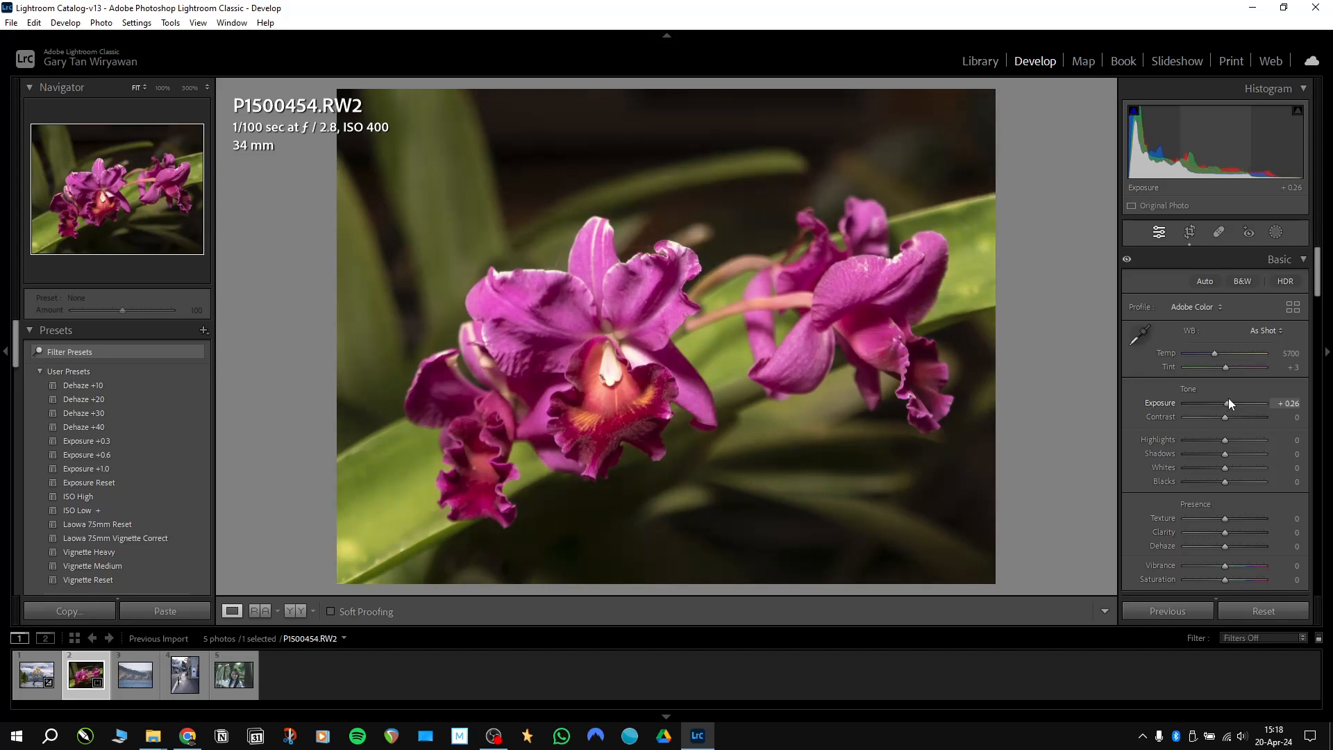
{"action": "left_click", "coordinate": [1235, 456]}
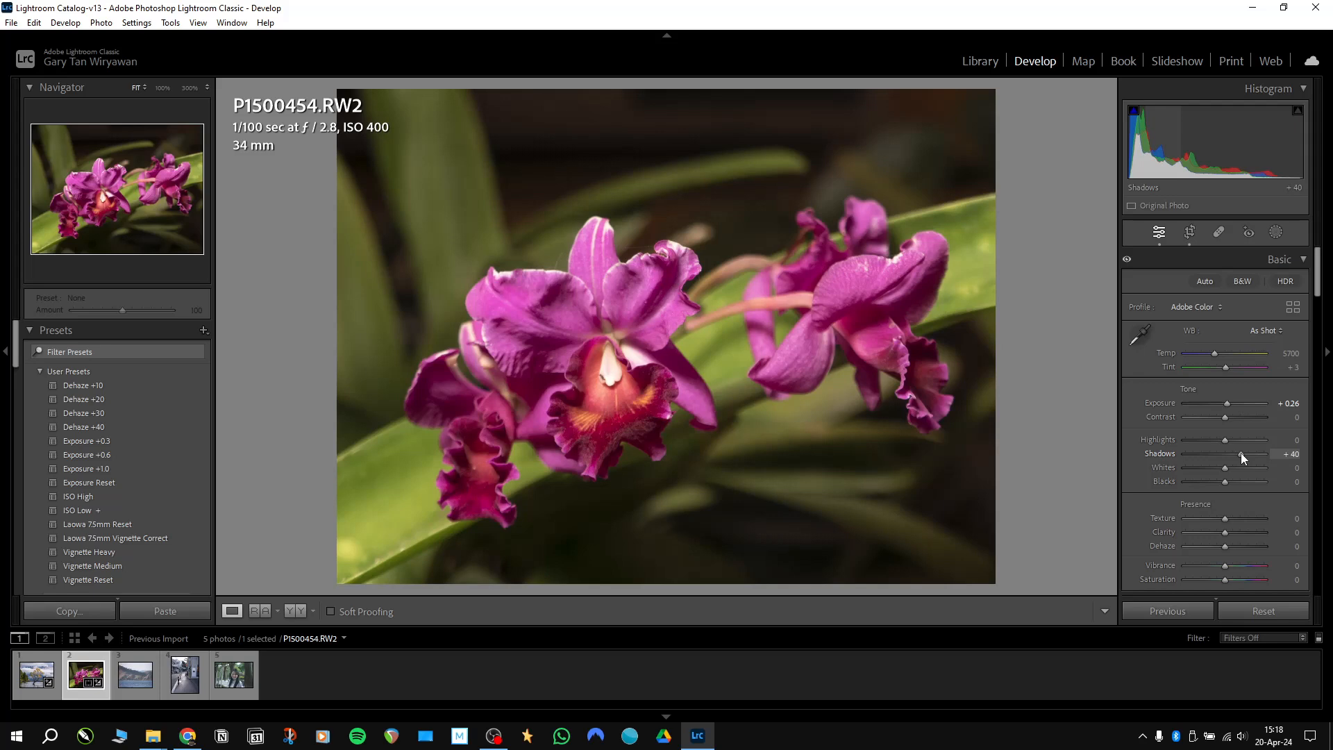
{"action": "mouse_move", "coordinate": [1236, 451]}
{"action": "left_mouse_down"}
{"action": "mouse_move", "coordinate": [1223, 456]}
{"action": "mouse_move", "coordinate": [1235, 452]}
{"action": "left_mouse_up"}
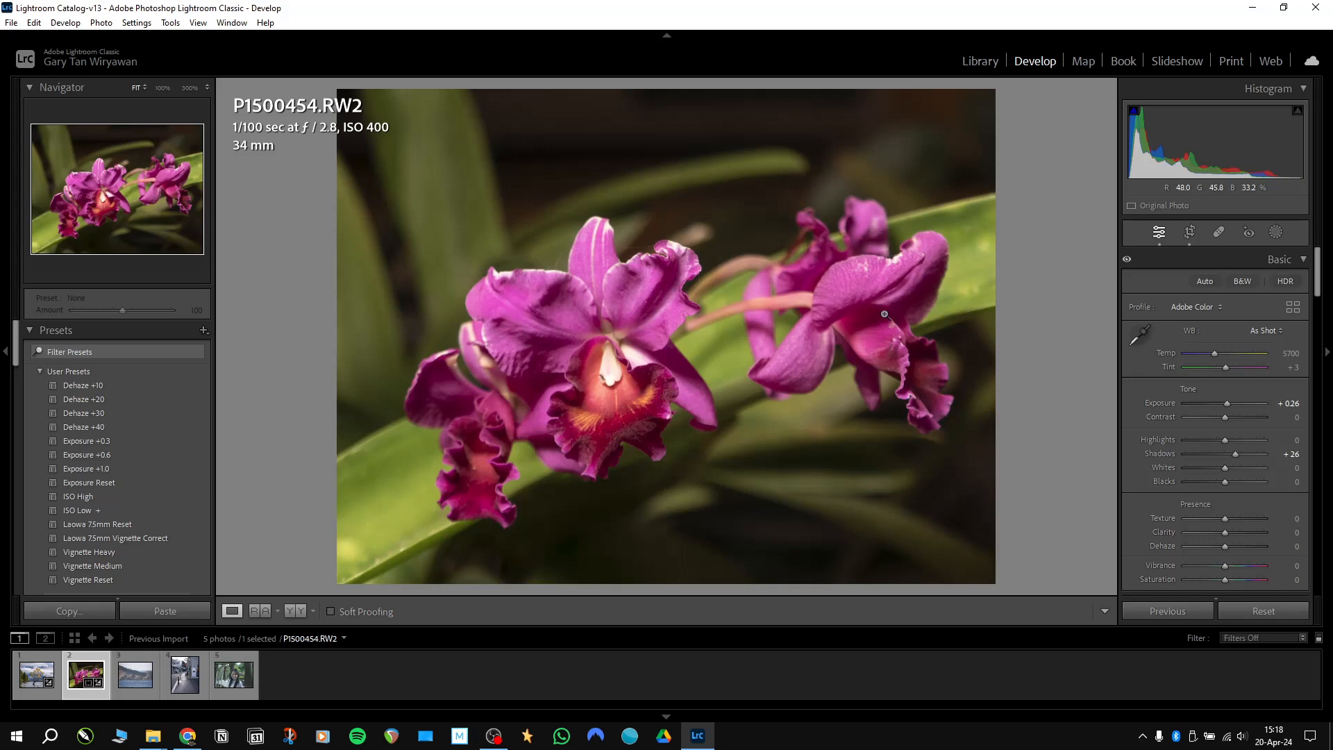
{"action": "left_click_drag", "start_coordinate": [1218, 441], "coordinate": [1208, 444]}
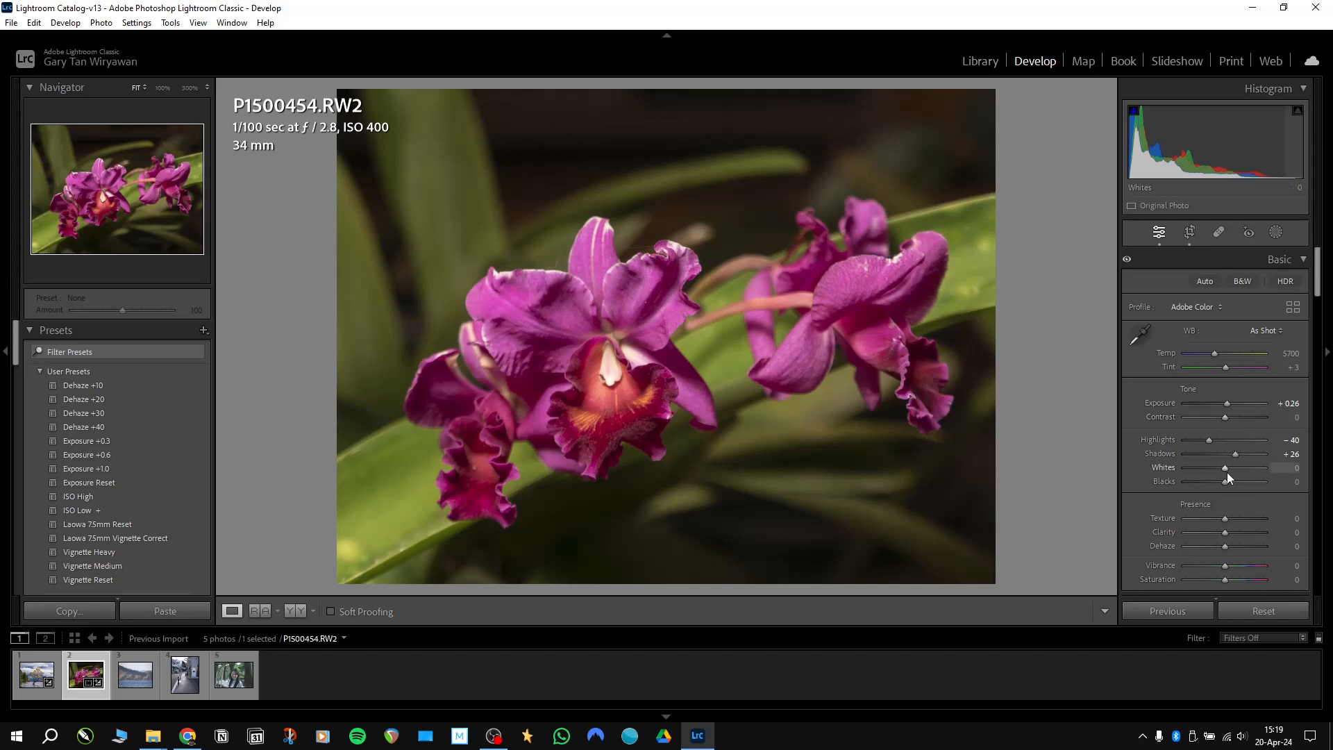
{"action": "left_click_drag", "start_coordinate": [1225, 468], "coordinate": [1228, 468]}
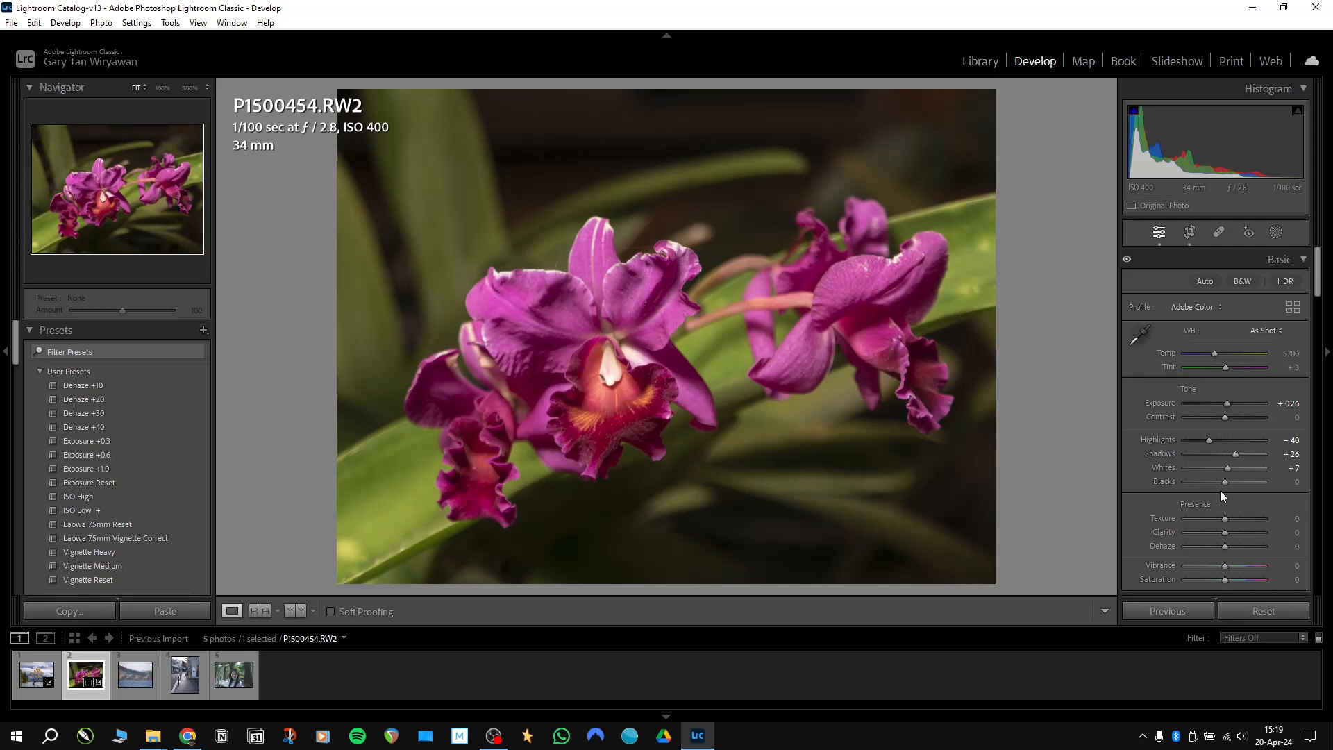
{"action": "left_click_drag", "start_coordinate": [1223, 482], "coordinate": [1215, 485]}
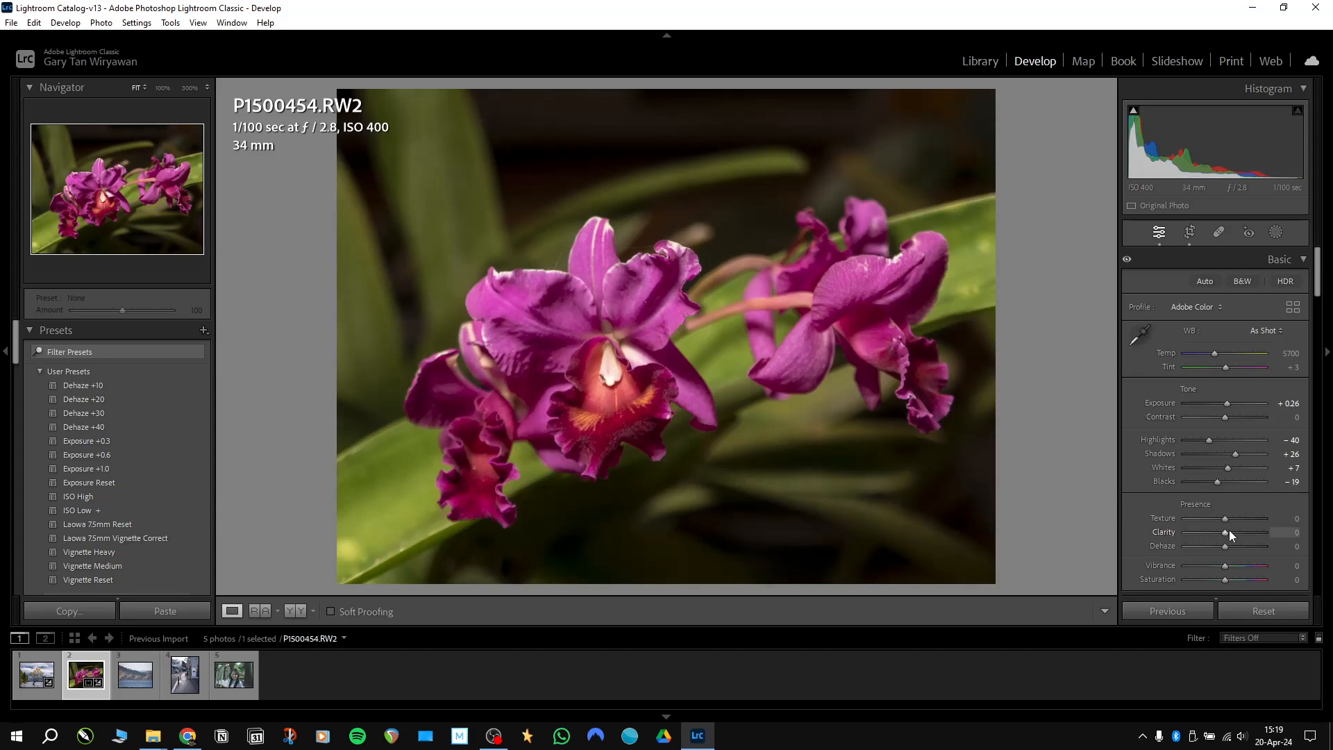
- Enhance the orchid photo with clarity +26 and dehaze +18
{"action": "left_click_drag", "start_coordinate": [1231, 530], "coordinate": [1239, 529]}
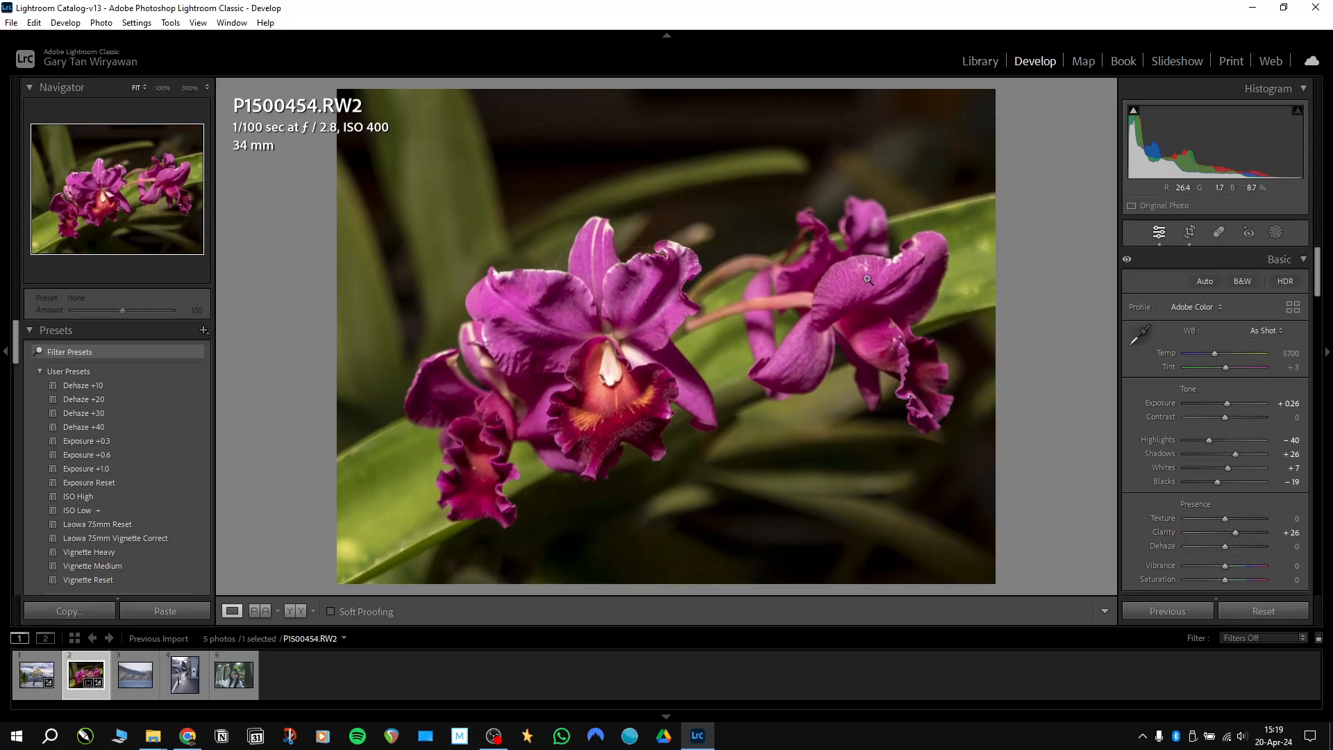
{"action": "left_click", "coordinate": [593, 307]}
{"action": "left_click", "coordinate": [639, 316]}
{"action": "left_click_drag", "start_coordinate": [1226, 545], "coordinate": [1230, 544]}
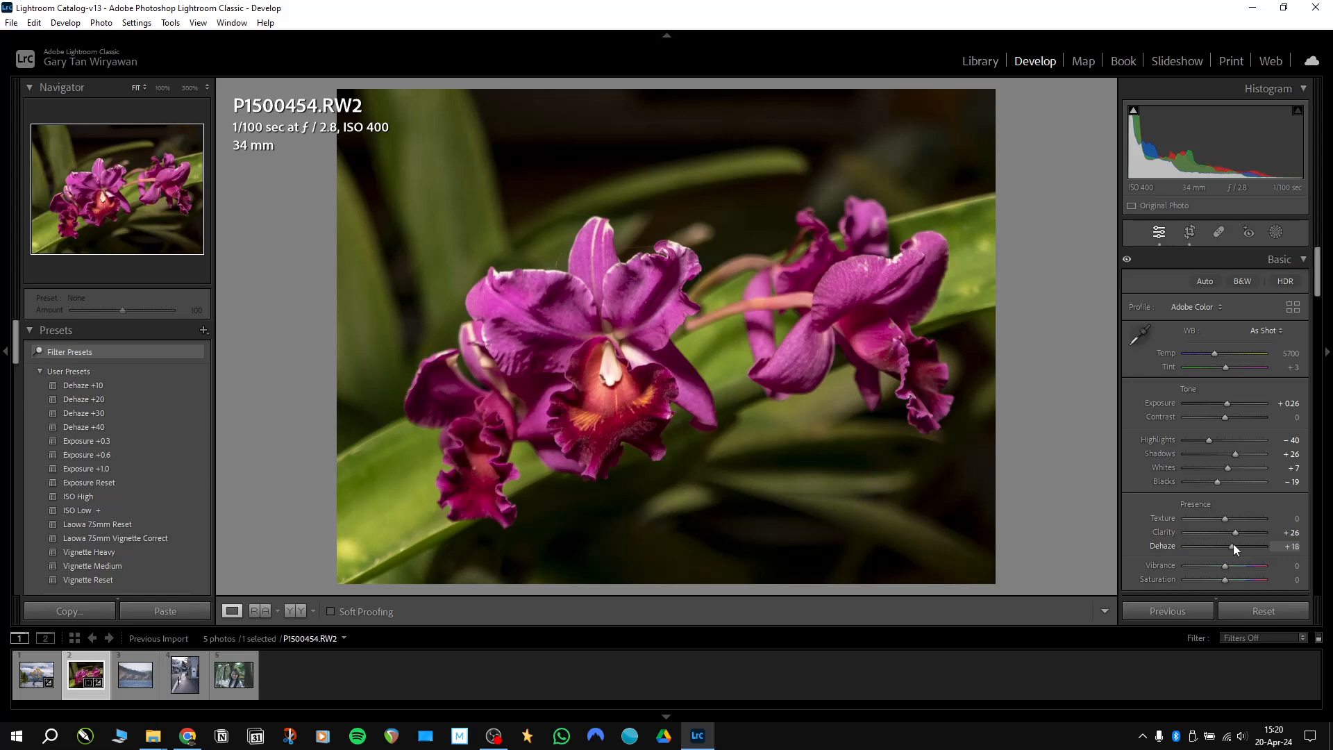
- Darken the orchid photo's corners with a post-crop vignette of amount -21, midpoint 45 and feather 100
{"action": "left_click_drag", "start_coordinate": [1316, 294], "coordinate": [1320, 598]}
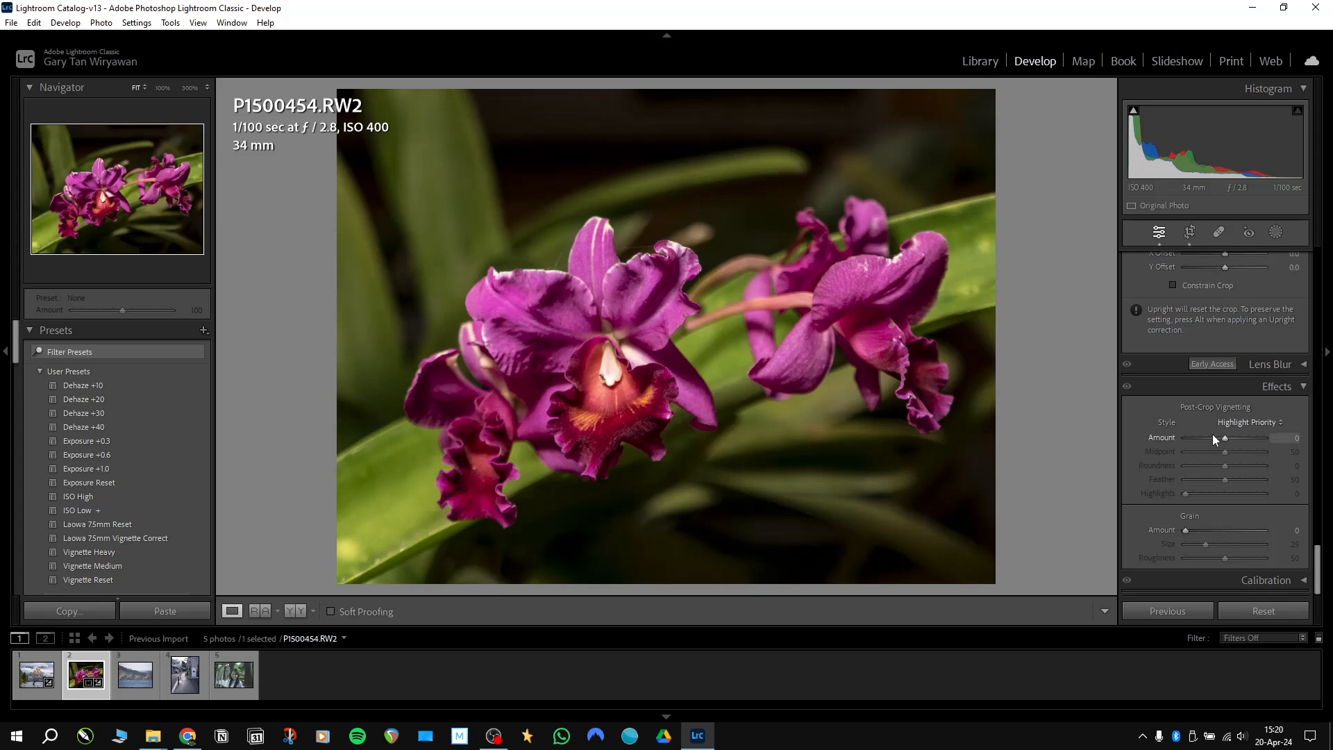
{"action": "left_click_drag", "start_coordinate": [1224, 438], "coordinate": [1214, 443]}
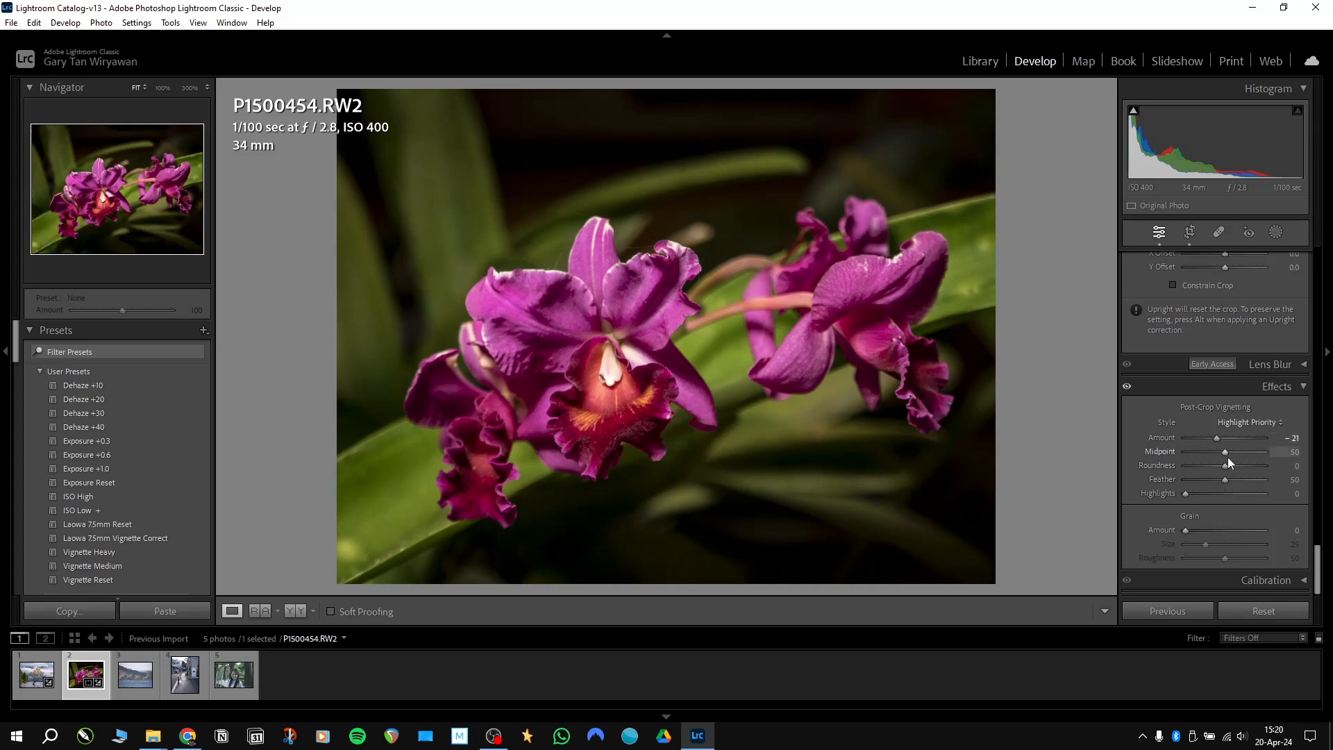
{"action": "left_click_drag", "start_coordinate": [1227, 455], "coordinate": [1326, 479]}
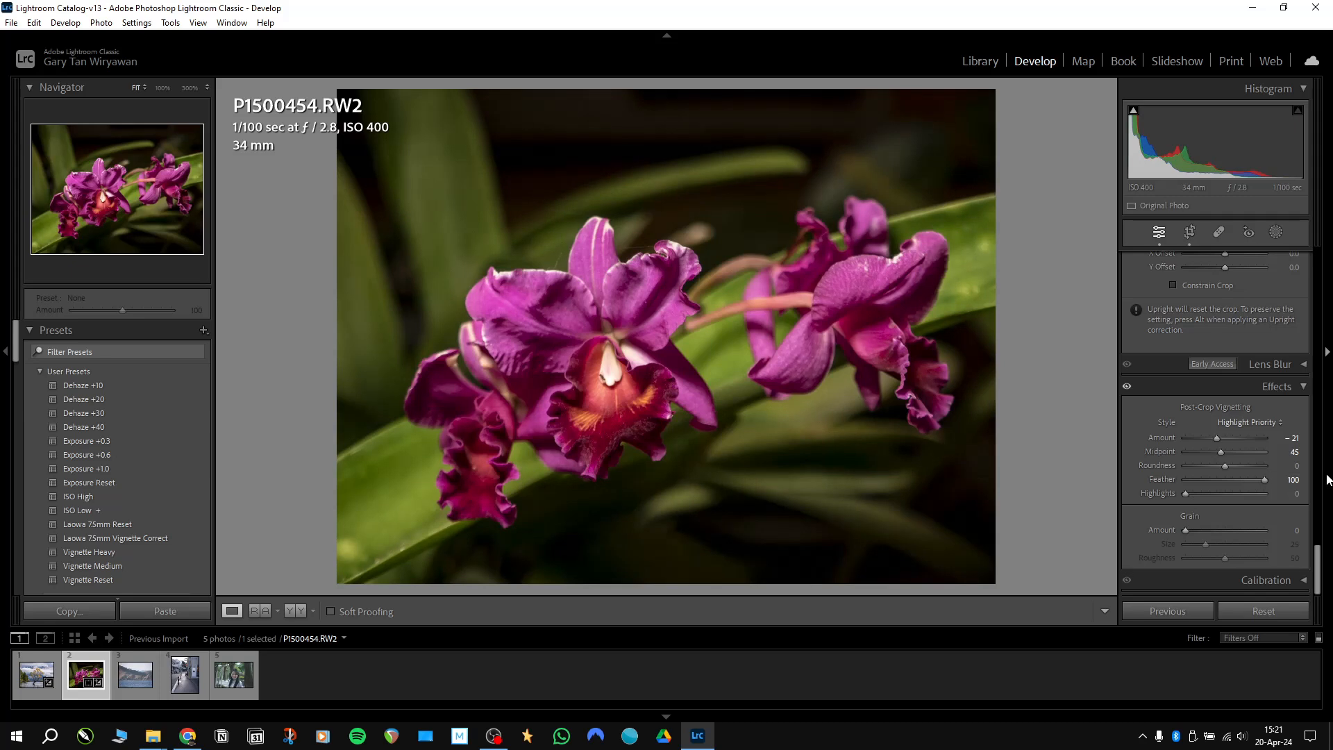
- Sharpen the orchid photo with detail 67 and masking 64, using the mask preview
{"action": "scroll", "coordinate": [1316, 455], "scroll_direction": "up", "scroll_amount": 6}
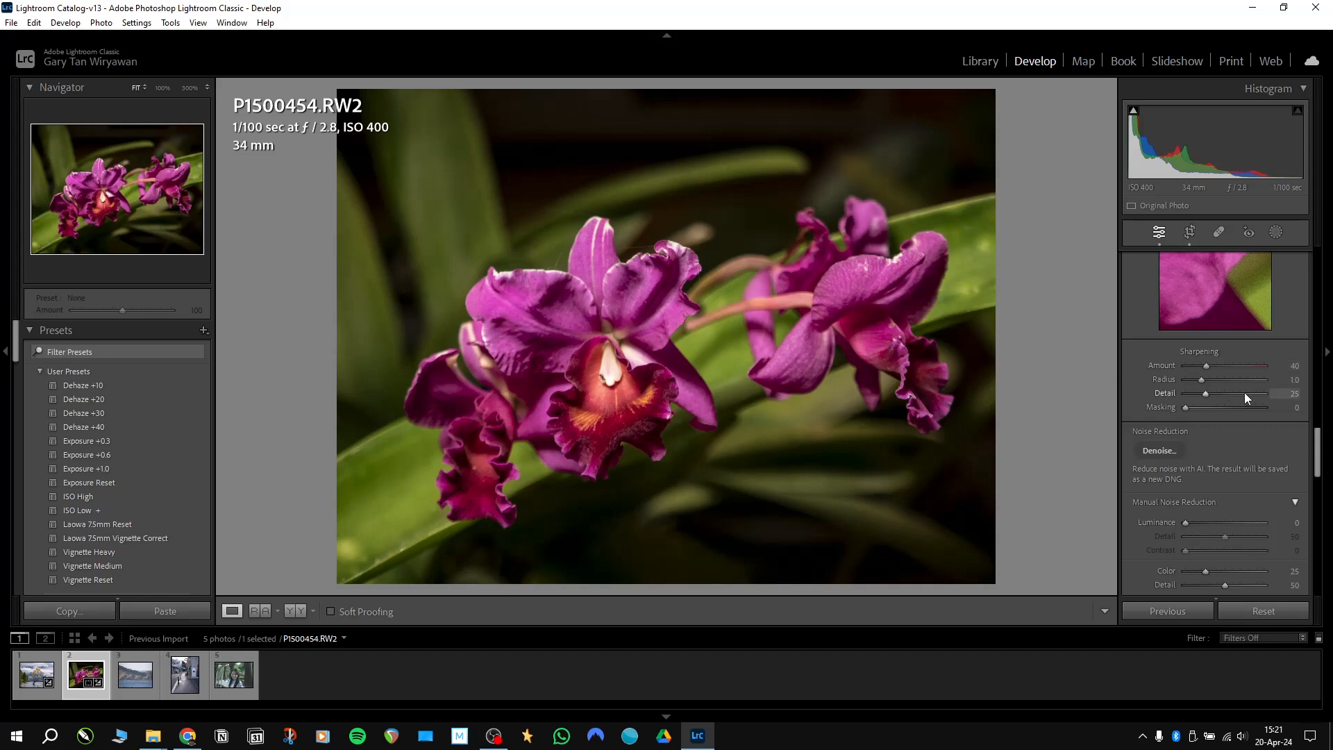
{"action": "key", "text": "alt"}
{"action": "left_click_drag", "start_coordinate": [1187, 406], "coordinate": [1237, 414]}
- Compare the orchid photo before and after editing side by side, including the central flower at 100%
{"action": "key", "text": "y"}
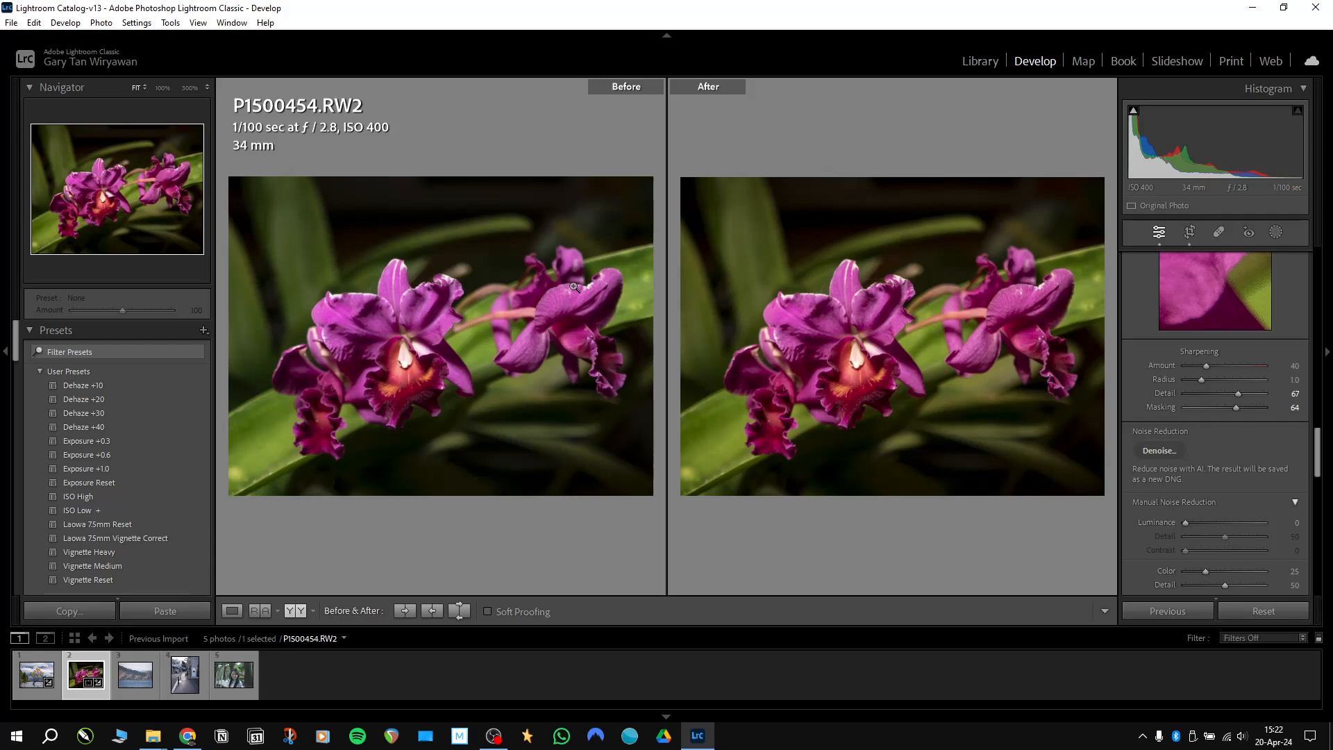
{"action": "left_click", "coordinate": [425, 332]}
{"action": "left_click_drag", "start_coordinate": [458, 342], "coordinate": [567, 312]}
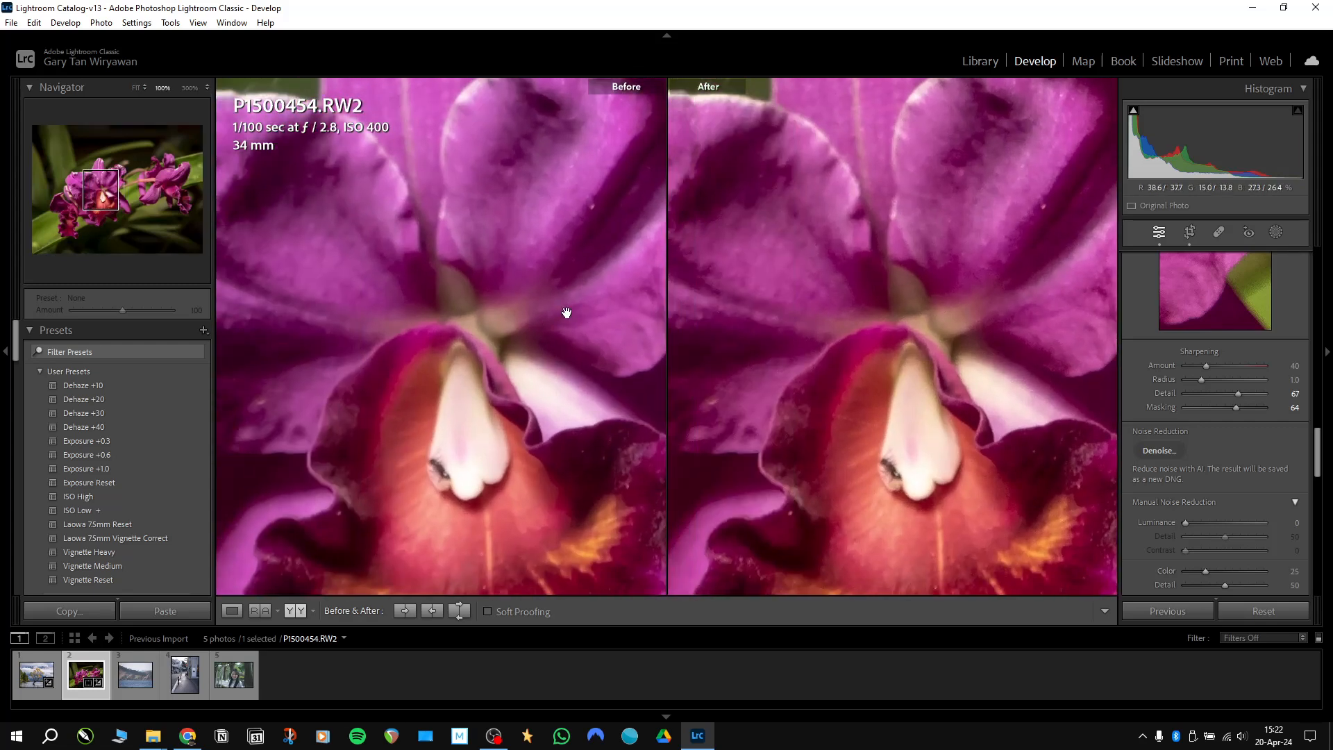
{"action": "left_click", "coordinate": [507, 274]}
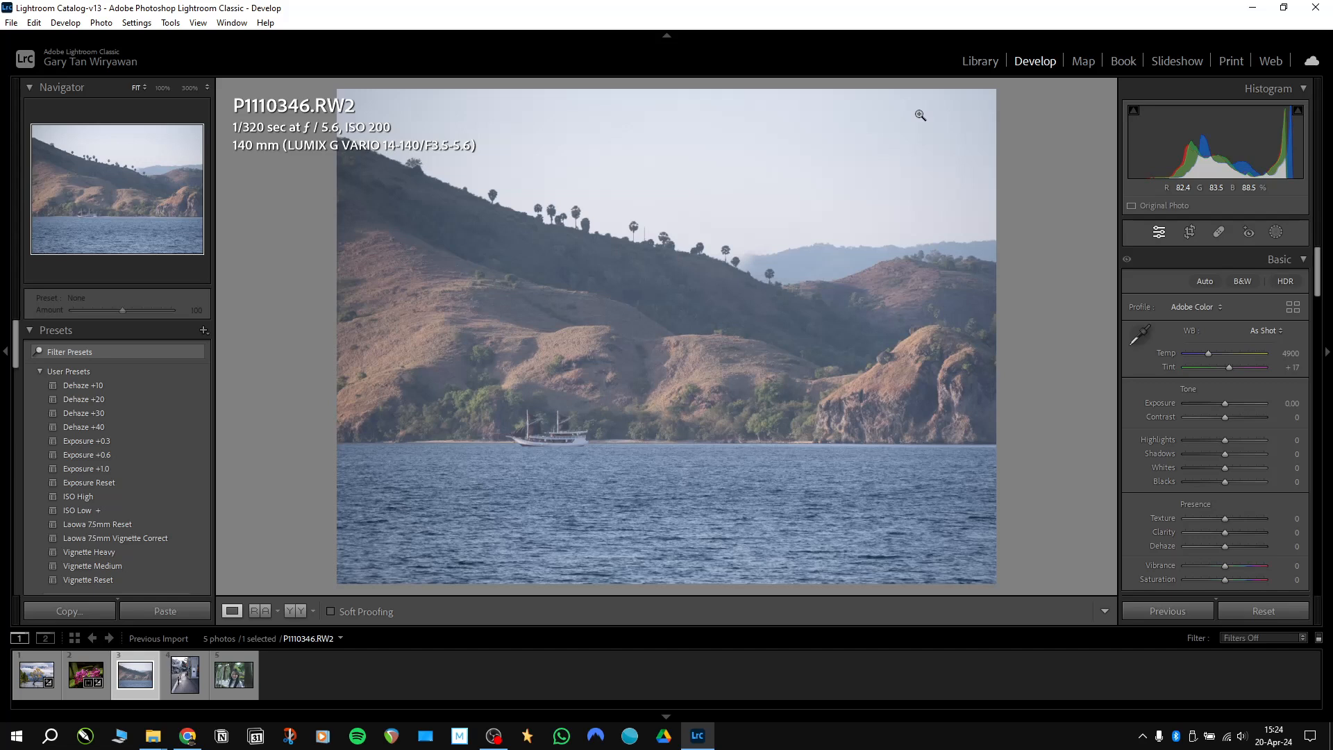
- Rotate the coastal hill photo P1110346.RW2 to -0.21 and crop it to 16 x 9, keeping more sky and less water
{"action": "left_click", "coordinate": [1189, 233]}
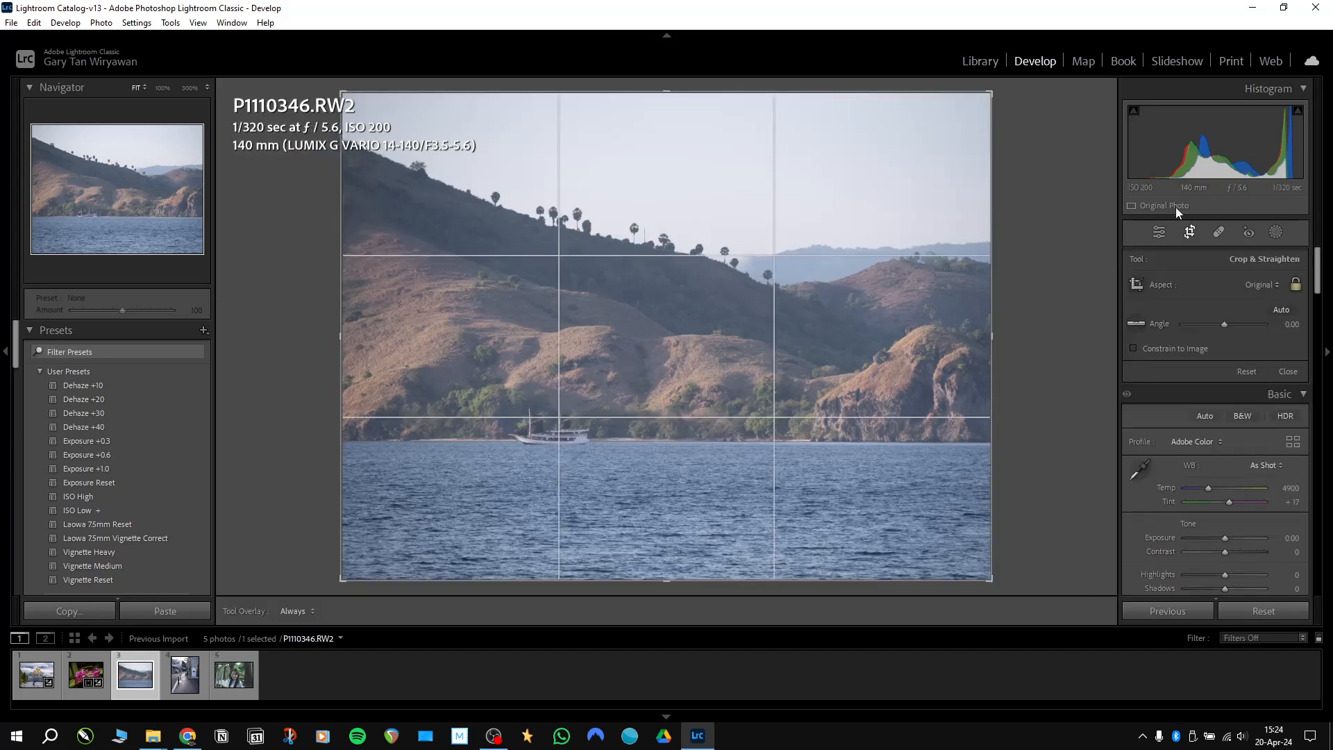
{"action": "left_click", "coordinate": [1274, 286]}
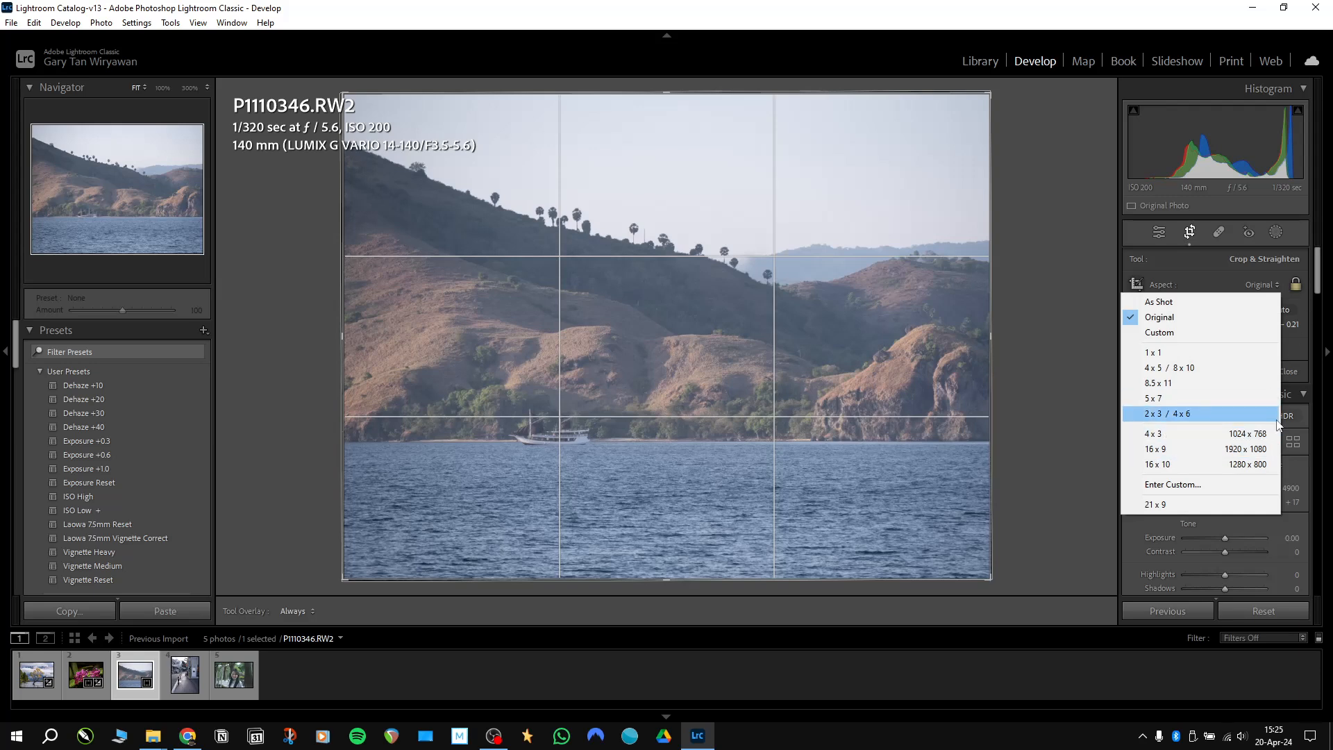
{"action": "left_click", "coordinate": [1242, 450]}
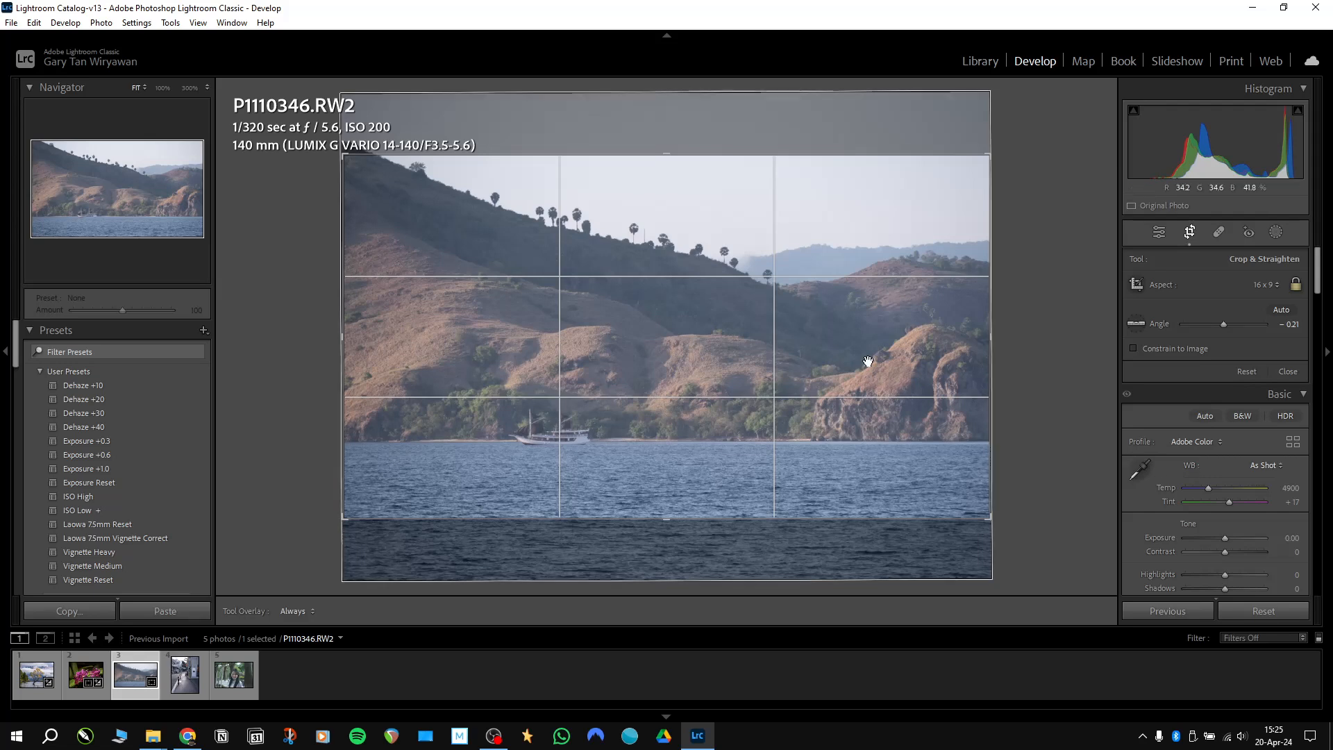
{"action": "left_click_drag", "start_coordinate": [714, 319], "coordinate": [702, 363]}
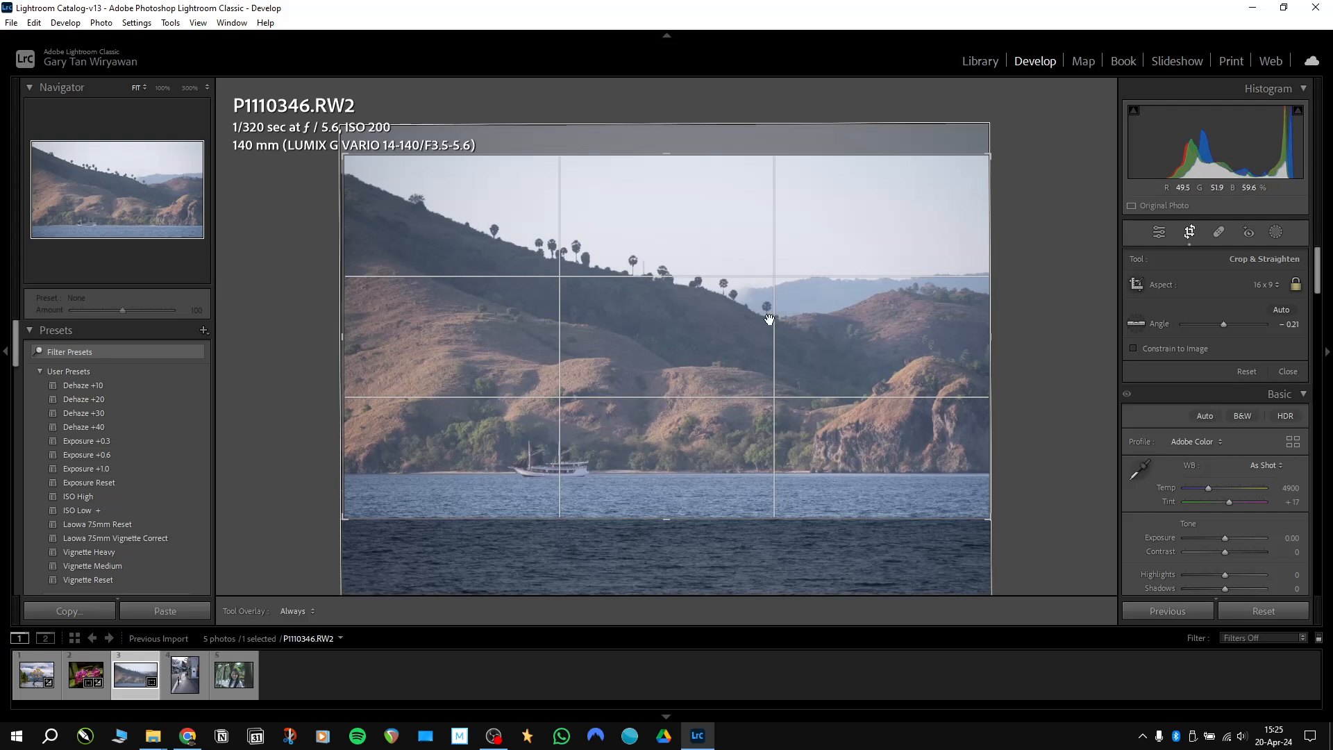
{"action": "left_click_drag", "start_coordinate": [721, 393], "coordinate": [721, 394]}
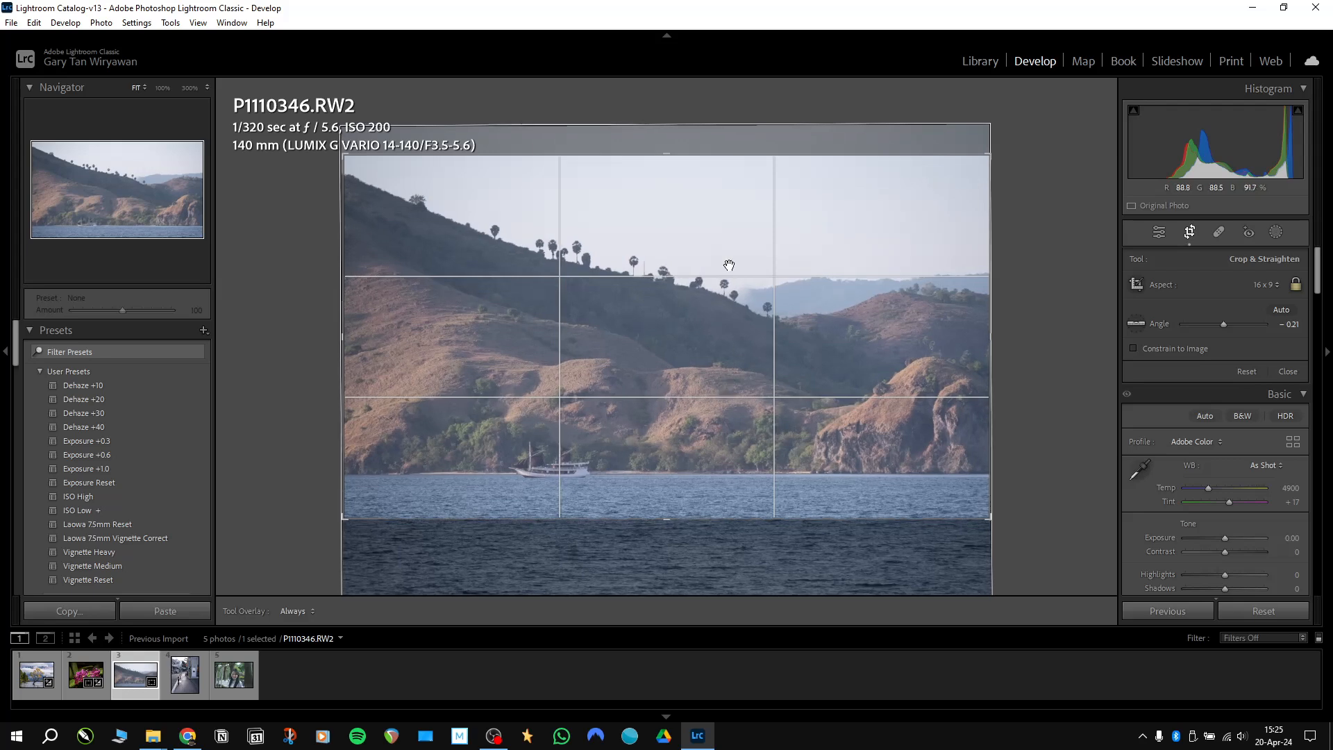
{"action": "left_click_drag", "start_coordinate": [823, 353], "coordinate": [822, 346]}
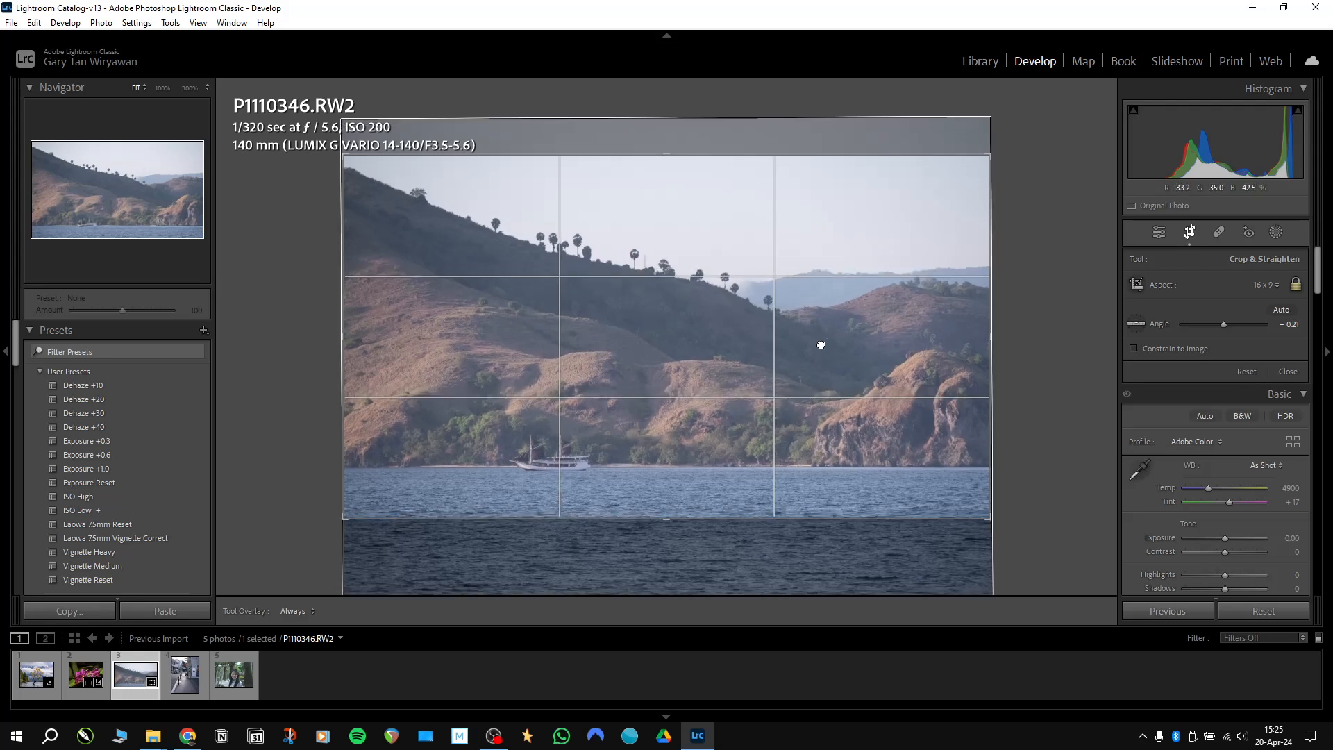
{"action": "key", "text": "Return"}
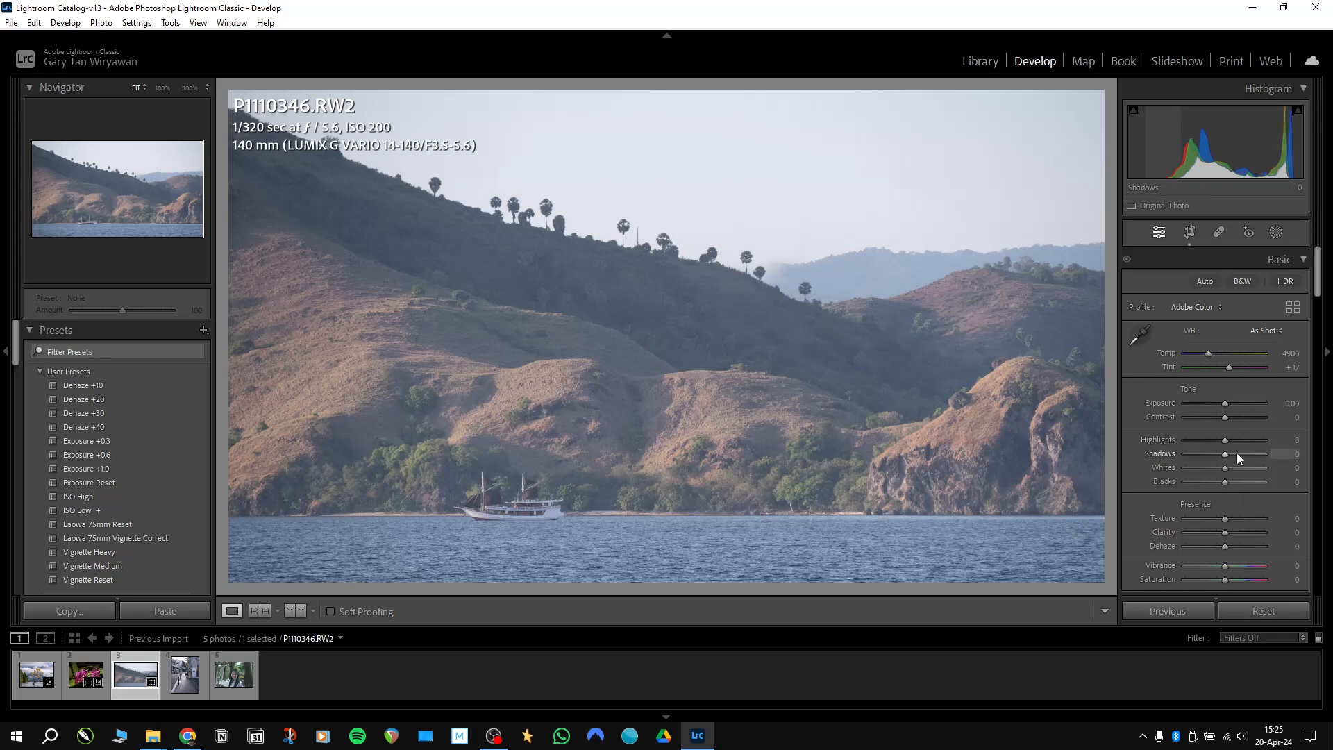
- Adjust the coastal photo with highlights -25, shadows +74, whites +40, blacks -35, clarity +26, dehaze +21 and saturation -2
{"action": "left_click_drag", "start_coordinate": [1244, 453], "coordinate": [1215, 450]}
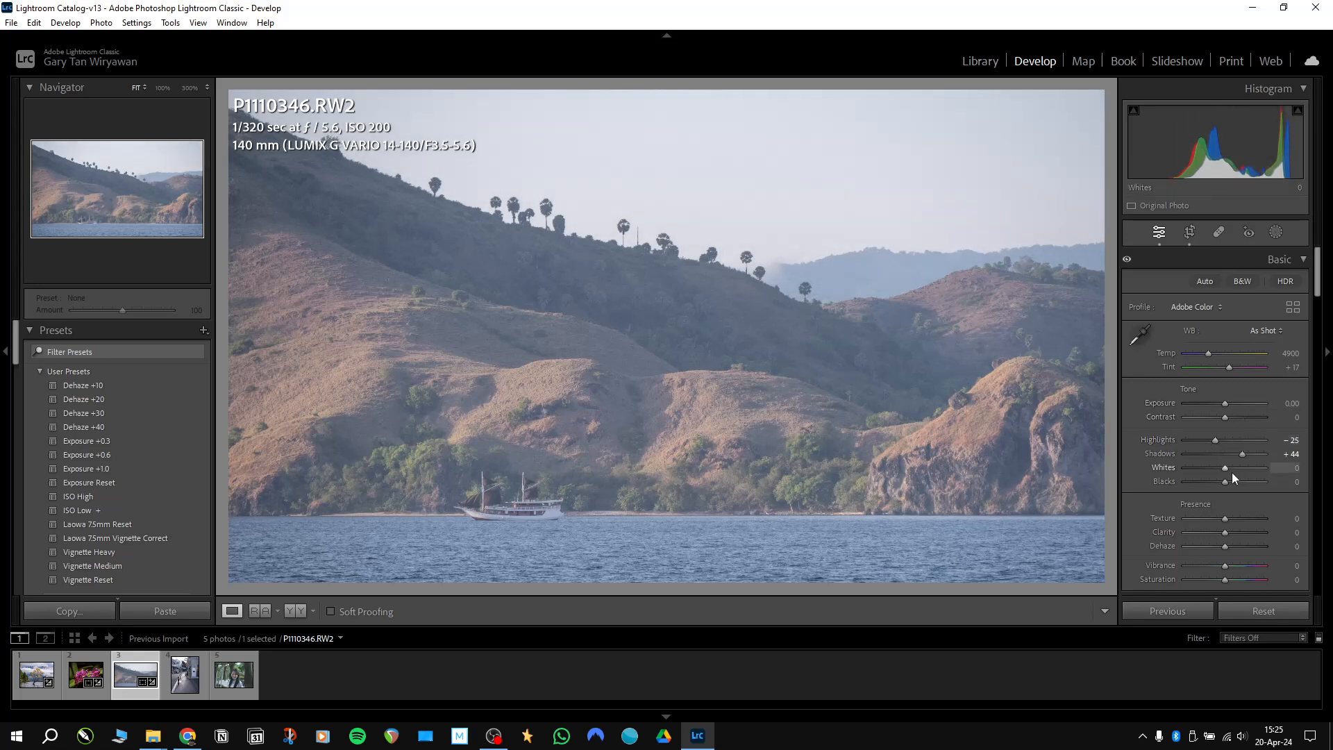
{"action": "mouse_move", "coordinate": [1225, 469]}
{"action": "left_mouse_down"}
{"action": "mouse_move", "coordinate": [1243, 468]}
{"action": "mouse_move", "coordinate": [1211, 480]}
{"action": "left_mouse_up"}
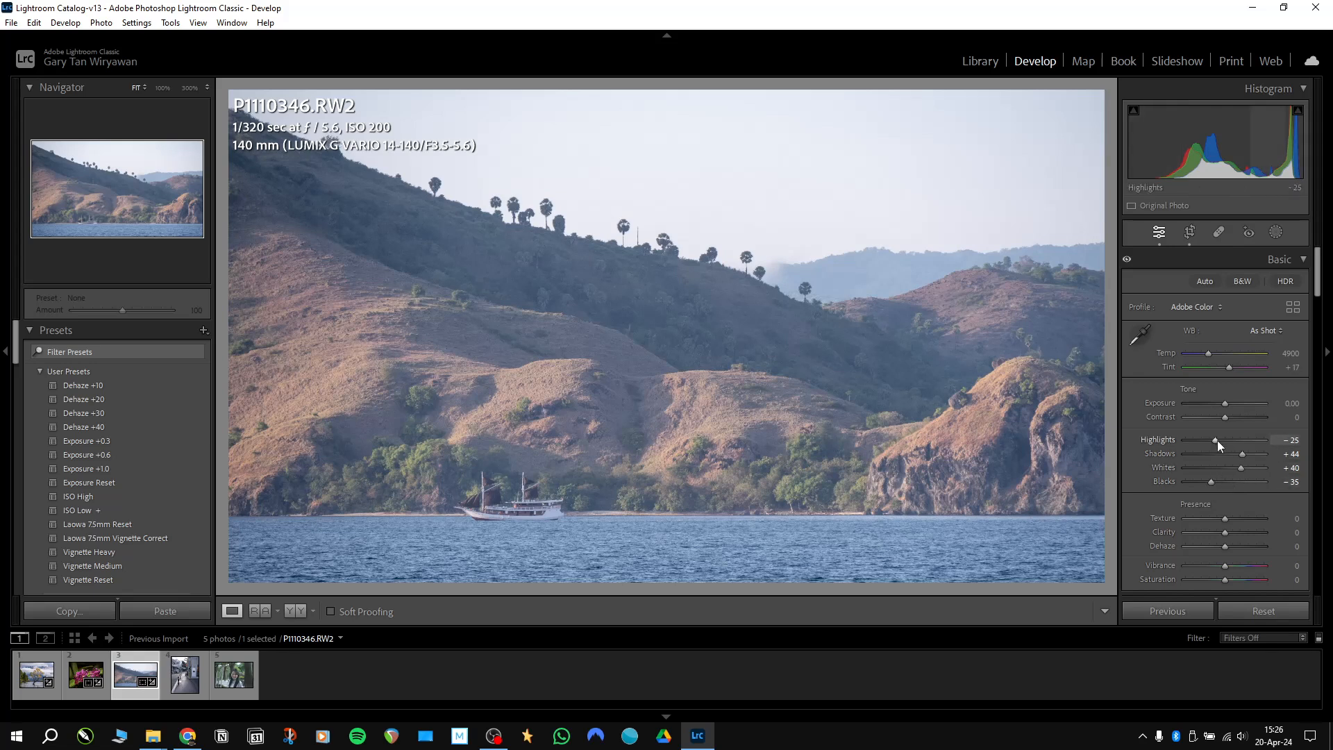
{"action": "left_click_drag", "start_coordinate": [1225, 532], "coordinate": [1235, 531]}
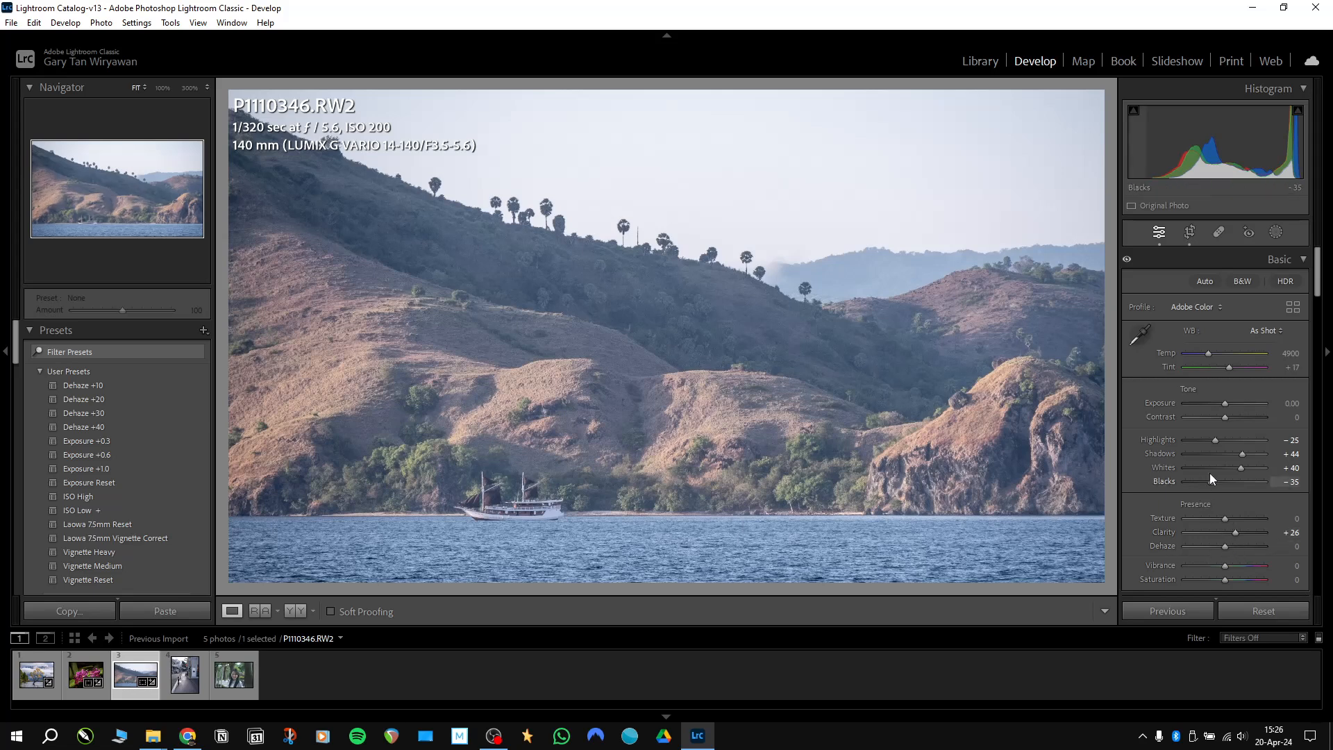
{"action": "left_click_drag", "start_coordinate": [1239, 548], "coordinate": [1232, 553]}
{"action": "left_click_drag", "start_coordinate": [1242, 455], "coordinate": [1254, 463]}
{"action": "left_click_drag", "start_coordinate": [1233, 547], "coordinate": [1235, 544]}
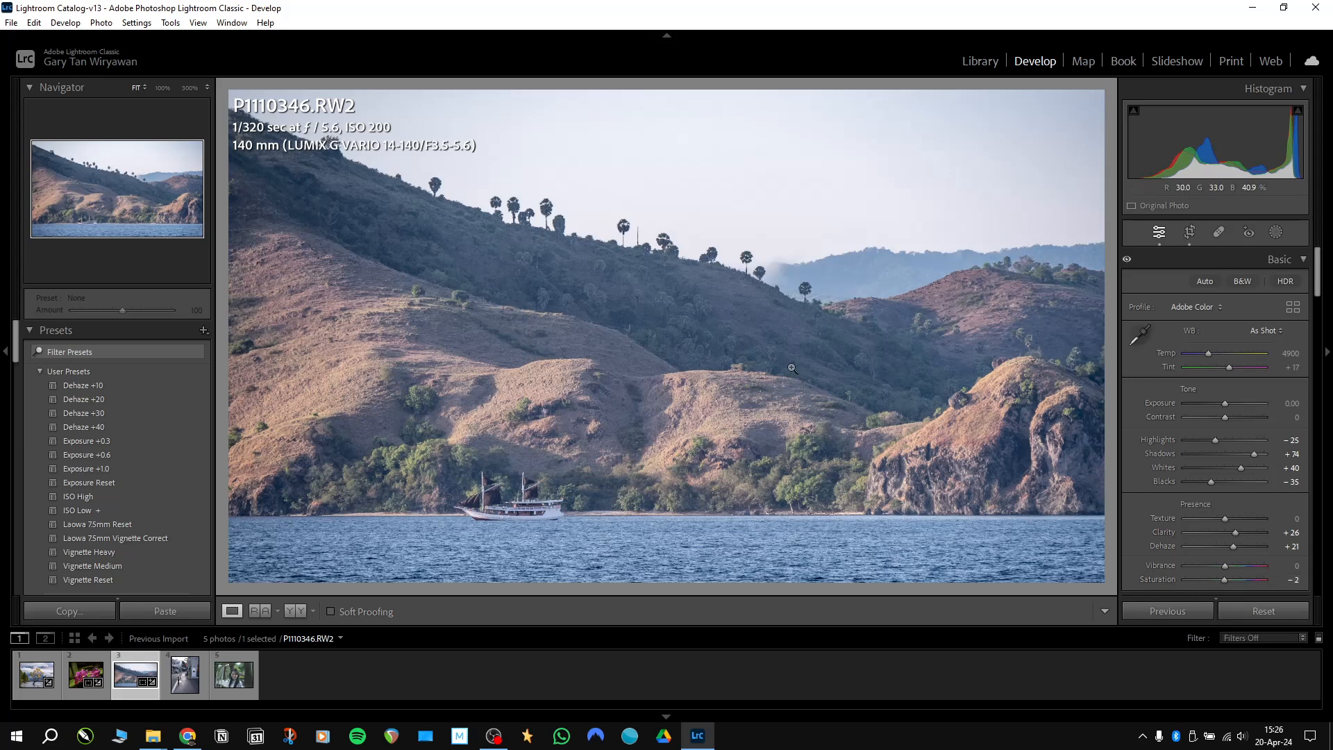
- Try a post-crop vignette amount of -26 on the coastal photo and reset it
{"action": "left_click_drag", "start_coordinate": [1316, 277], "coordinate": [1317, 576]}
{"action": "left_click", "coordinate": [1214, 438]}
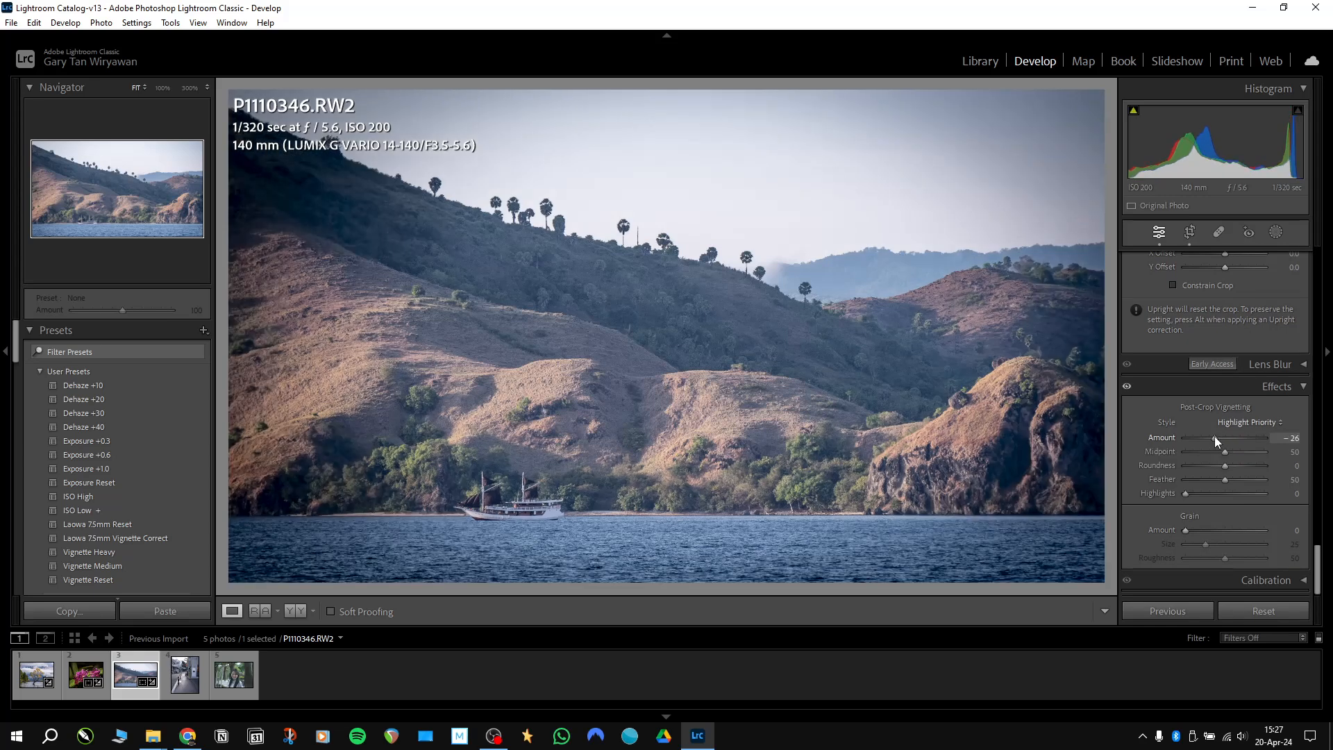
{"action": "double_click", "coordinate": [1214, 437]}
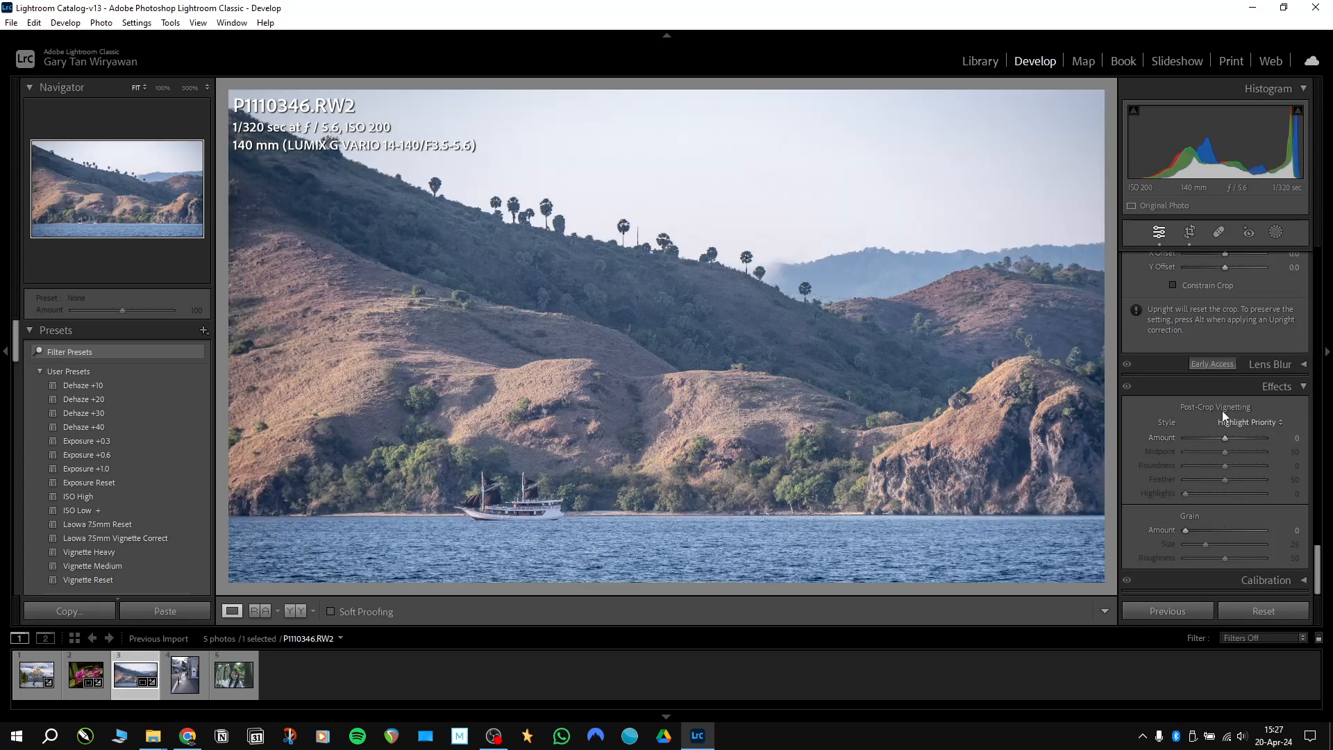
- Sharpen the coastal photo with detail 65 and masking 75, using the mask preview
{"action": "left_click_drag", "start_coordinate": [1317, 556], "coordinate": [1322, 453]}
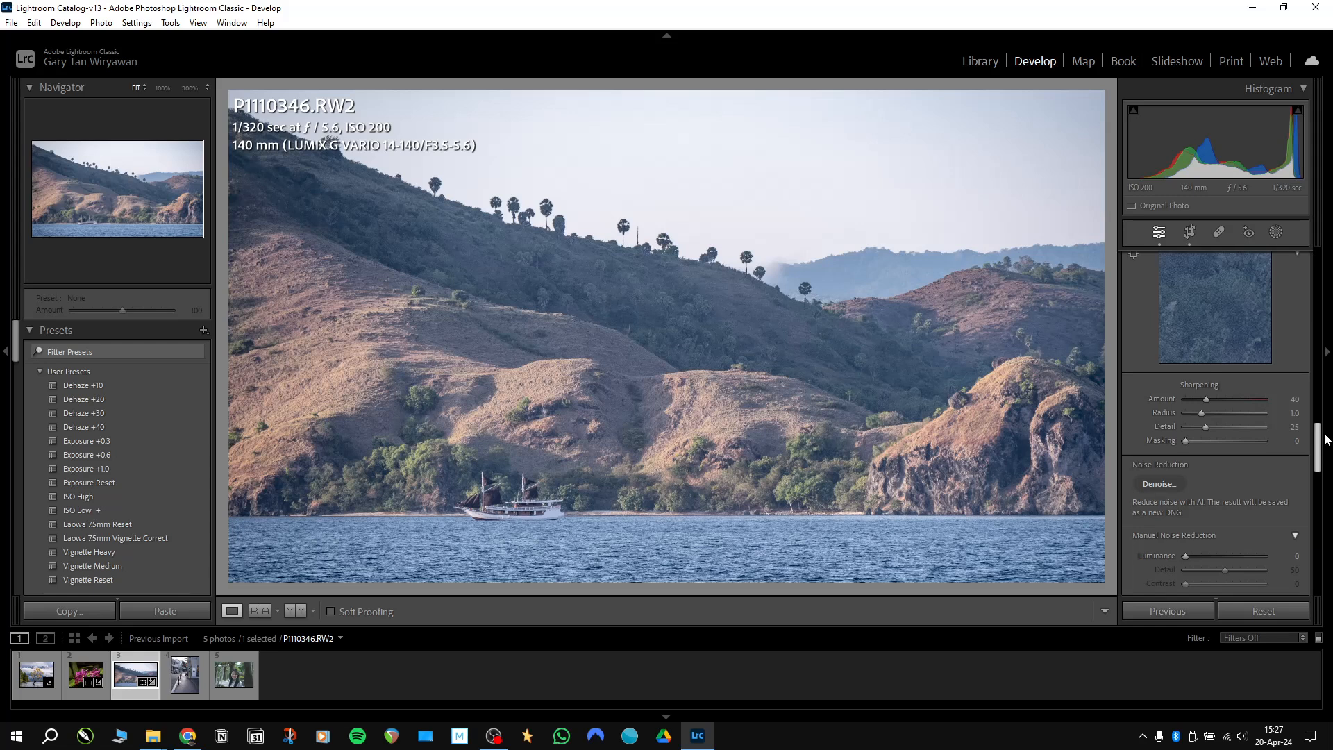
{"action": "left_click", "coordinate": [1232, 426]}
{"action": "left_click", "coordinate": [1232, 442], "text": "alt"}
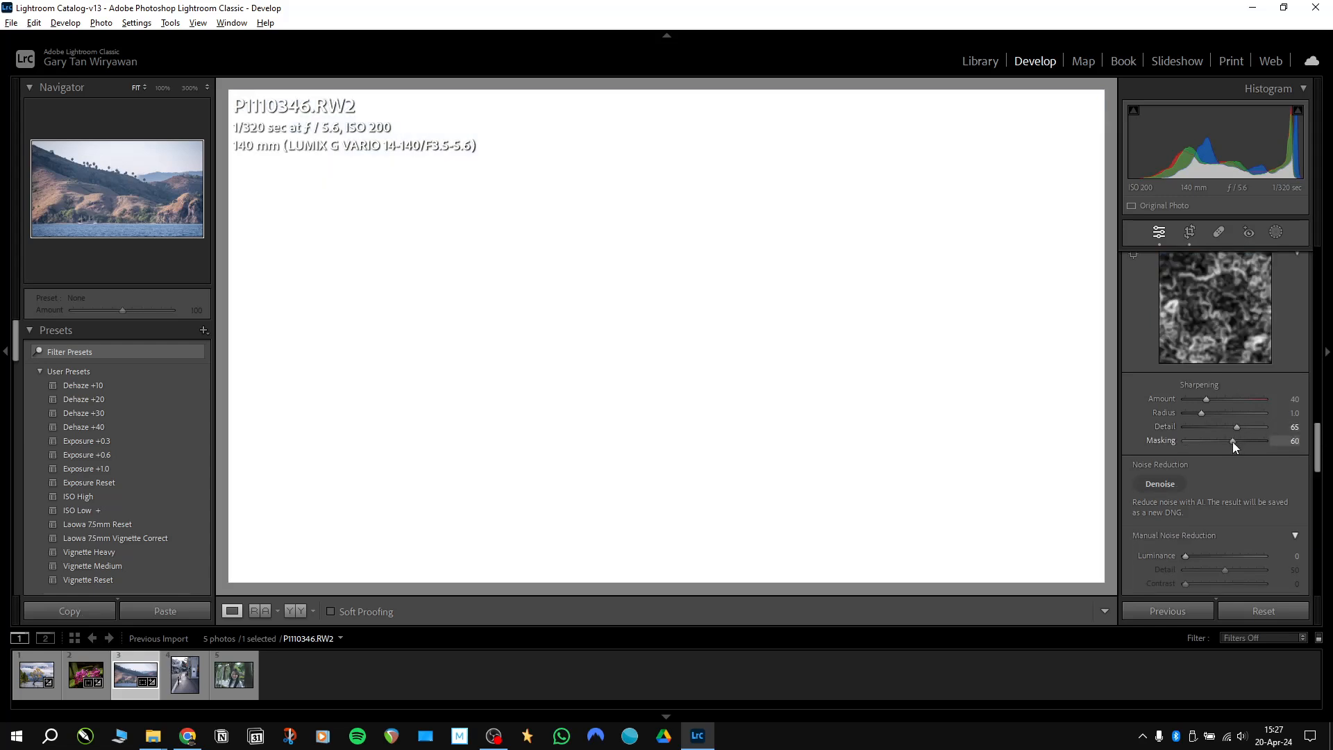
{"action": "left_click_drag", "start_coordinate": [1238, 441], "coordinate": [1245, 441]}
- Reduce noise in the coastal photo with manual luminance 22 and luminance detail 67
{"action": "scroll", "coordinate": [1274, 452], "scroll_direction": "down", "scroll_amount": 3}
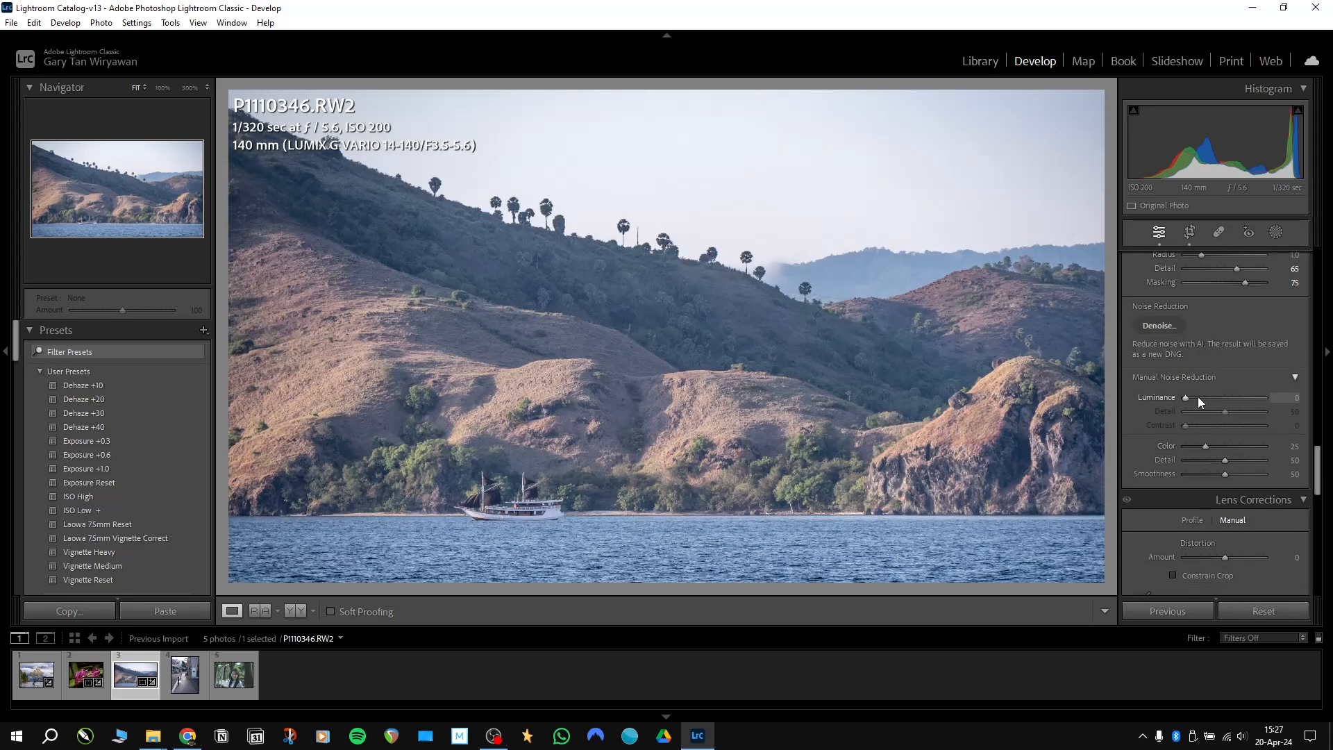
{"action": "left_click_drag", "start_coordinate": [1189, 397], "coordinate": [1201, 403]}
{"action": "key", "text": "alt"}
{"action": "left_click_drag", "start_coordinate": [1243, 414], "coordinate": [1239, 413]}
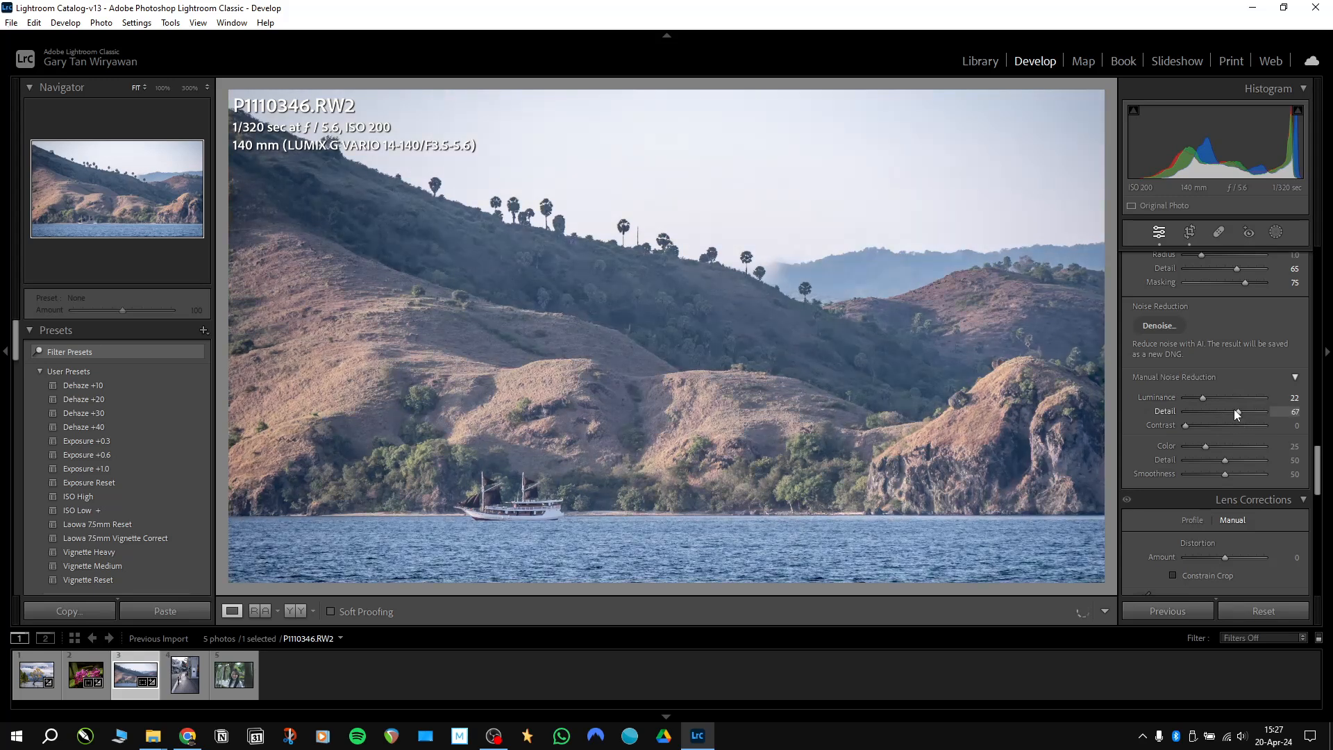
- Compare the coastal photo before and after editing side by side, including the sailing boat at 100%
{"action": "key", "text": "y"}
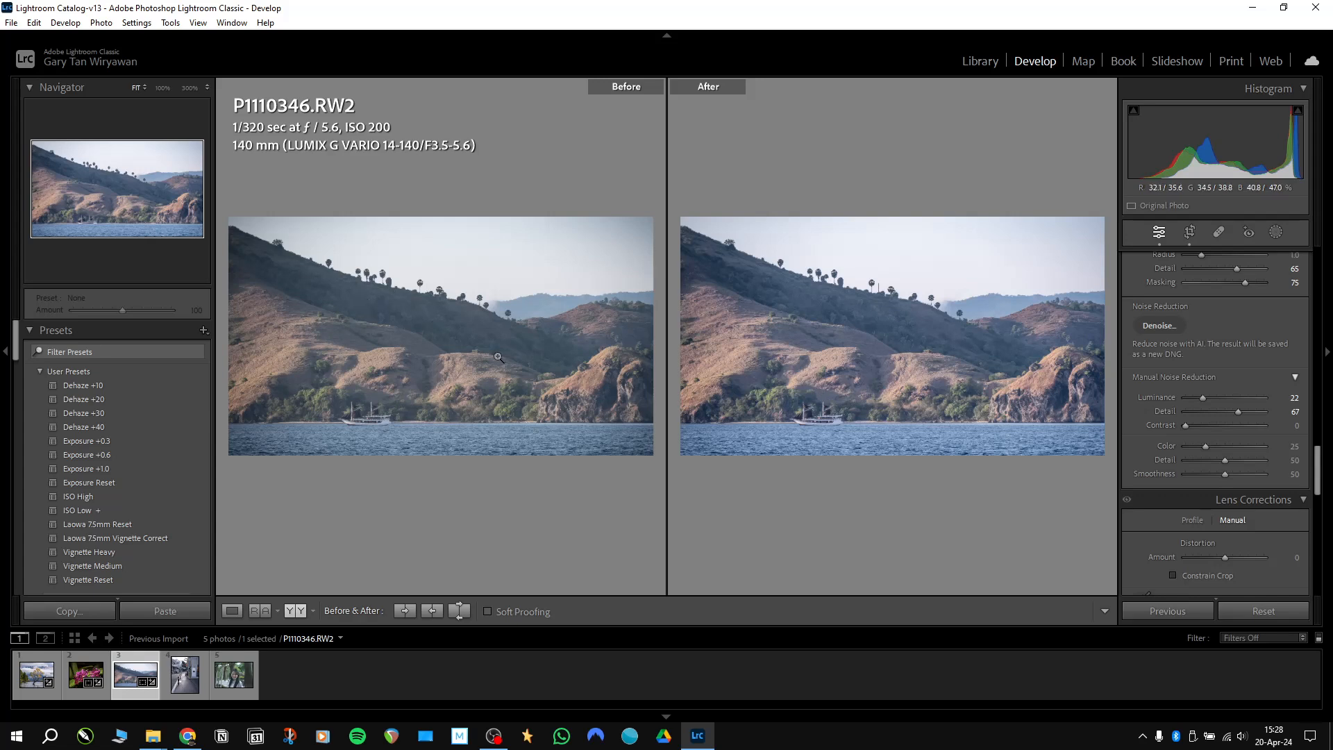
{"action": "left_click", "coordinate": [965, 364]}
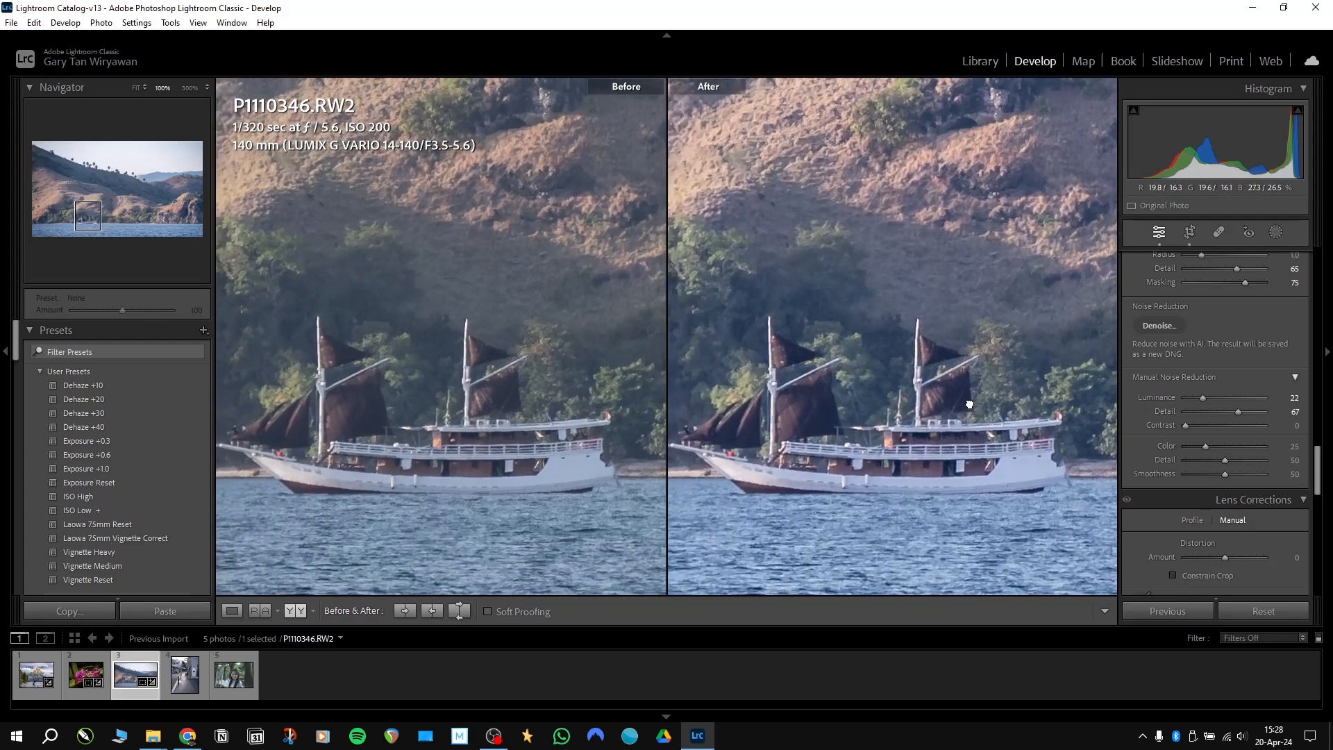
{"action": "left_click_drag", "start_coordinate": [979, 401], "coordinate": [973, 402]}
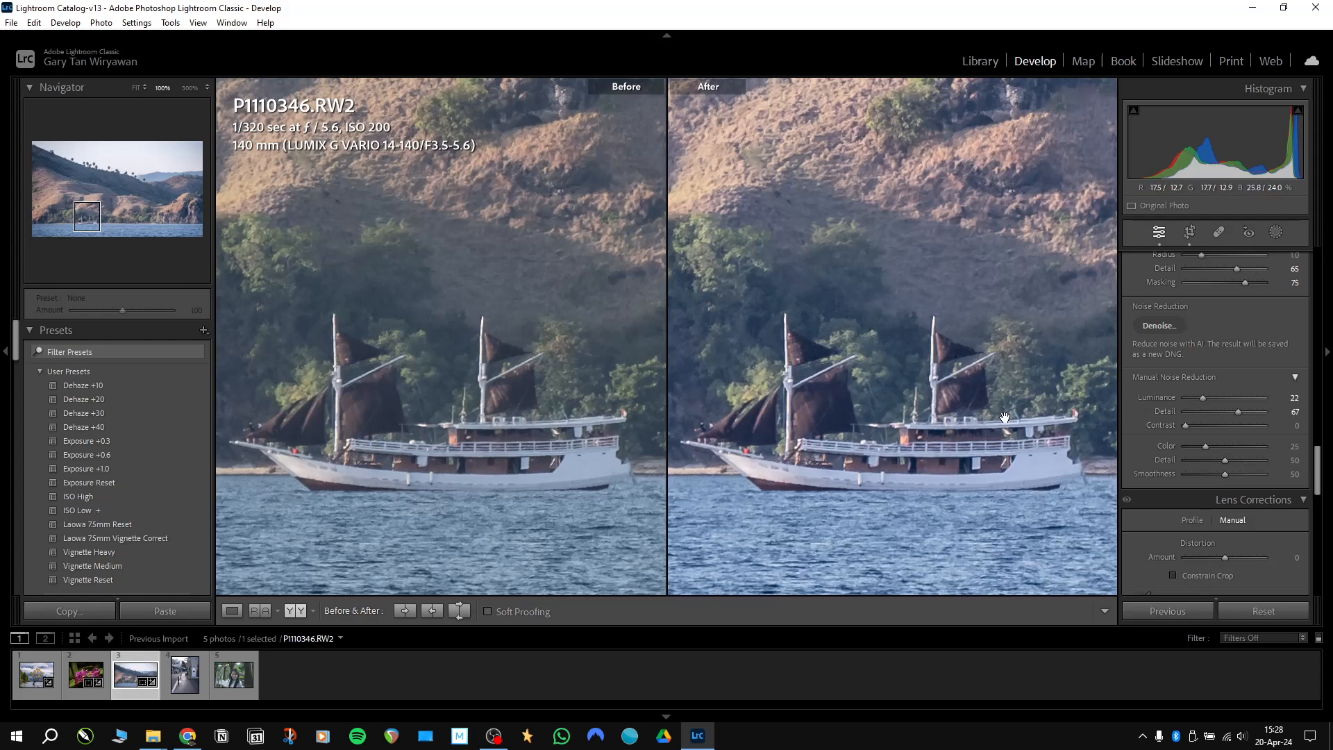
- Inspect the coastal photo's hillsides, sky and palm trees at 100% in the before and after views
{"action": "scroll", "coordinate": [985, 443], "scroll_direction": "down", "scroll_amount": 2}
{"action": "scroll", "coordinate": [985, 443], "scroll_direction": "up", "scroll_amount": 10}
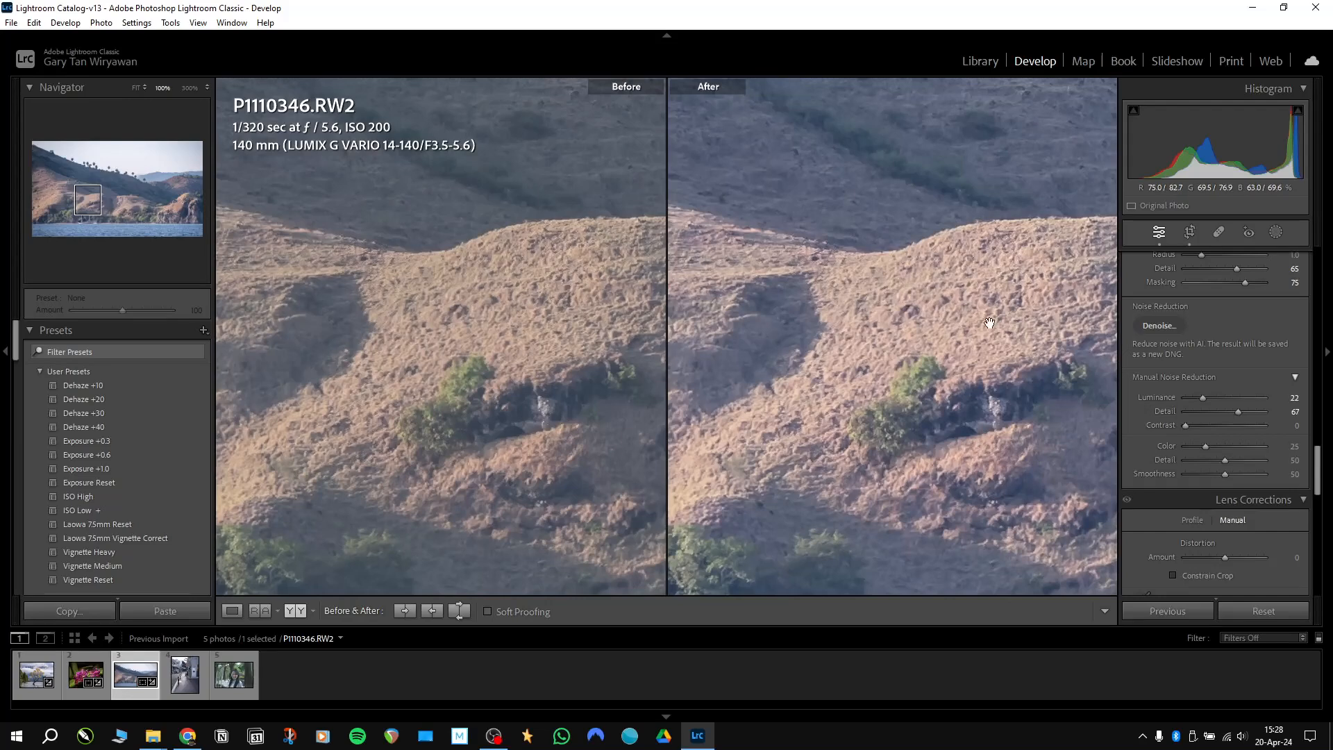
{"action": "scroll", "coordinate": [936, 399], "scroll_direction": "up", "scroll_amount": 10}
{"action": "scroll", "coordinate": [936, 399], "scroll_direction": "down", "scroll_amount": 10}
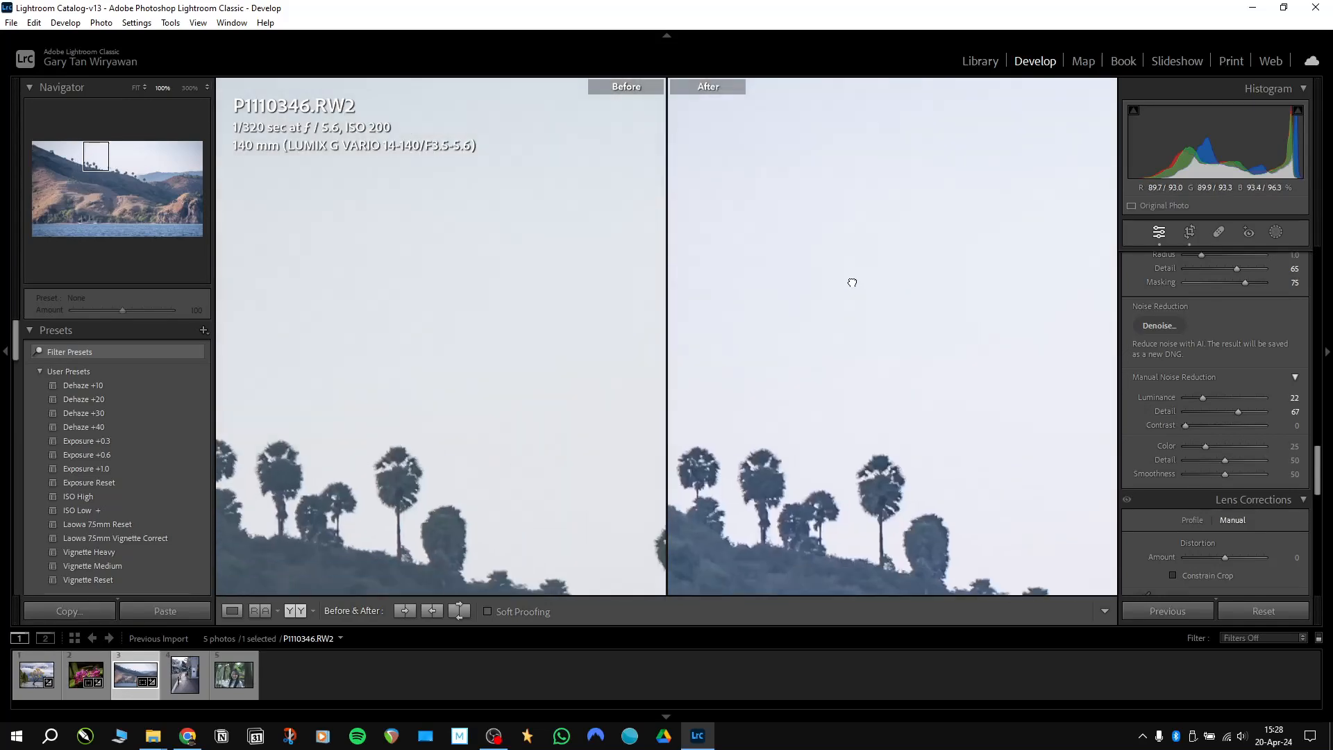
{"action": "scroll", "coordinate": [894, 208], "scroll_direction": "down", "scroll_amount": 5}
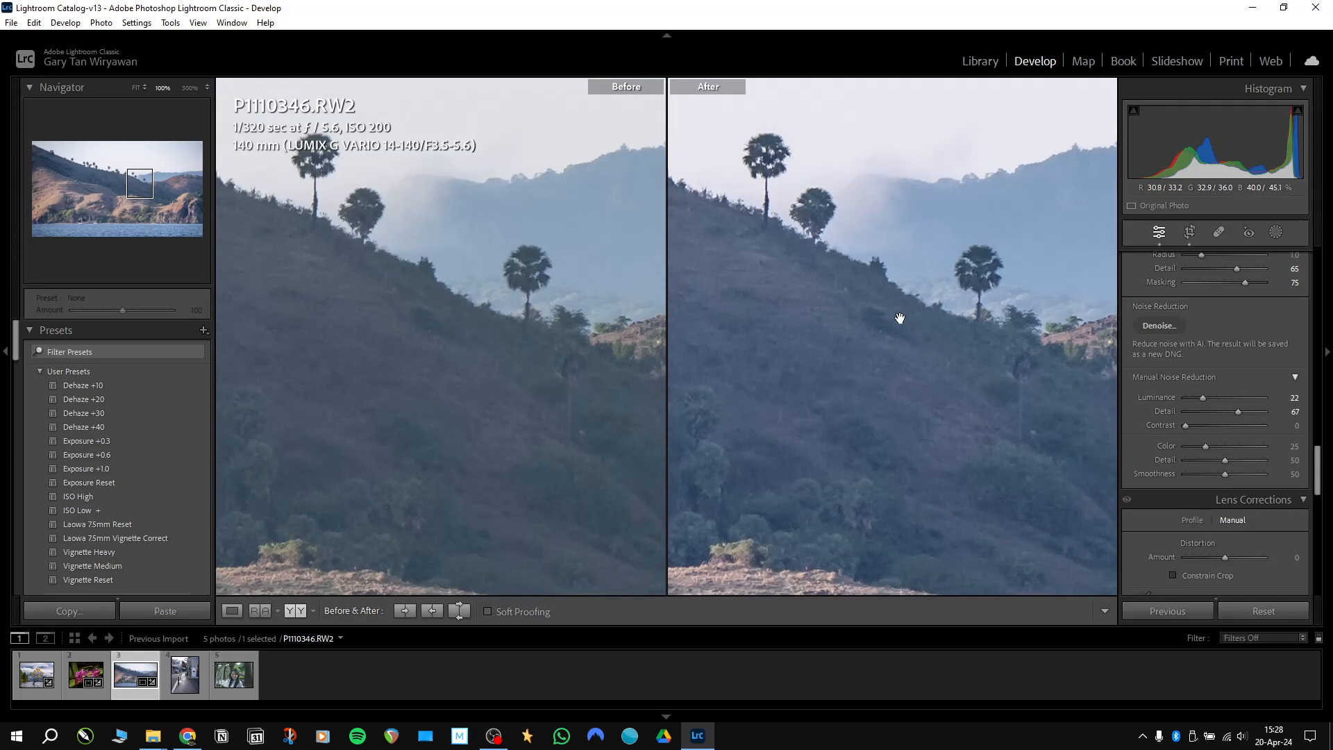
{"action": "left_click", "coordinate": [881, 331]}
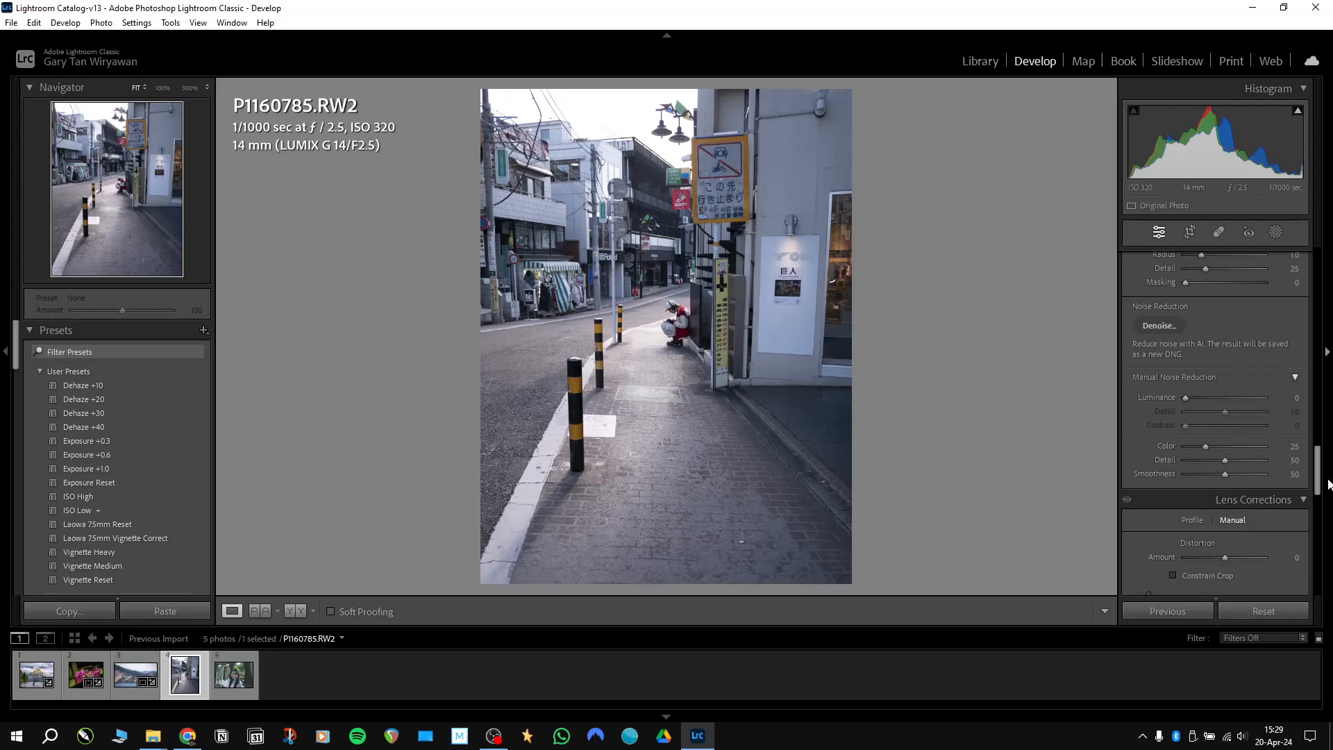
- Straighten the street photo by 0.51 degrees and crop it tighter at the original aspect ratio, bringing the crouching person nearer the centre
{"action": "left_click_drag", "start_coordinate": [1319, 462], "coordinate": [1319, 228]}
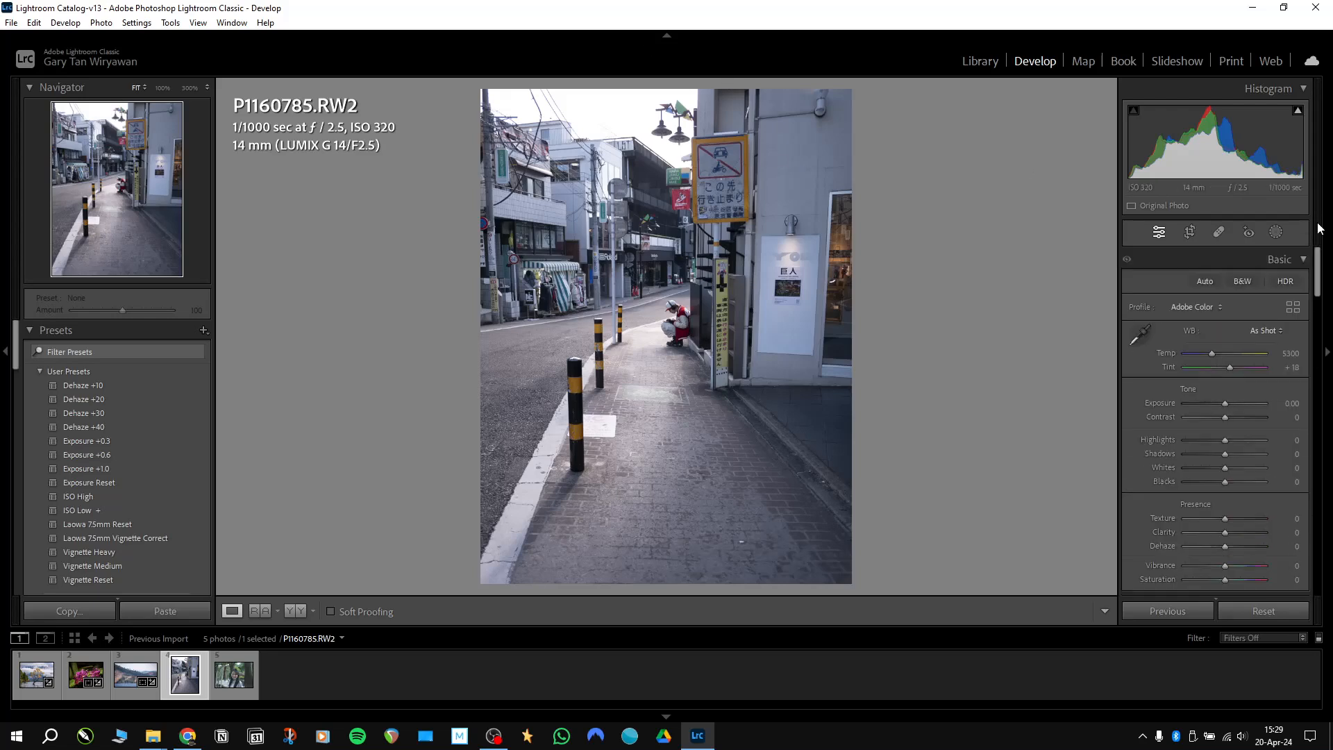
{"action": "left_click", "coordinate": [1192, 233]}
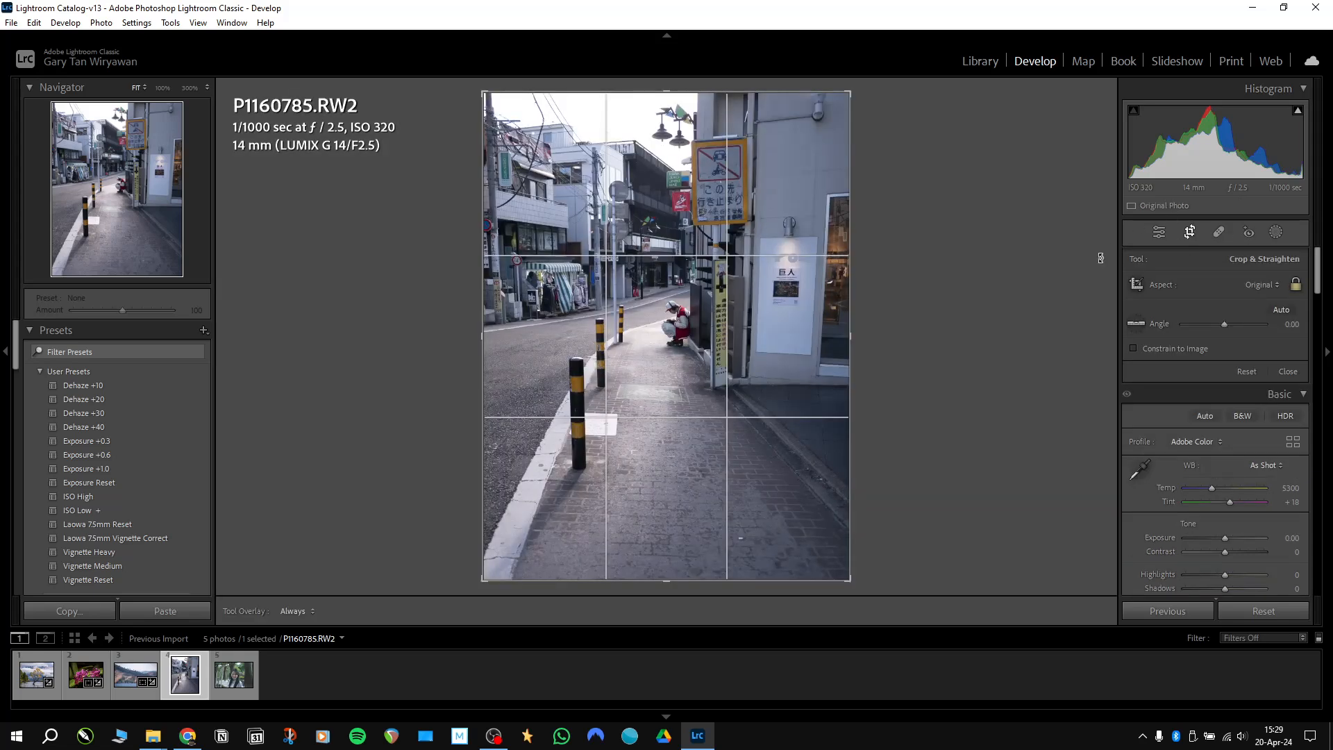
{"action": "left_click_drag", "start_coordinate": [946, 247], "coordinate": [951, 251]}
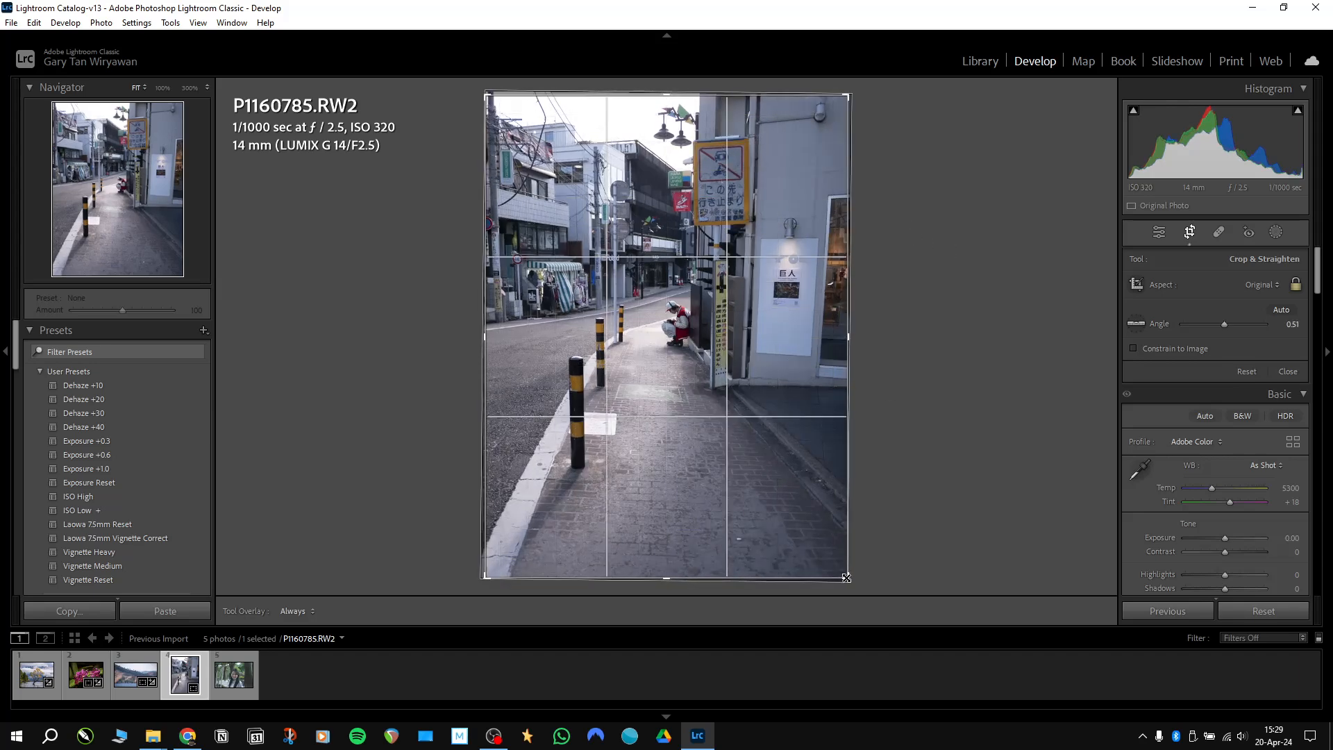
{"action": "left_click_drag", "start_coordinate": [847, 578], "coordinate": [820, 547]}
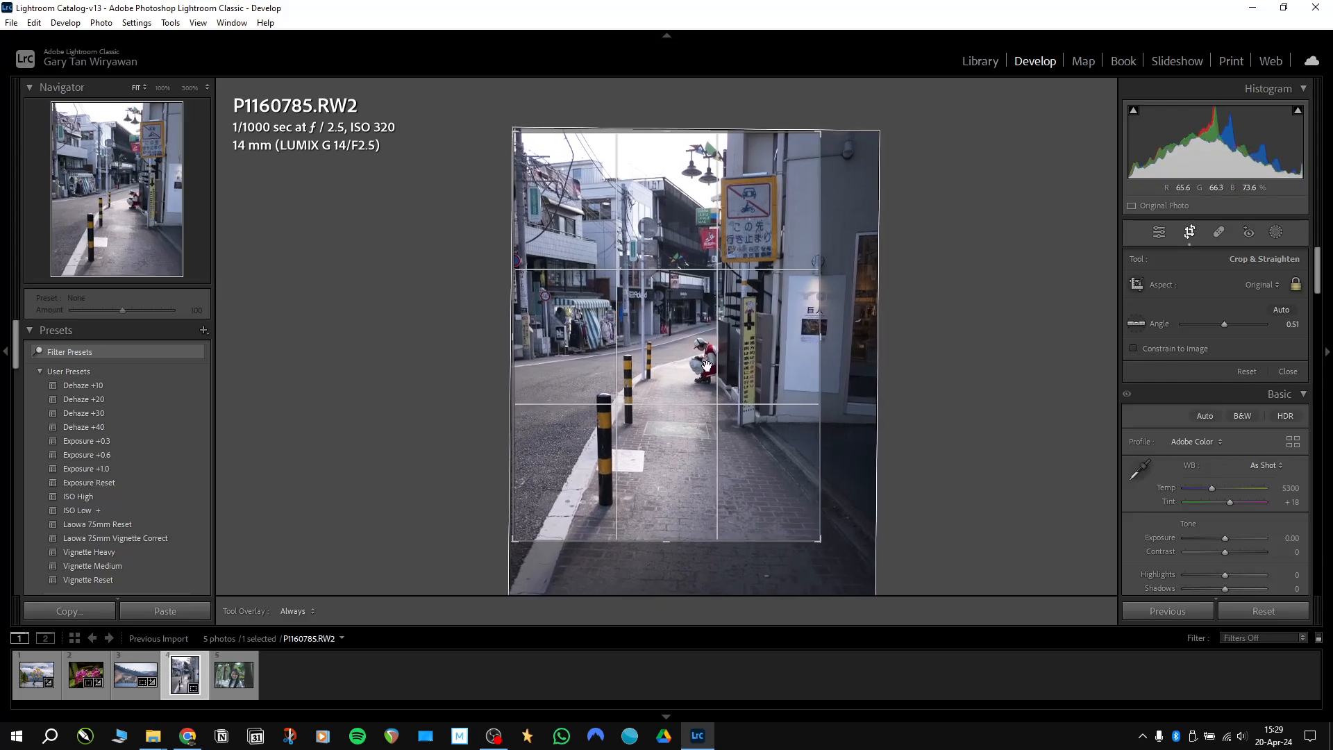
{"action": "key", "text": "Return"}
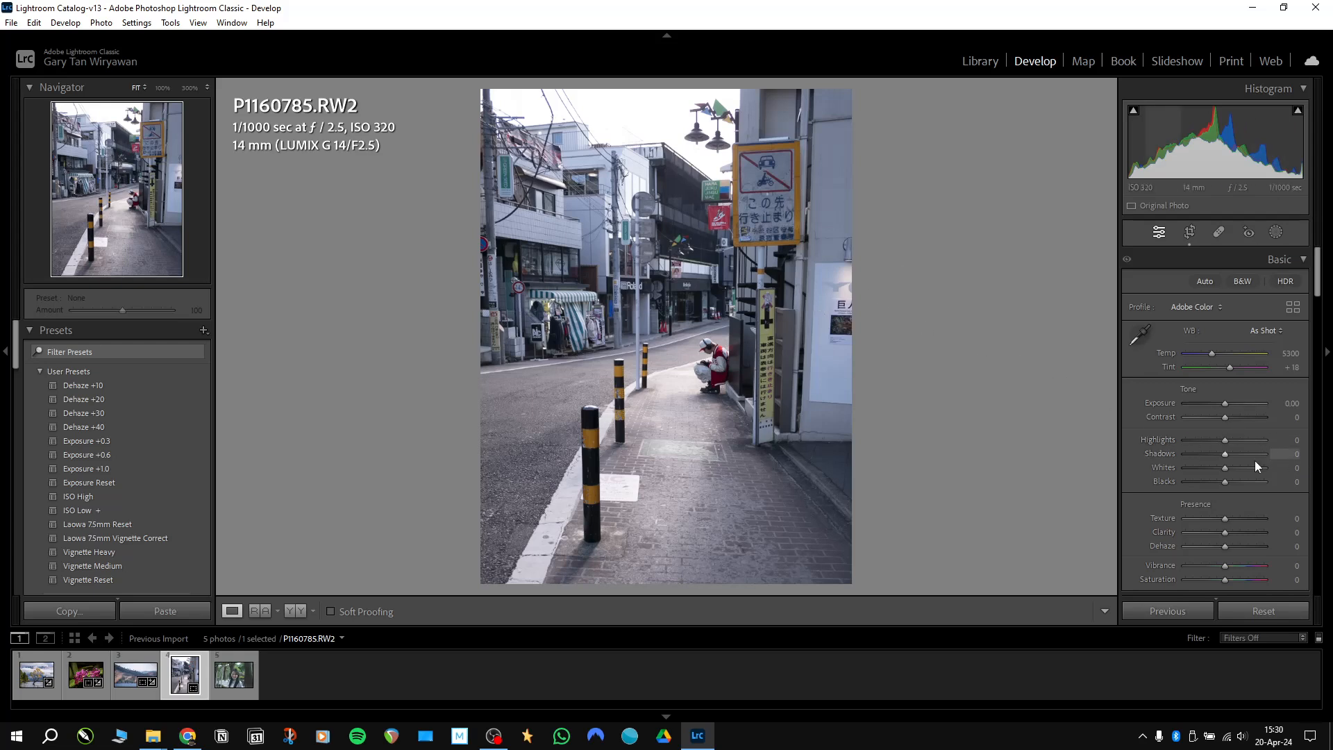
- Set the street photo's shadows to +54 and highlights to -54
{"action": "left_click_drag", "start_coordinate": [1239, 452], "coordinate": [1247, 457]}
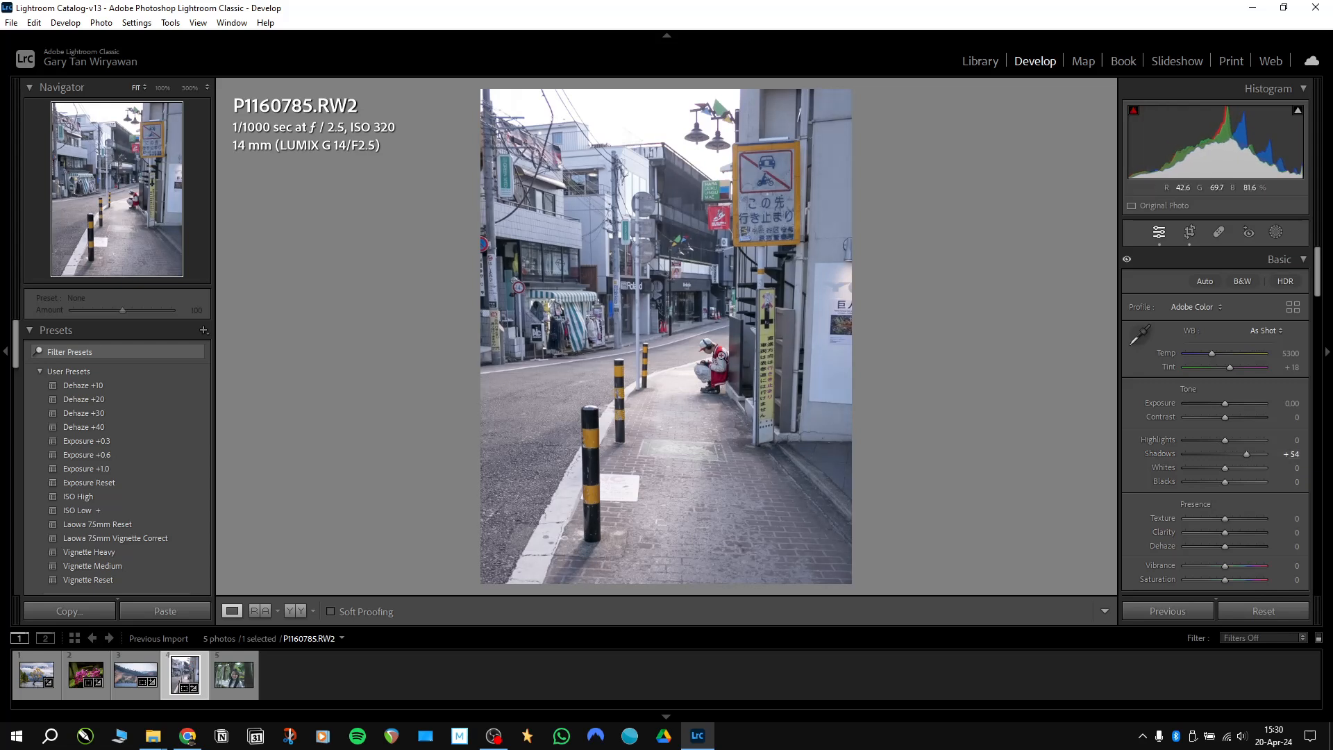
{"action": "left_click", "coordinate": [1202, 441]}
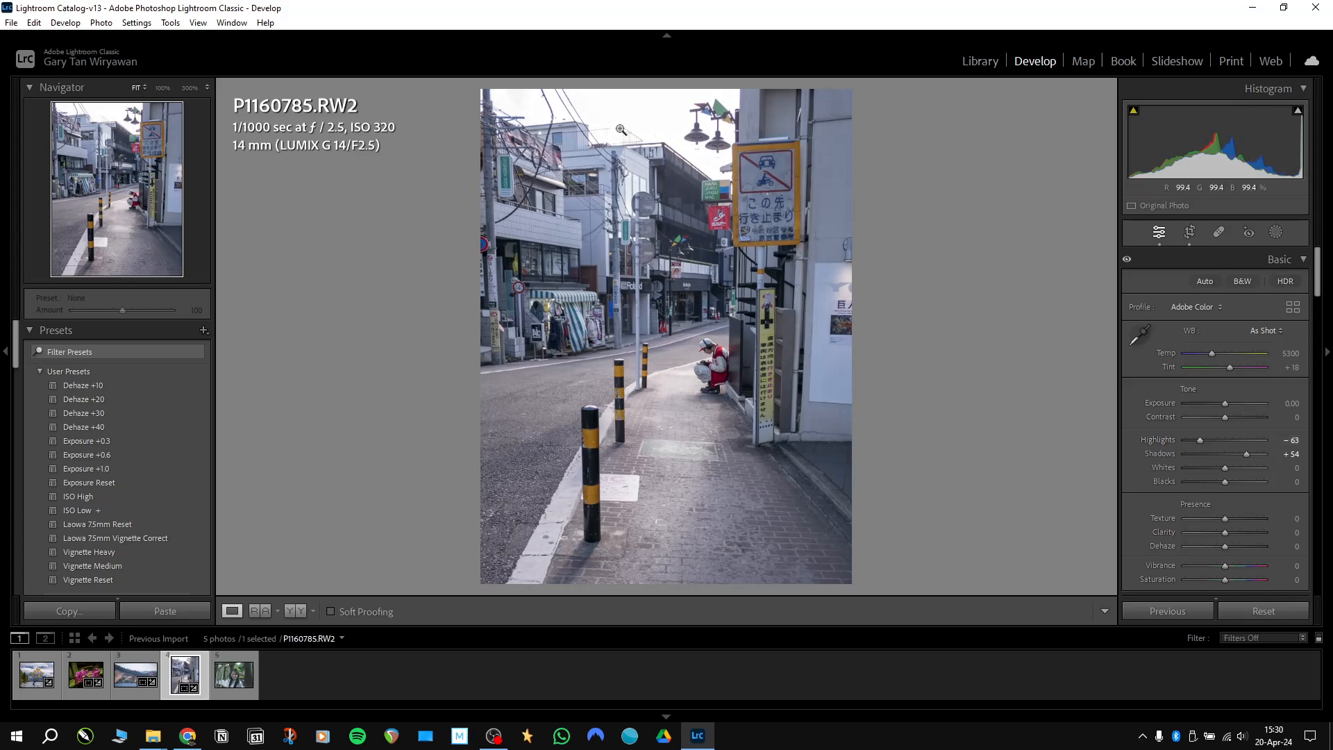
{"action": "left_click", "coordinate": [1210, 440]}
{"action": "mouse_move", "coordinate": [1209, 439]}
{"action": "left_mouse_down"}
{"action": "mouse_move", "coordinate": [1194, 440]}
{"action": "mouse_move", "coordinate": [1206, 444]}
{"action": "left_mouse_up"}
{"action": "left_click", "coordinate": [1195, 441]}
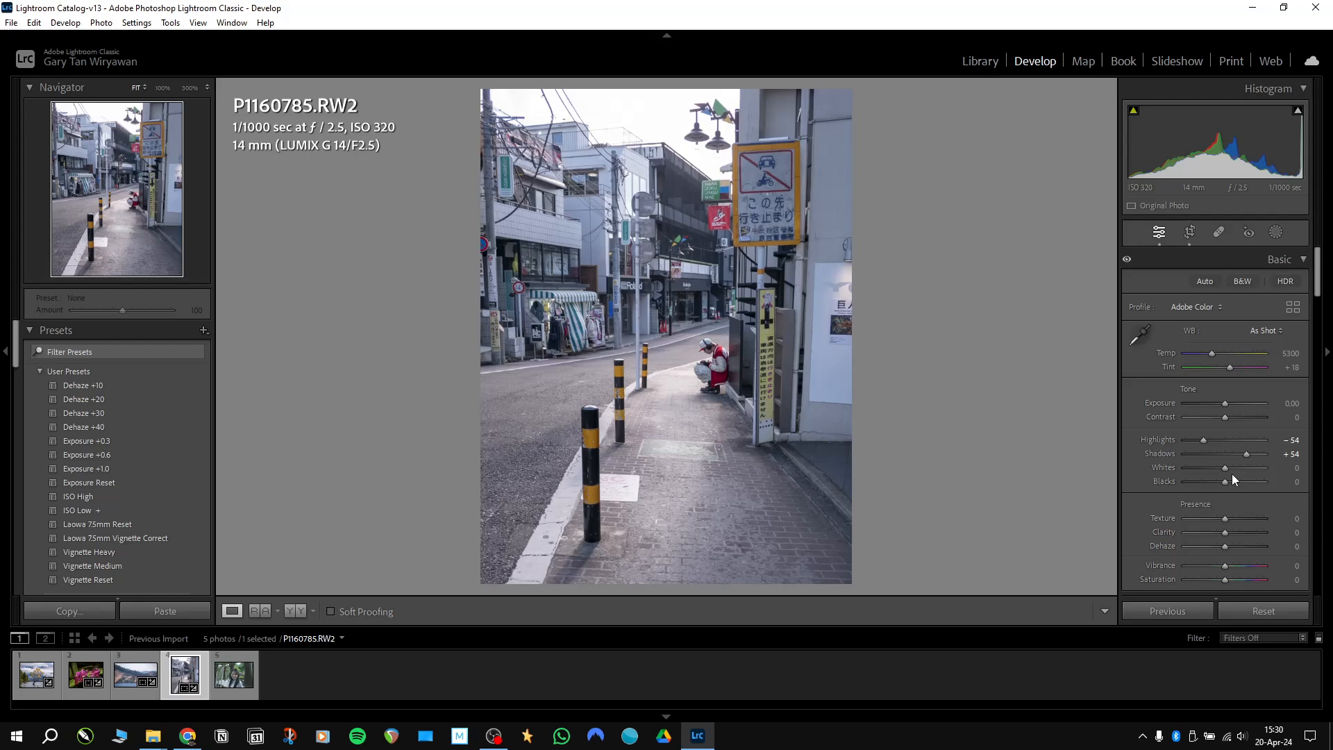
- Set the street photo's whites to +11 and blacks to -30, and add clarity +25 and dehaze +18
{"action": "left_click_drag", "start_coordinate": [1224, 467], "coordinate": [1232, 466]}
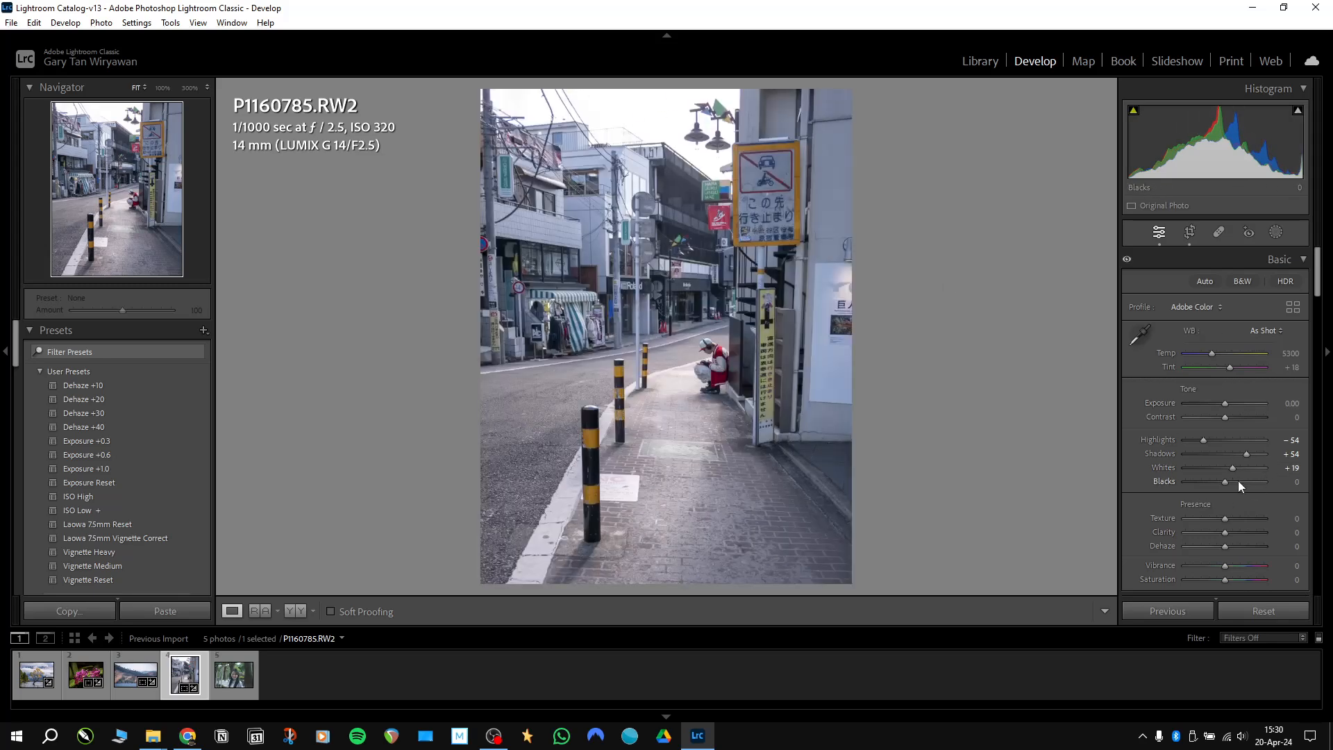
{"action": "left_click_drag", "start_coordinate": [1235, 470], "coordinate": [1232, 470]}
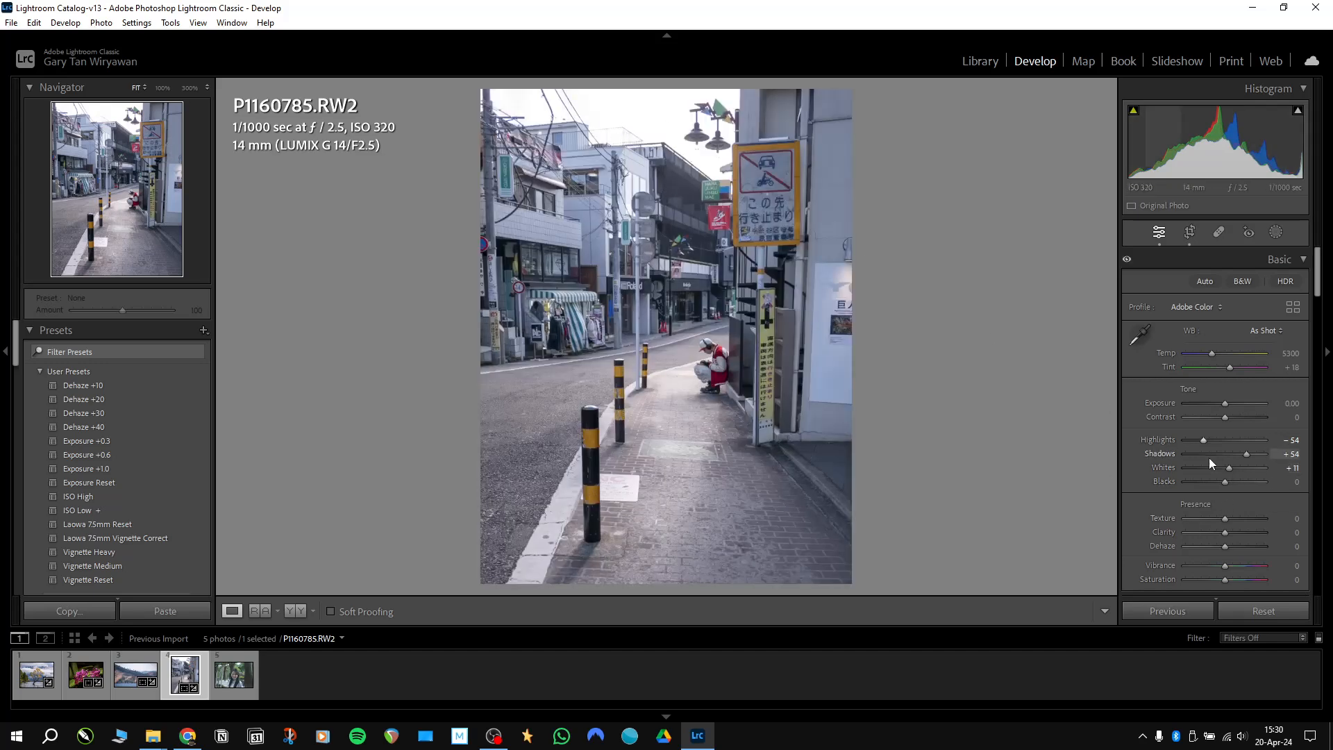
{"action": "left_click_drag", "start_coordinate": [1224, 486], "coordinate": [1212, 485]}
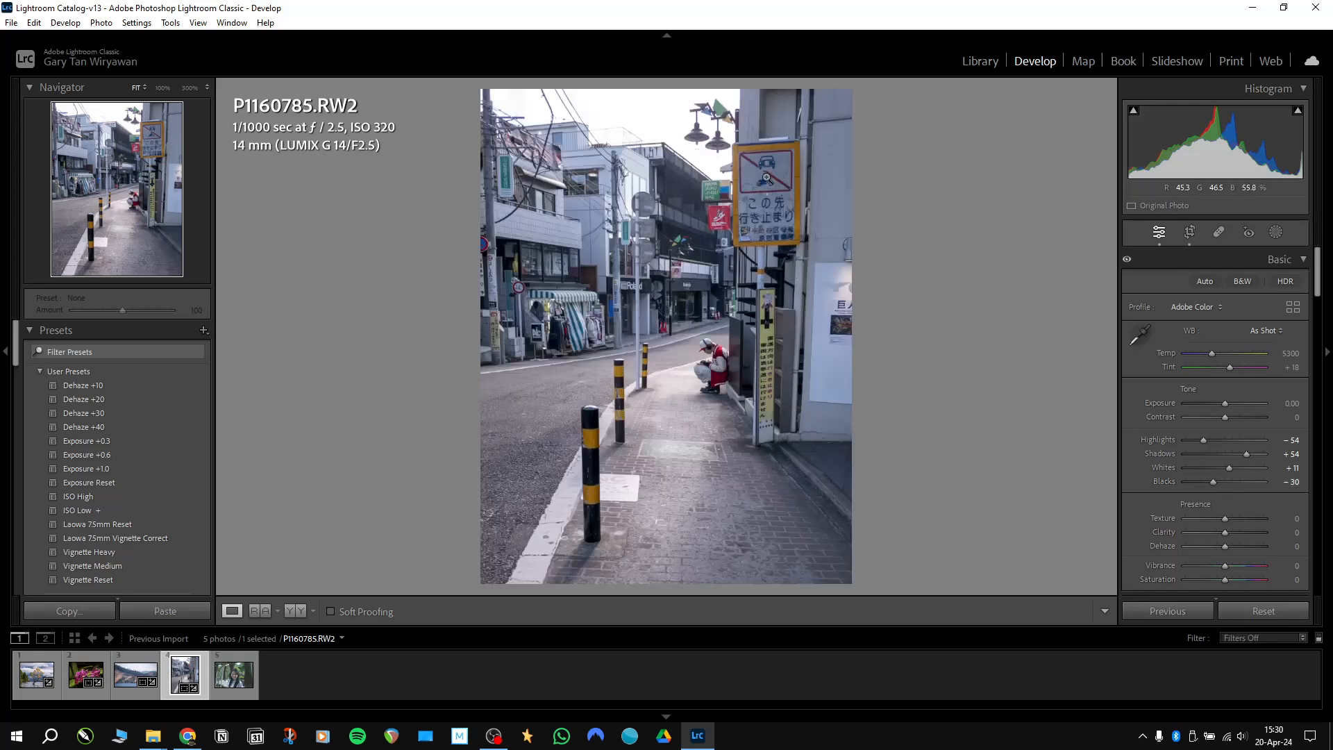
{"action": "left_click_drag", "start_coordinate": [1225, 532], "coordinate": [1234, 532]}
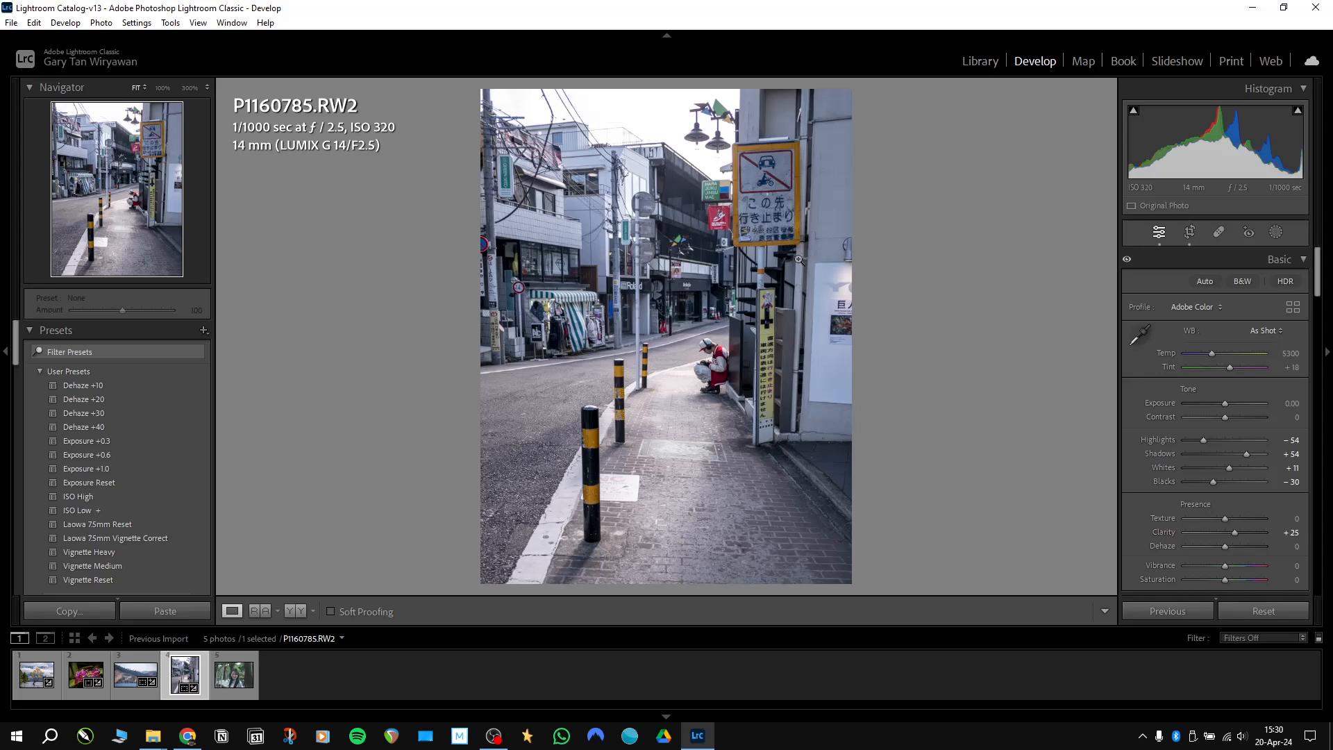
{"action": "left_click_drag", "start_coordinate": [1225, 548], "coordinate": [1232, 549]}
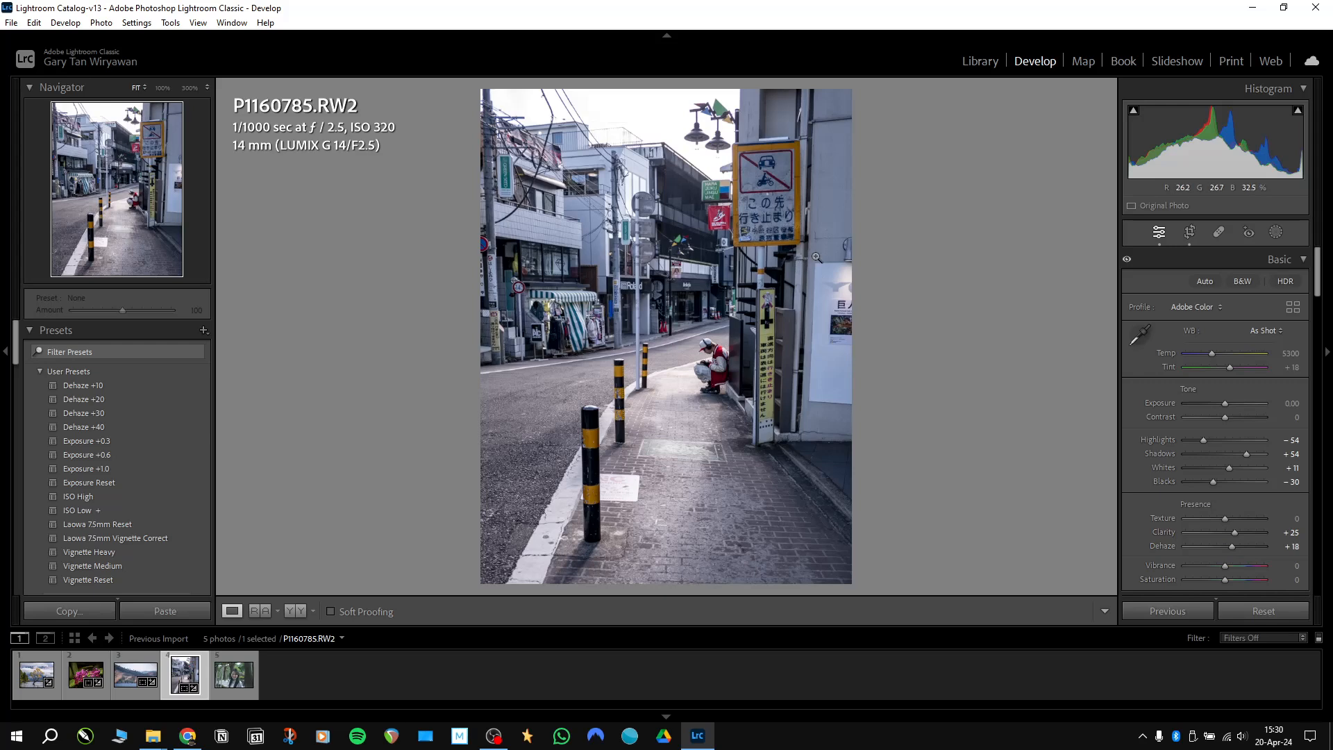
- Add a post-crop vignette to the street photo with amount -11 and feather 76
{"action": "left_click_drag", "start_coordinate": [1321, 278], "coordinate": [1321, 573]}
{"action": "left_click_drag", "start_coordinate": [1223, 440], "coordinate": [1219, 443]}
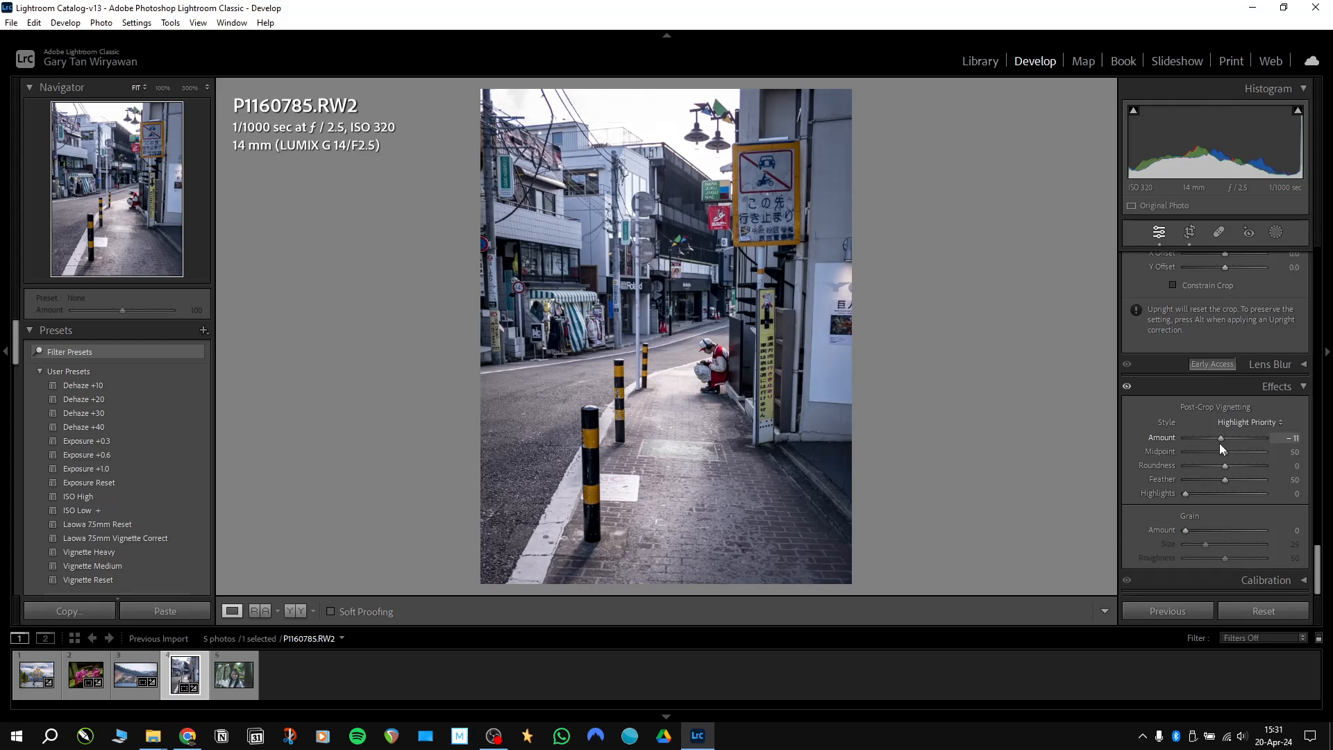
{"action": "left_click", "coordinate": [1245, 477]}
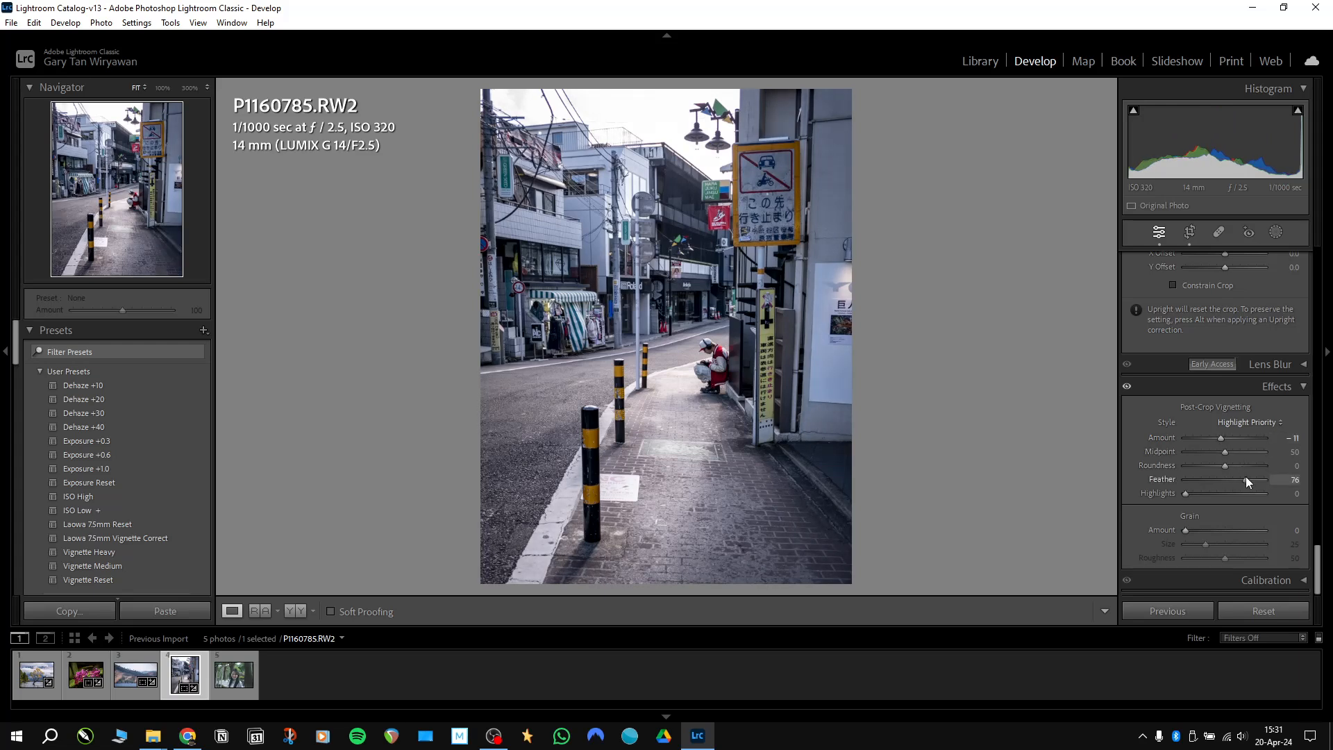
- Sharpen the street photo with detail 71 and masking 71, using the mask preview
{"action": "left_click_drag", "start_coordinate": [1317, 554], "coordinate": [1311, 424]}
{"action": "left_click_drag", "start_coordinate": [1239, 469], "coordinate": [1236, 470]}
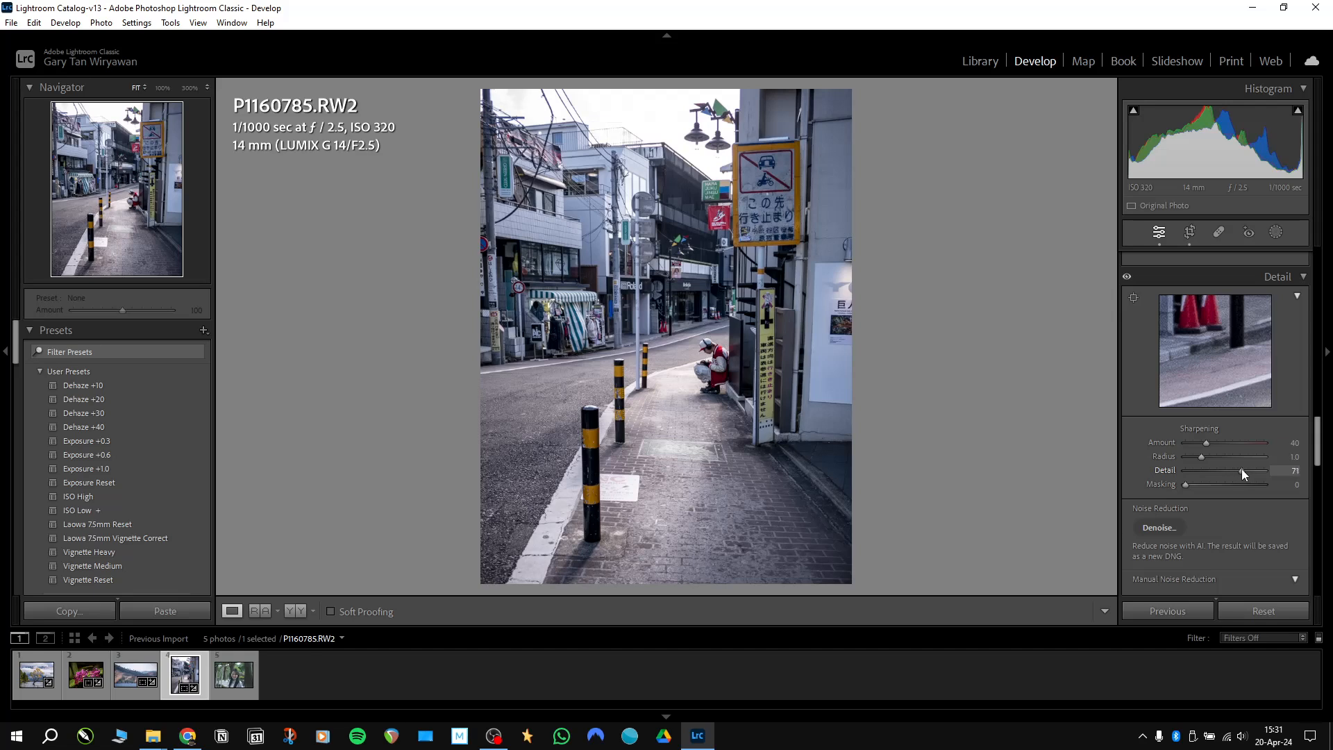
{"action": "left_click", "coordinate": [1187, 484], "text": "alt"}
{"action": "left_click_drag", "start_coordinate": [1189, 483], "coordinate": [1240, 490]}
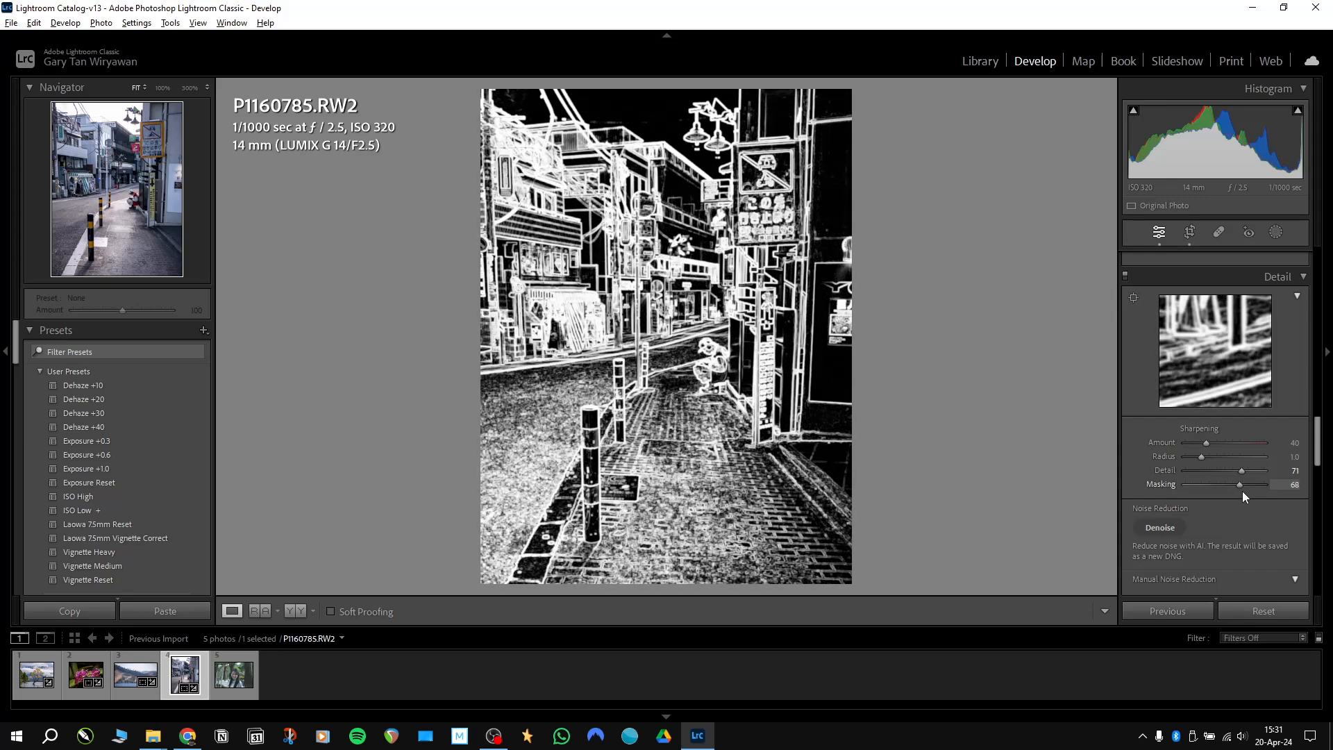
{"action": "left_click_drag", "start_coordinate": [1243, 490], "coordinate": [1244, 491]}
- Reduce noise in the street photo with manual luminance 26 and luminance detail 72, checking the buildings at 100%
{"action": "left_click_drag", "start_coordinate": [1321, 434], "coordinate": [1322, 468]}
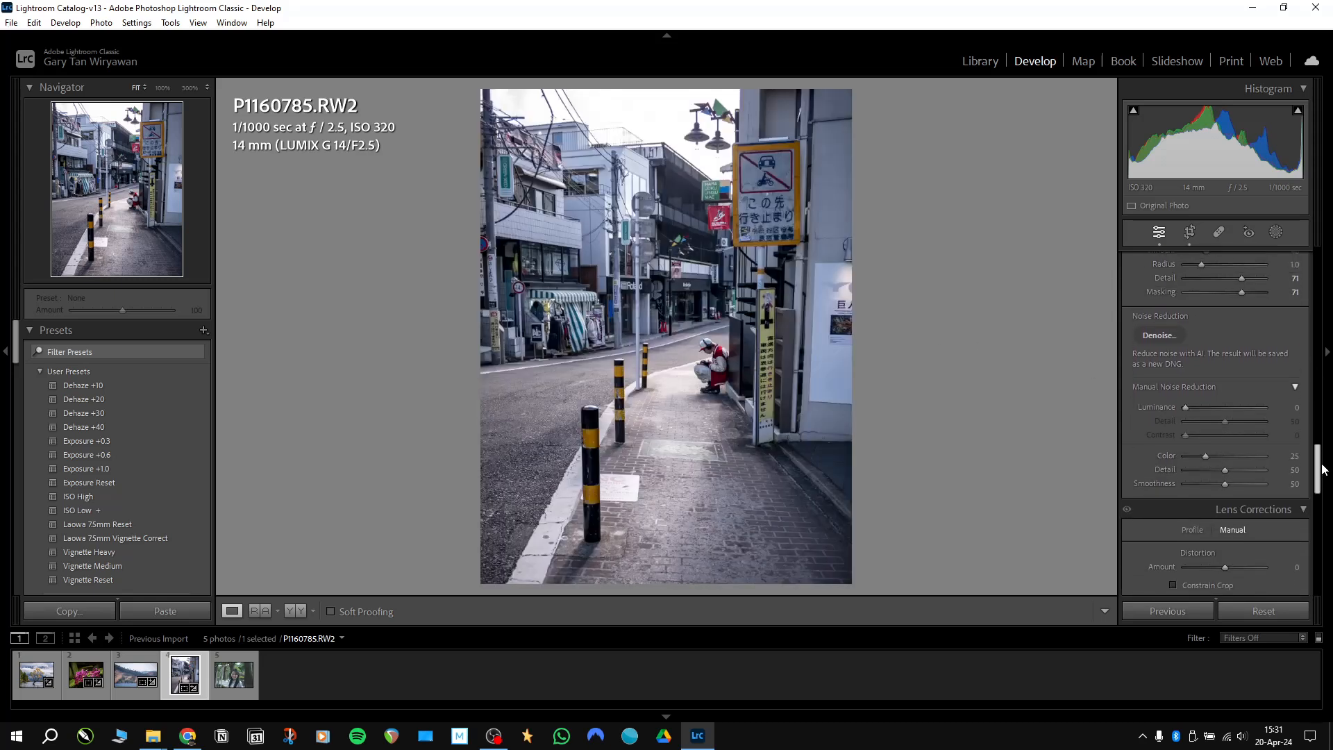
{"action": "left_click", "coordinate": [1204, 409]}
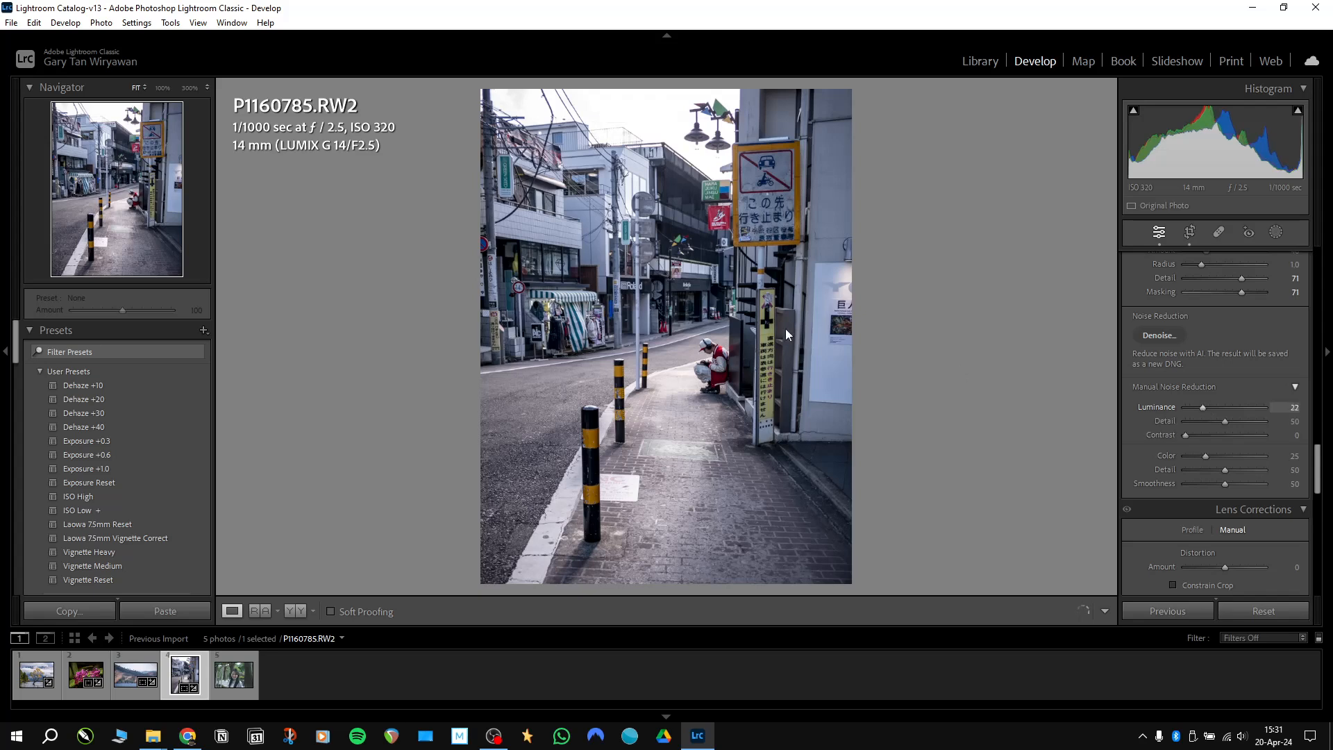
{"action": "left_click", "coordinate": [680, 232]}
{"action": "left_click", "coordinate": [684, 235]}
{"action": "left_click", "coordinate": [687, 236]}
{"action": "scroll", "coordinate": [689, 238], "scroll_direction": "up", "scroll_amount": 5}
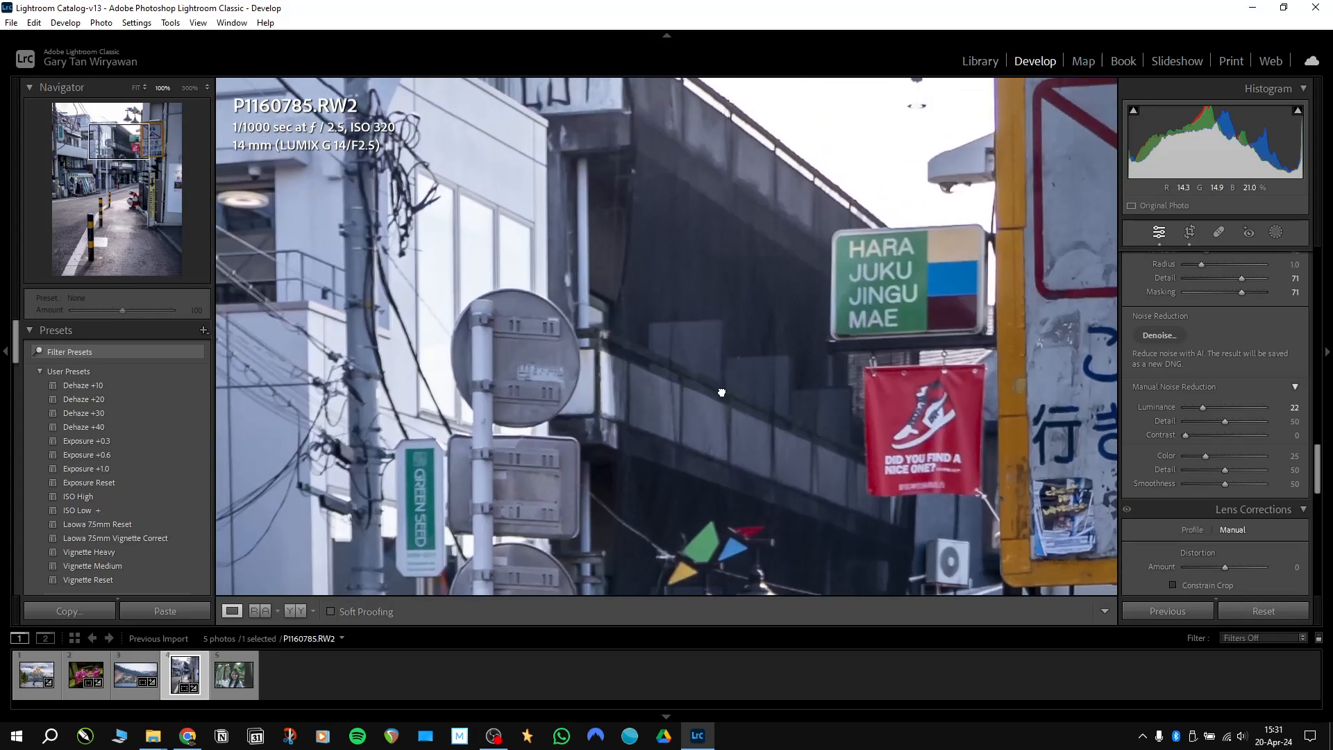
{"action": "left_click_drag", "start_coordinate": [695, 253], "coordinate": [727, 338]}
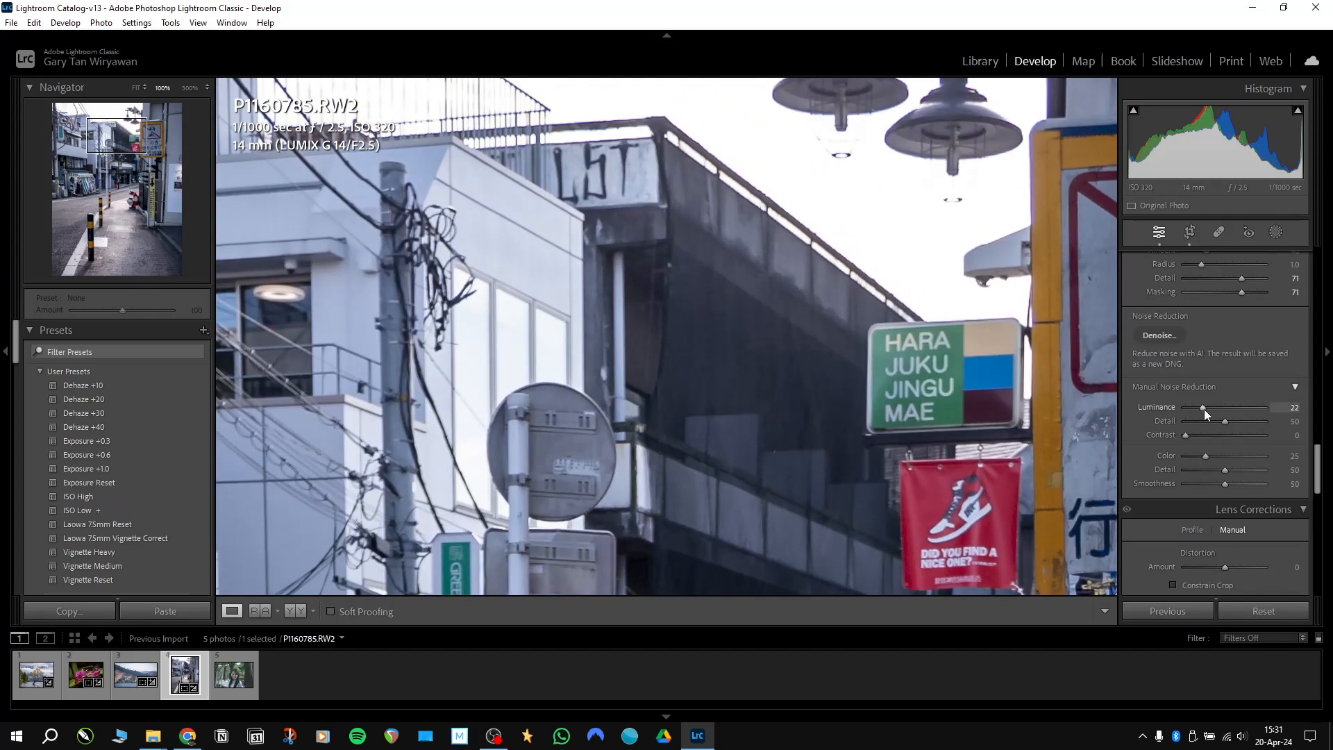
{"action": "left_click_drag", "start_coordinate": [1200, 408], "coordinate": [1209, 410]}
{"action": "left_click", "coordinate": [736, 238]}
- Compare the street photo before and after editing side by side, examining the crouching person and surroundings at 100%
{"action": "key", "text": "y"}
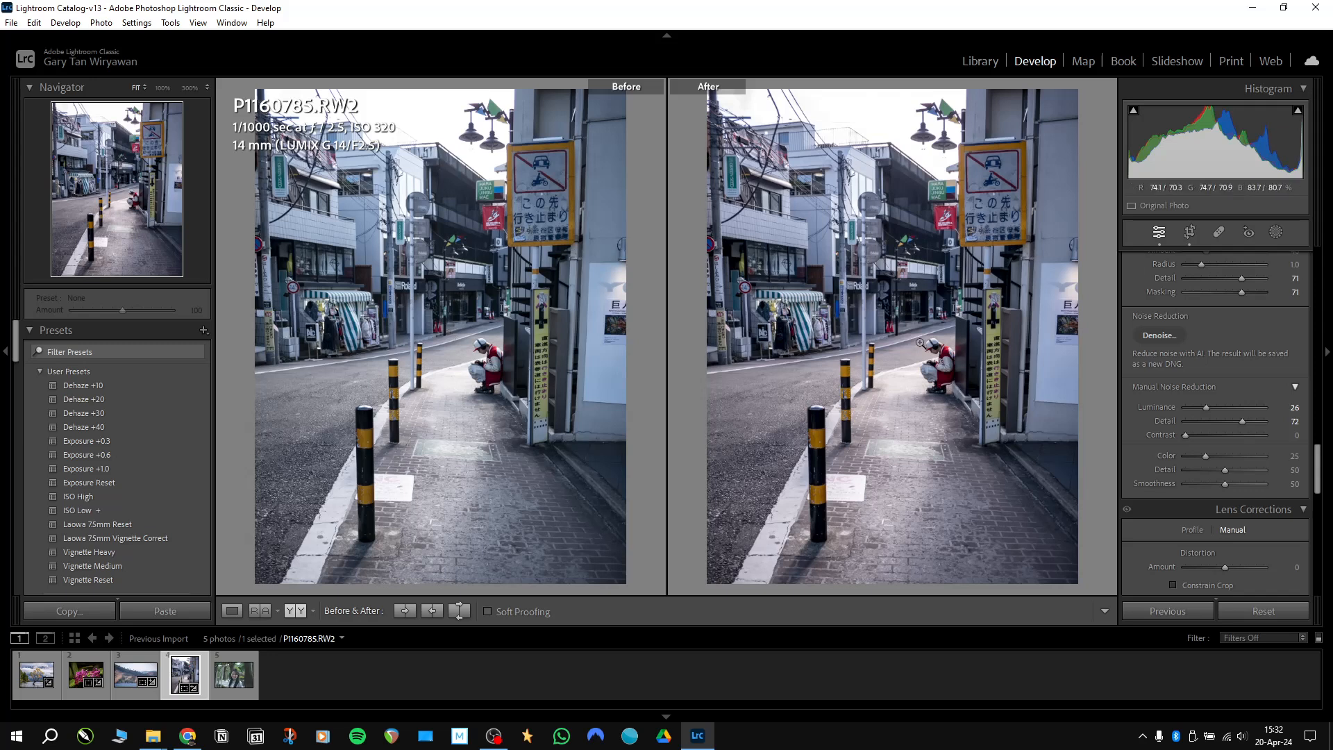
{"action": "left_click", "coordinate": [920, 342]}
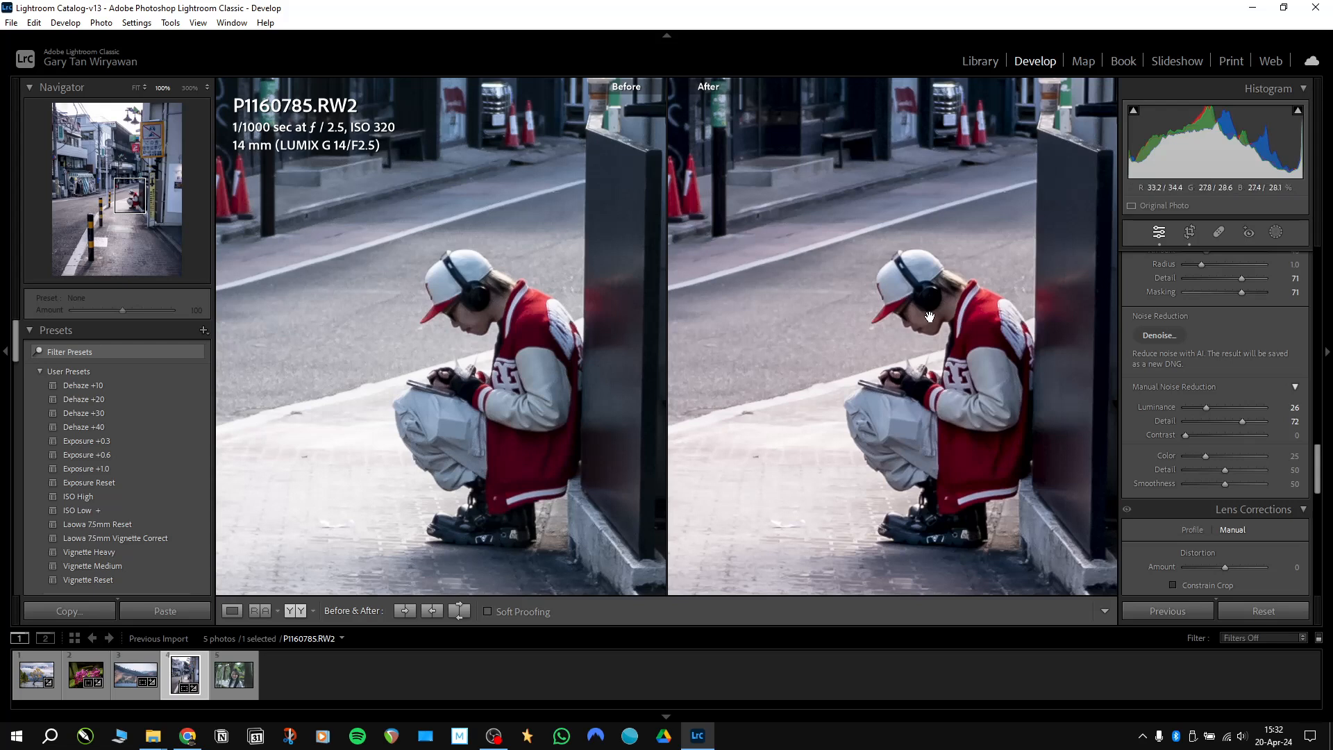
{"action": "left_click_drag", "start_coordinate": [724, 227], "coordinate": [817, 279]}
{"action": "left_click_drag", "start_coordinate": [899, 277], "coordinate": [996, 483]}
{"action": "left_click_drag", "start_coordinate": [901, 240], "coordinate": [931, 567]}
{"action": "left_click_drag", "start_coordinate": [896, 205], "coordinate": [972, 393]}
{"action": "left_click", "coordinate": [962, 323]}
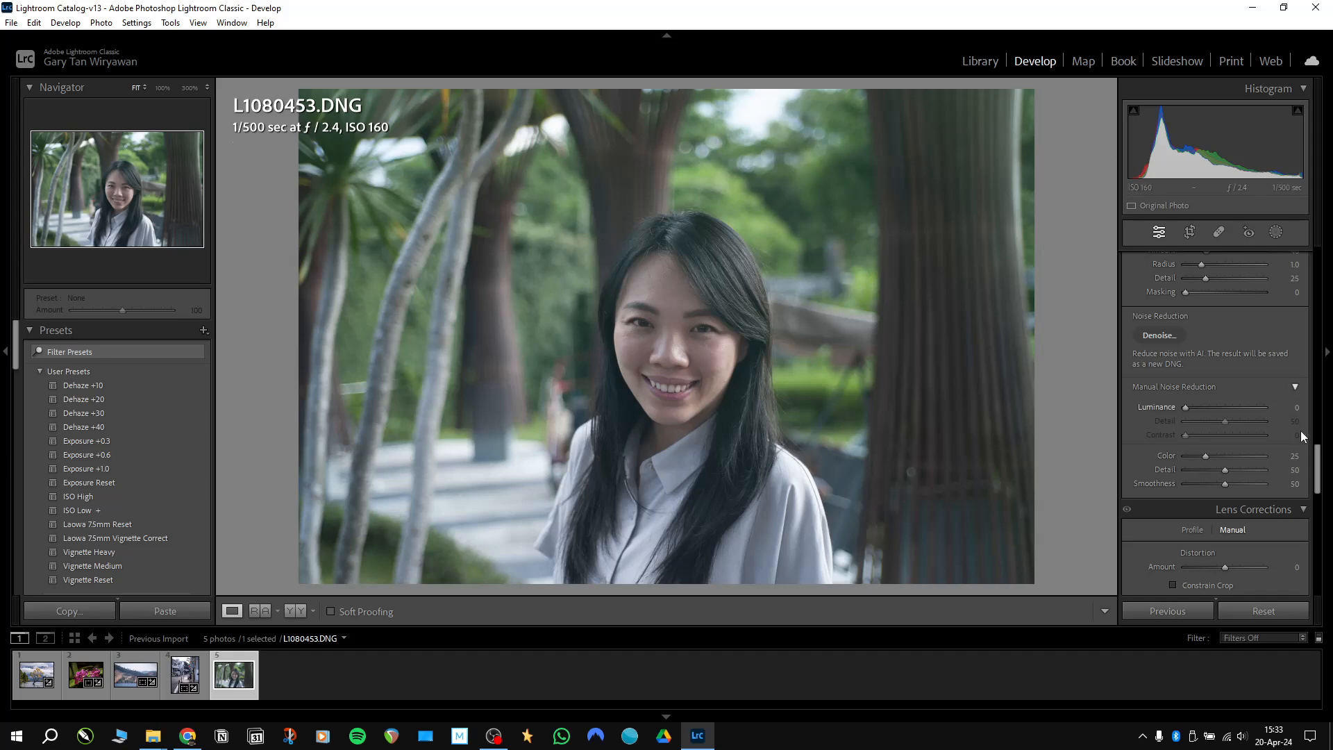
- Crop the portrait photo tighter around the woman at the original aspect ratio, repositioning her within the frame
{"action": "left_click_drag", "start_coordinate": [1314, 455], "coordinate": [1301, 206]}
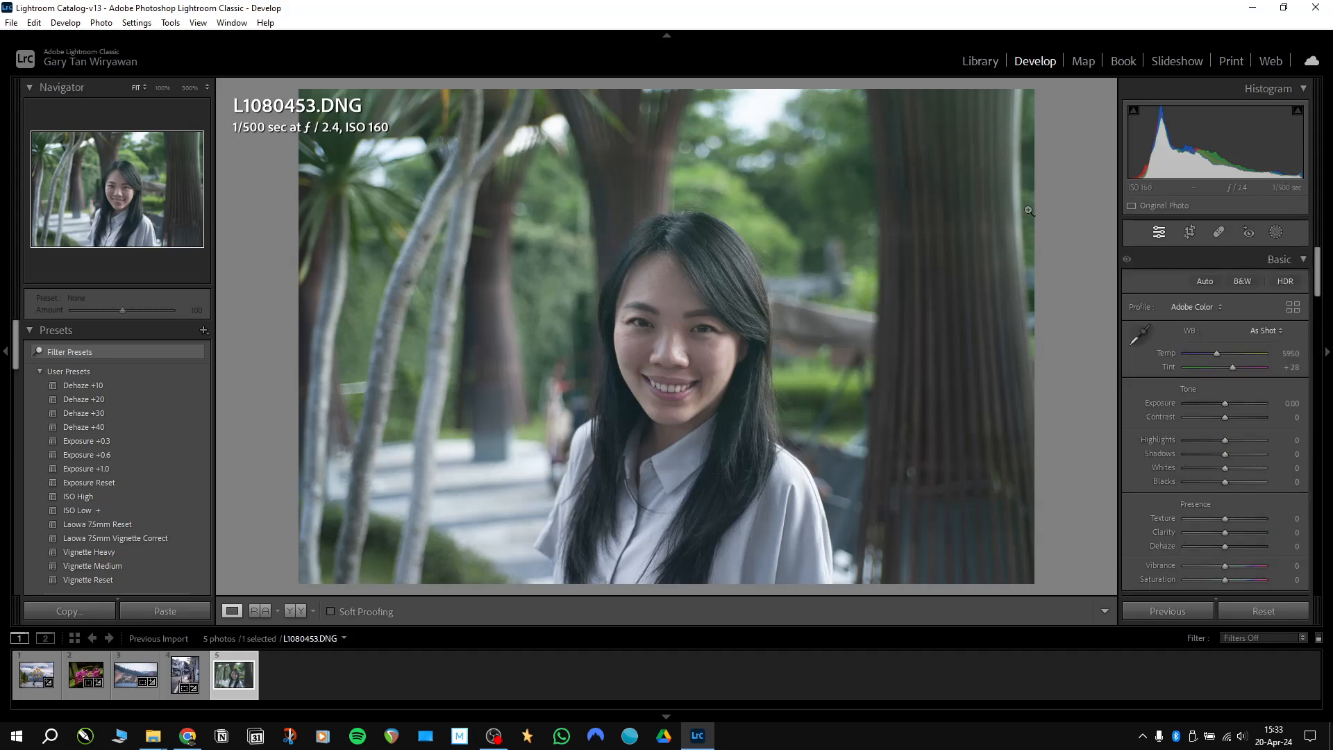
{"action": "left_click", "coordinate": [1191, 235]}
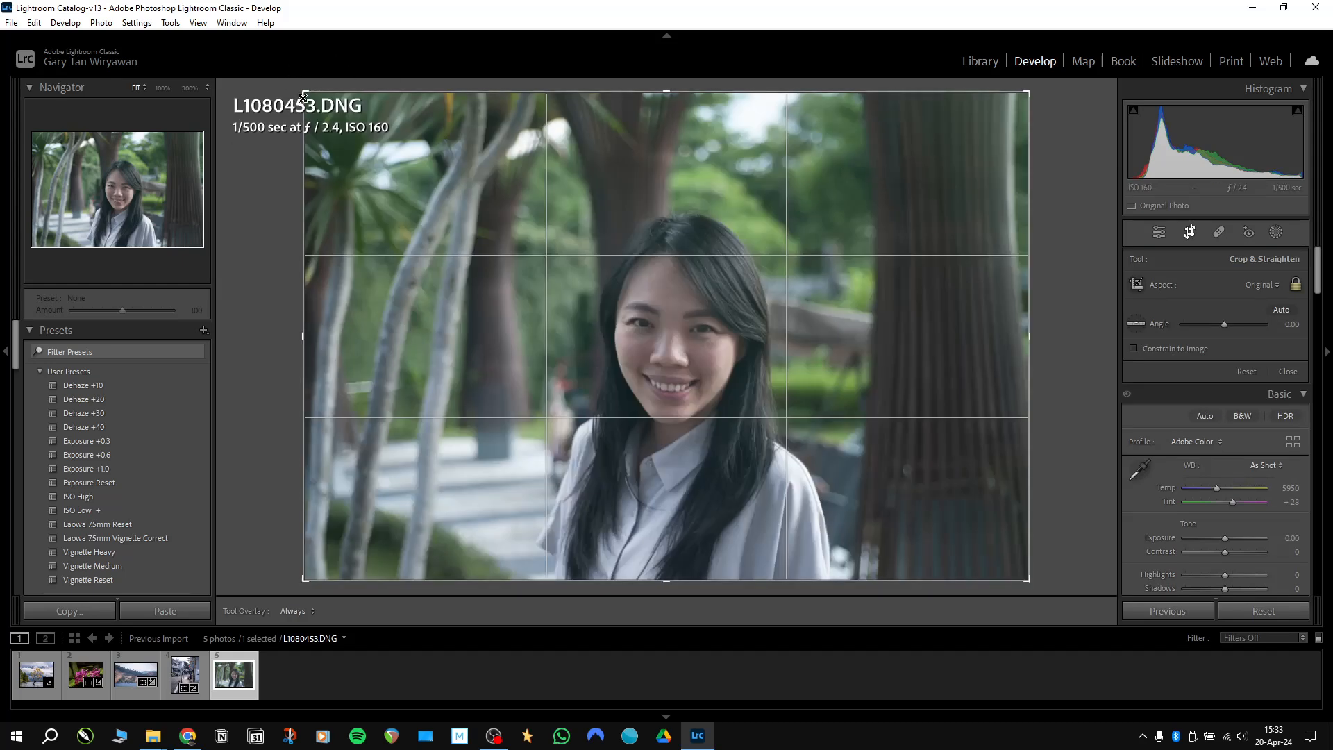
{"action": "left_click_drag", "start_coordinate": [305, 101], "coordinate": [390, 149]}
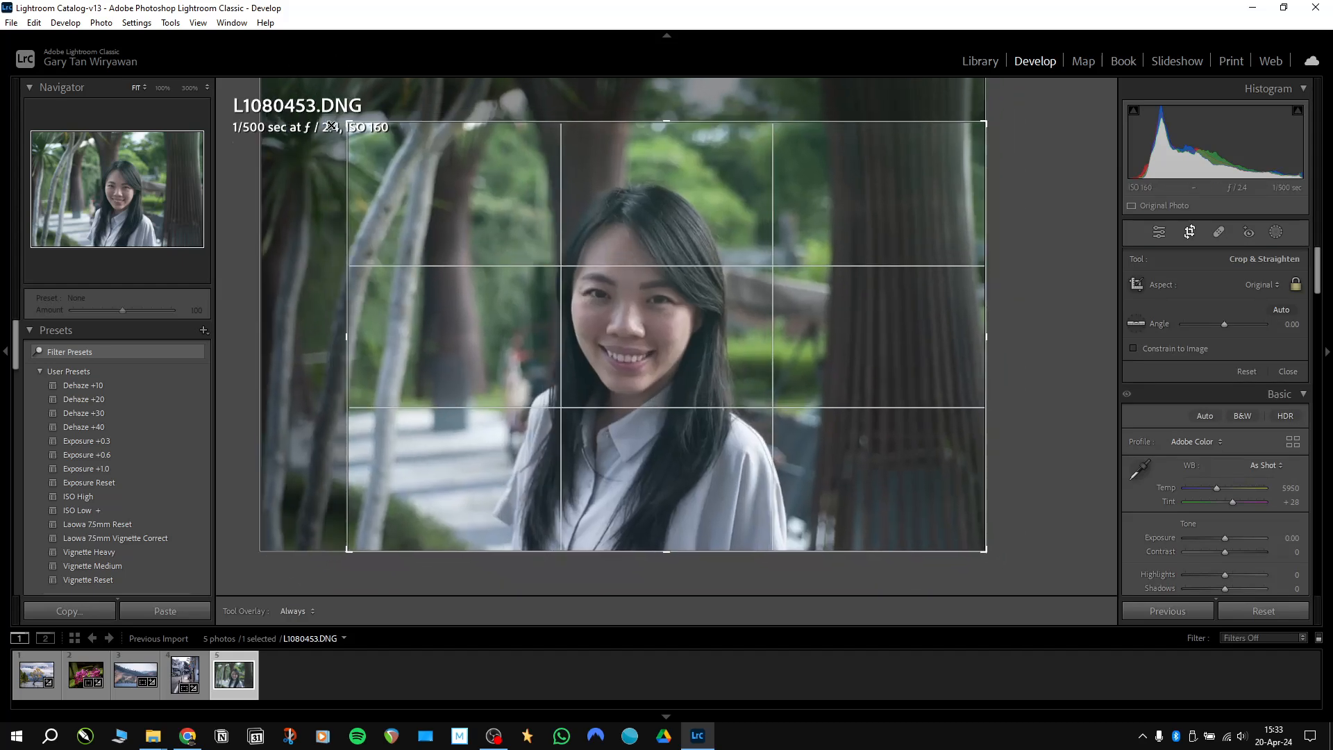
{"action": "left_click_drag", "start_coordinate": [544, 221], "coordinate": [569, 223]}
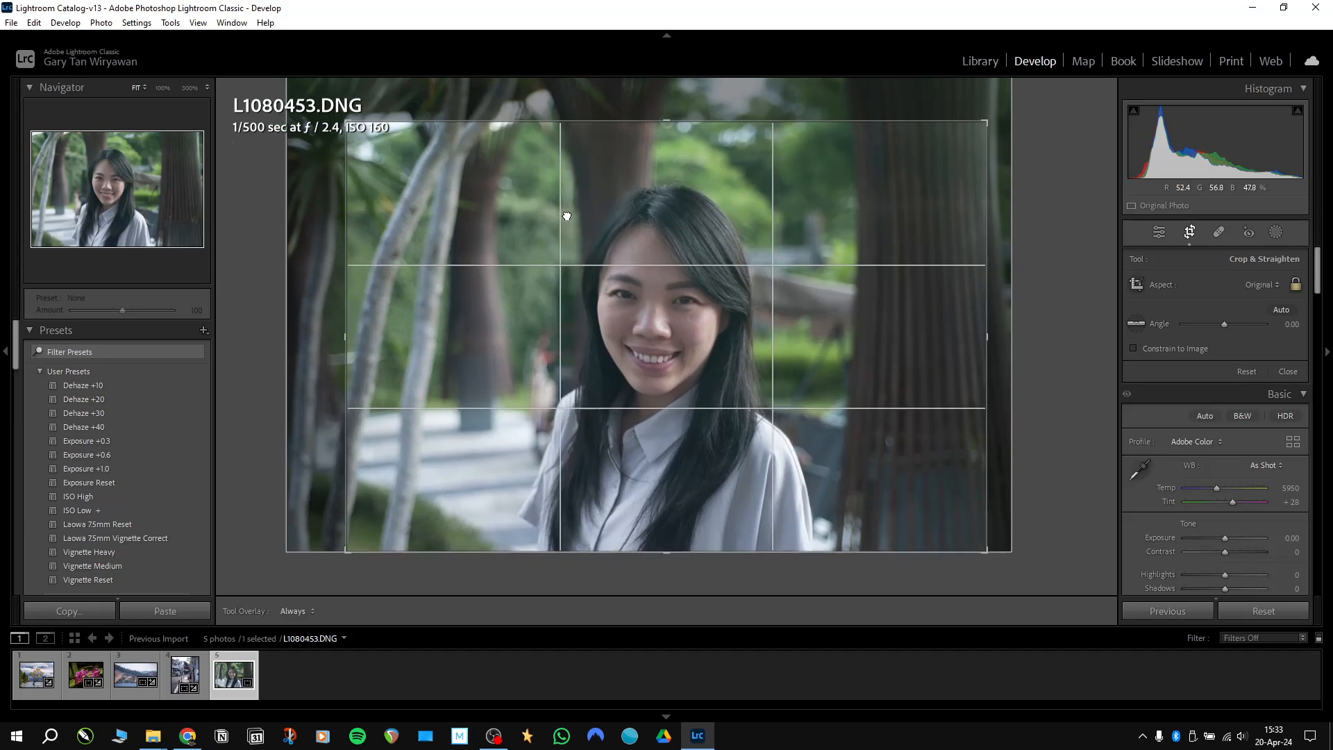
{"action": "key", "text": "Return"}
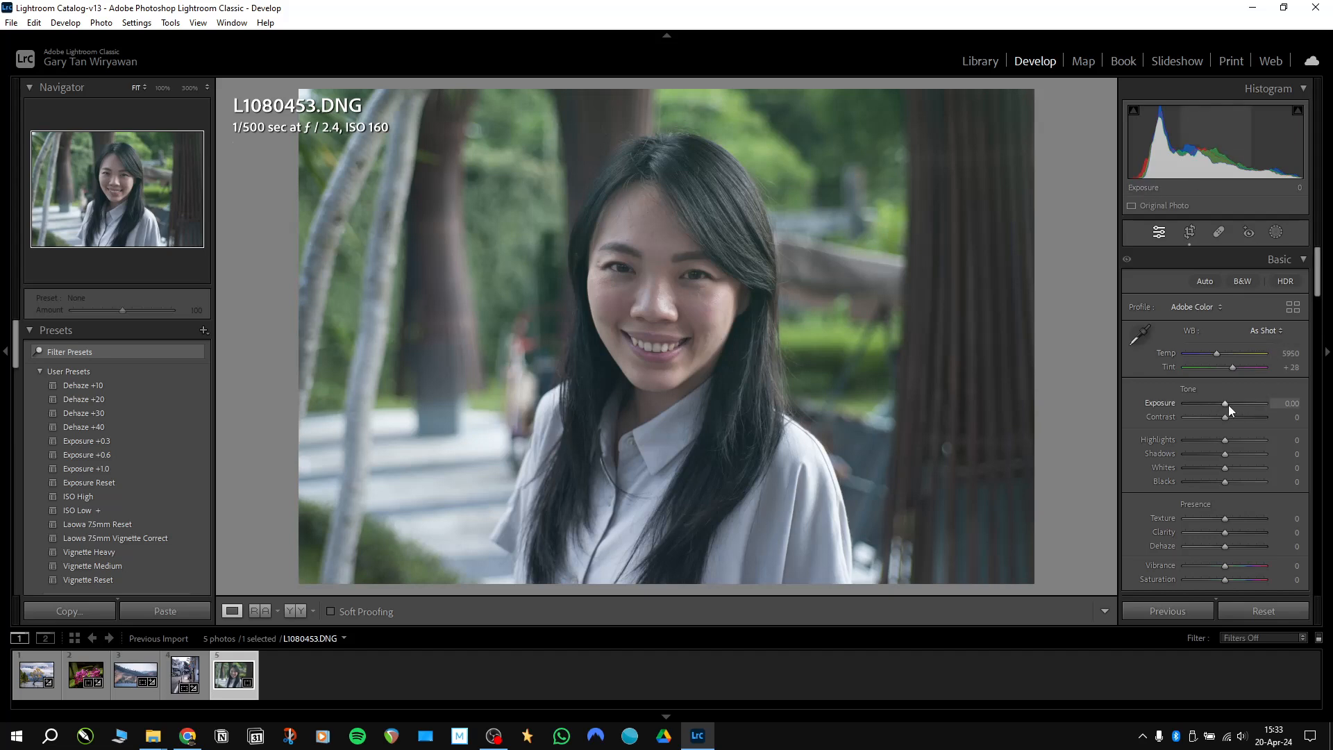
- Set the portrait's exposure to +0.53, shadows to +37 and highlights to -56
{"action": "left_click_drag", "start_coordinate": [1226, 403], "coordinate": [1230, 403]}
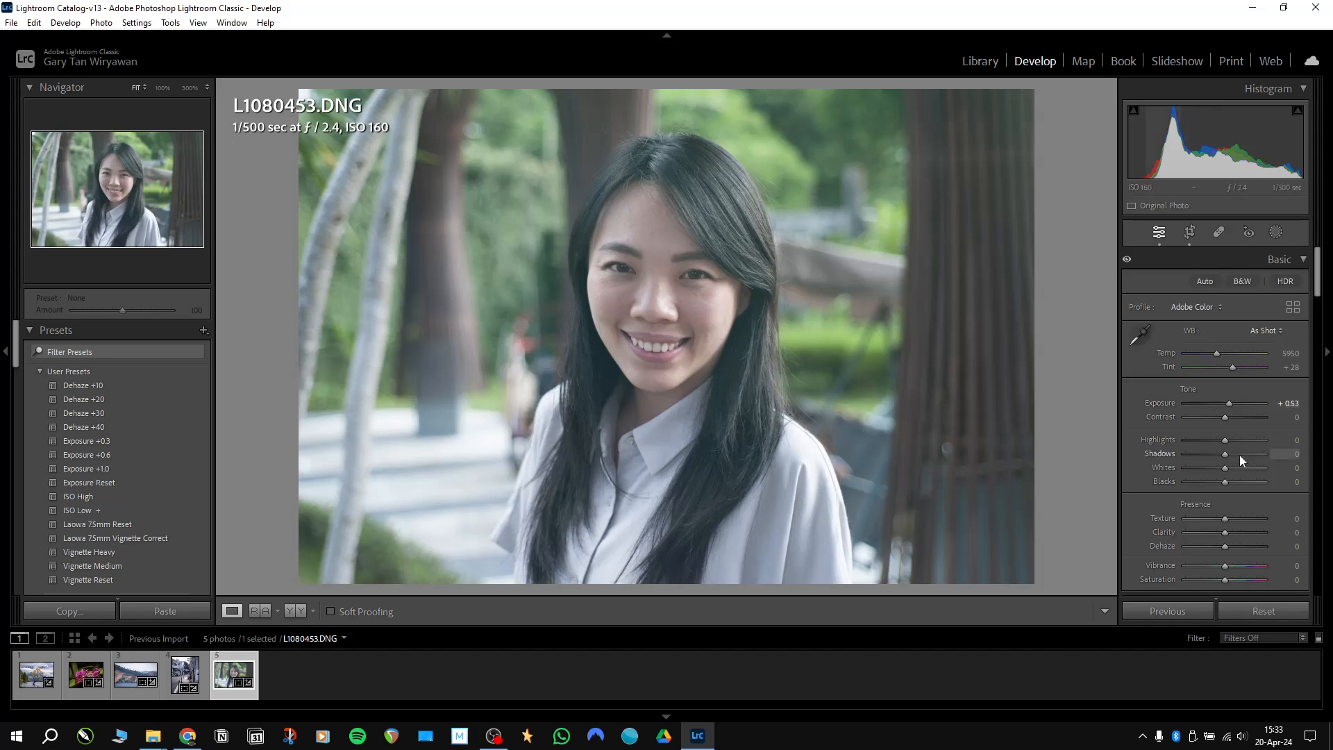
{"action": "left_click_drag", "start_coordinate": [1239, 453], "coordinate": [1201, 453]}
{"action": "key", "text": "ctrl+z"}
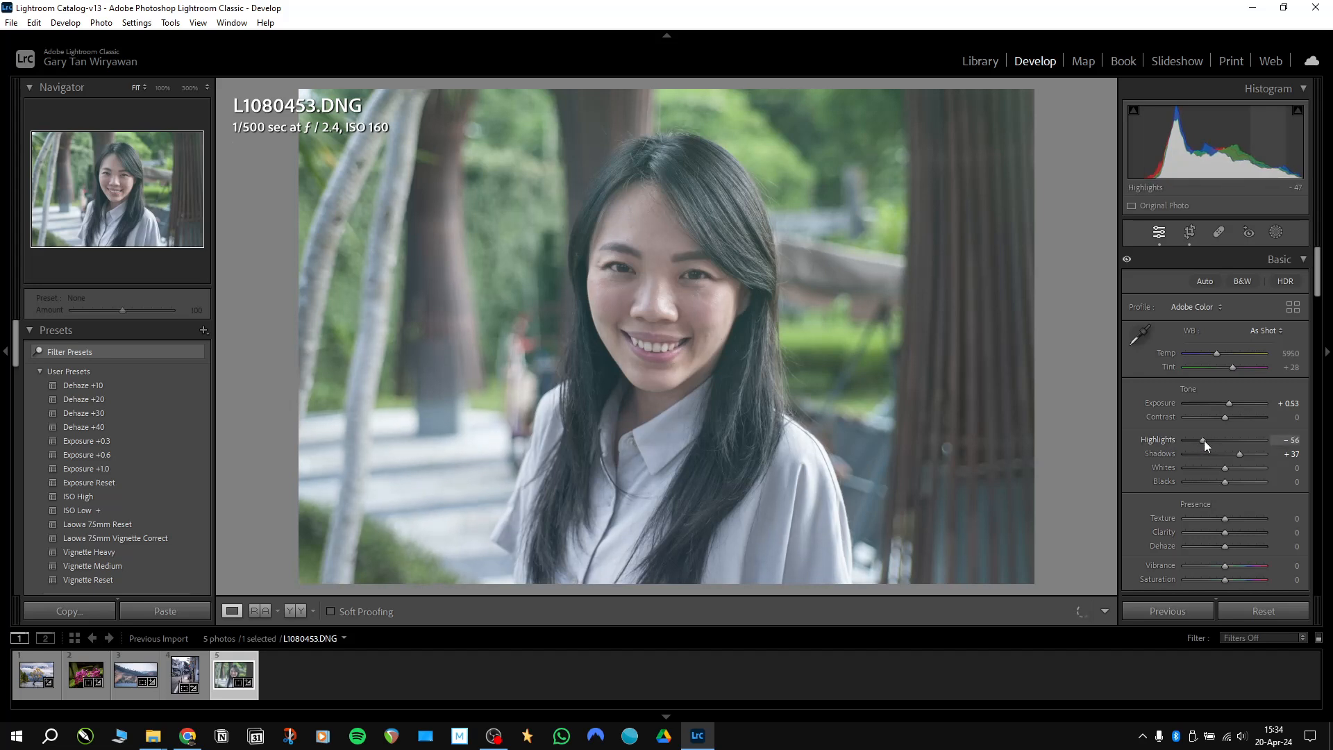
- Set the portrait's whites to +26 and blacks to -42, previewing the clipping
{"action": "key", "text": "alt"}
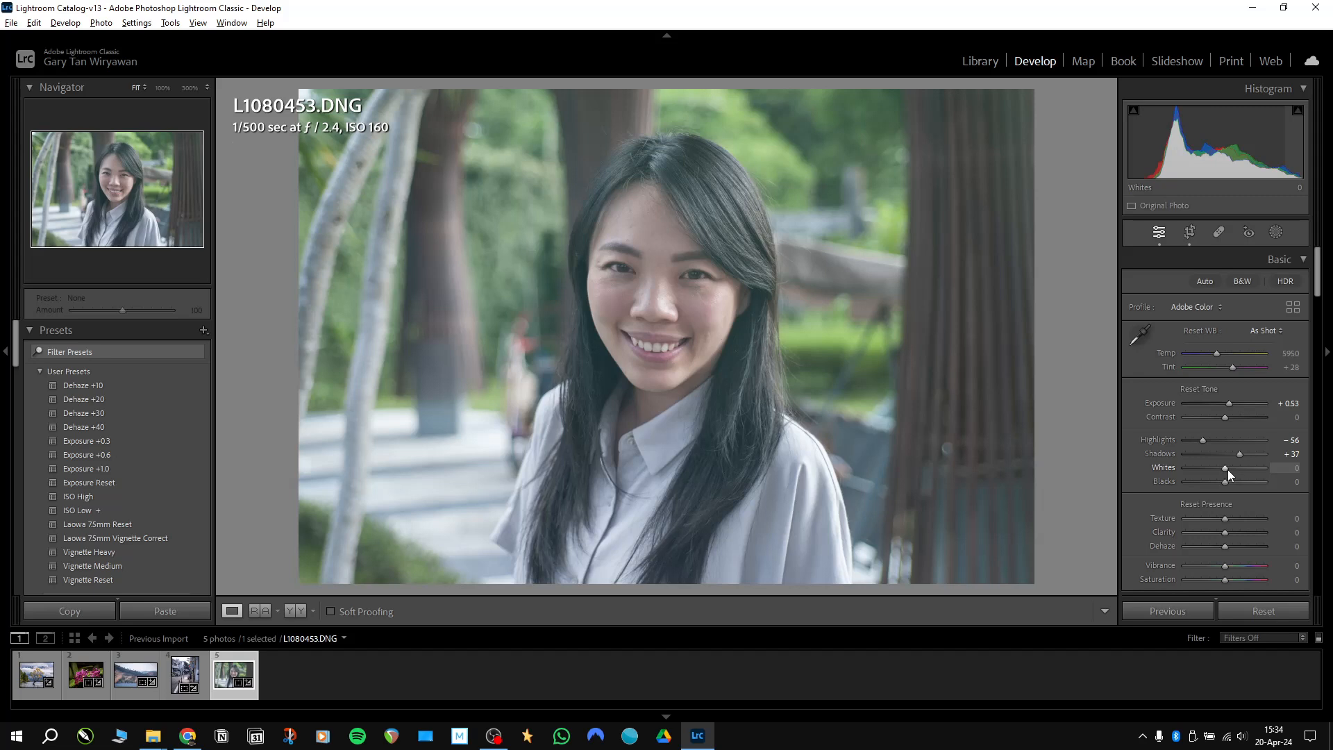
{"action": "left_click_drag", "start_coordinate": [1227, 469], "coordinate": [1238, 469]}
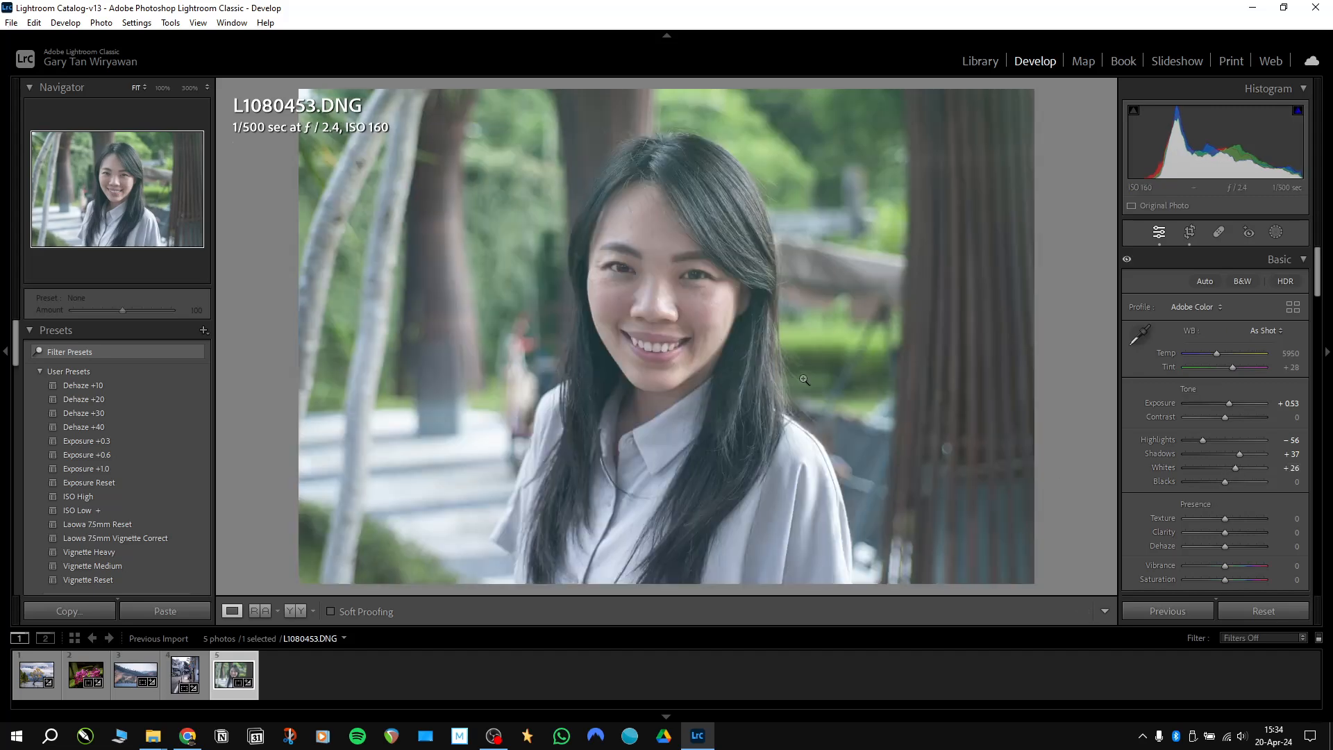
{"action": "key", "text": "alt"}
{"action": "left_click_drag", "start_coordinate": [1224, 484], "coordinate": [1208, 486]}
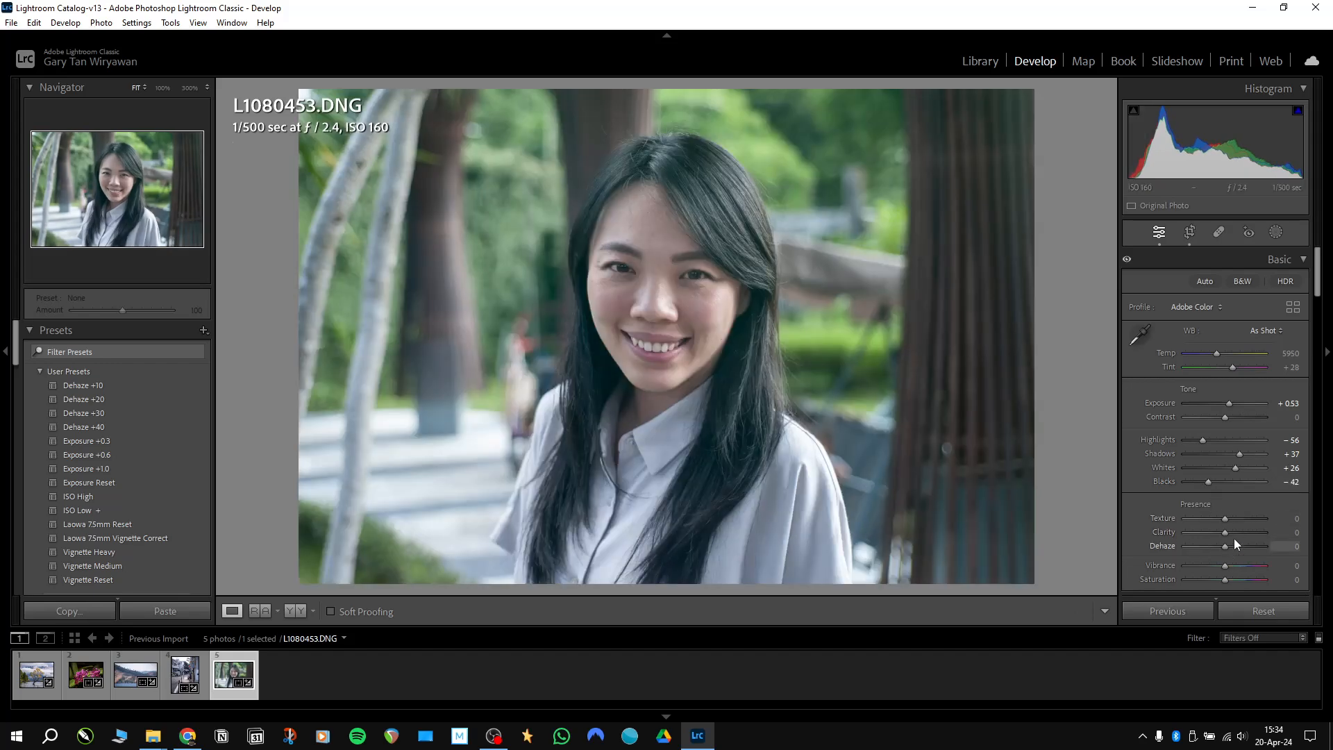
- Set the portrait's clarity to +21 and dehaze to +19, and lower the saturation slightly
{"action": "left_click", "coordinate": [1235, 533]}
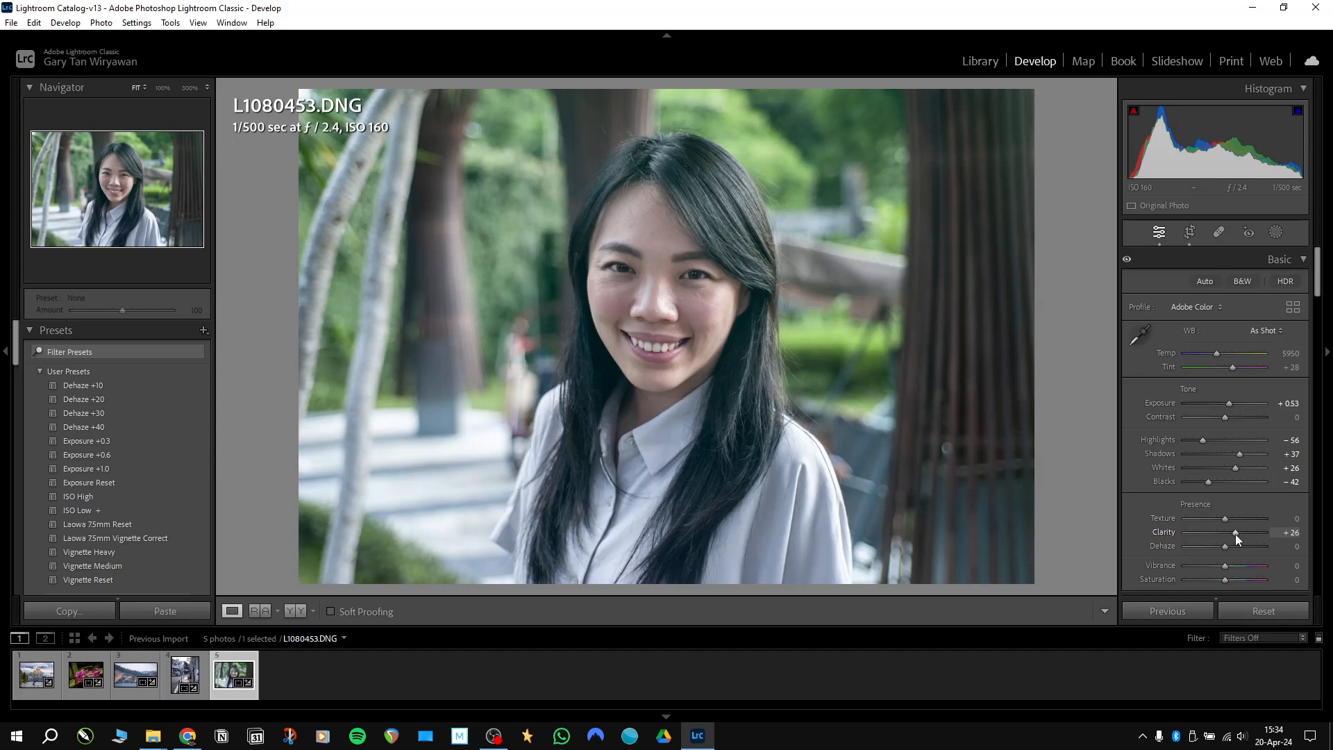
{"action": "left_click_drag", "start_coordinate": [1236, 536], "coordinate": [1231, 533]}
{"action": "left_click_drag", "start_coordinate": [1228, 544], "coordinate": [1235, 547]}
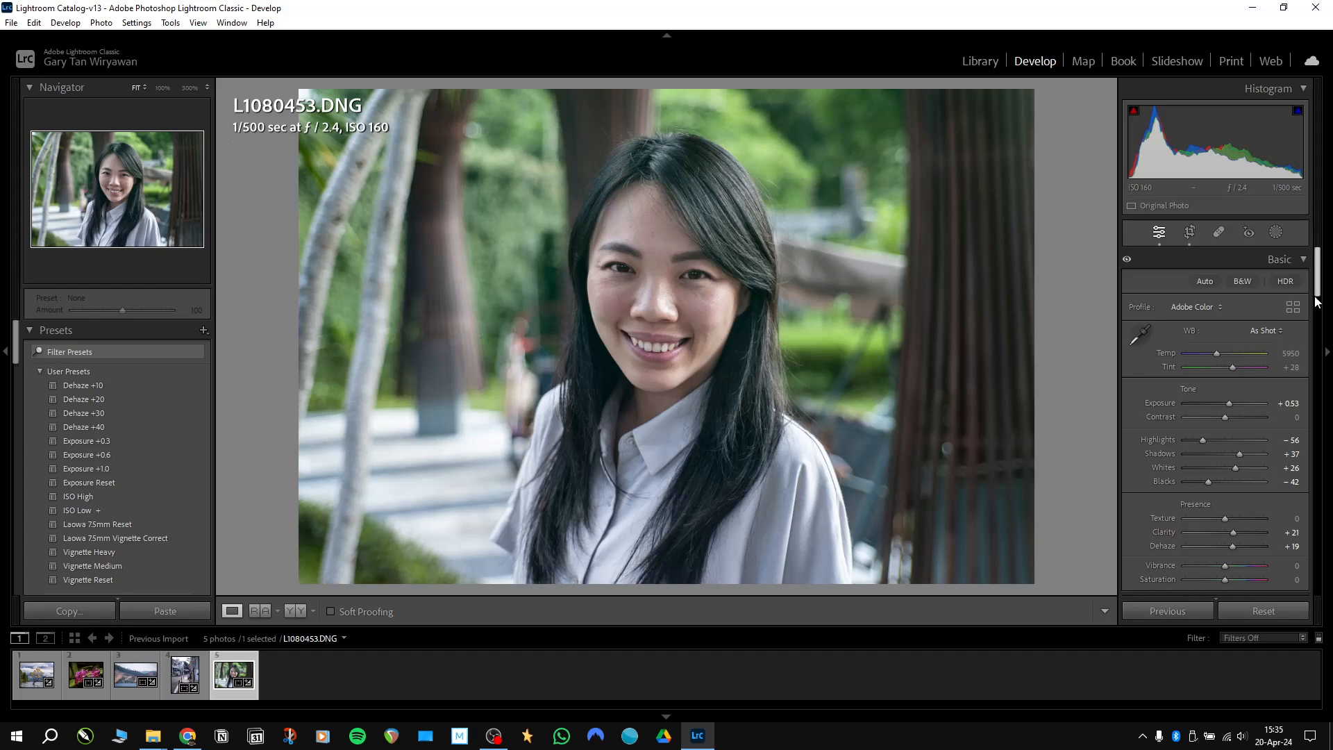
{"action": "left_click_drag", "start_coordinate": [1317, 291], "coordinate": [1318, 304]}
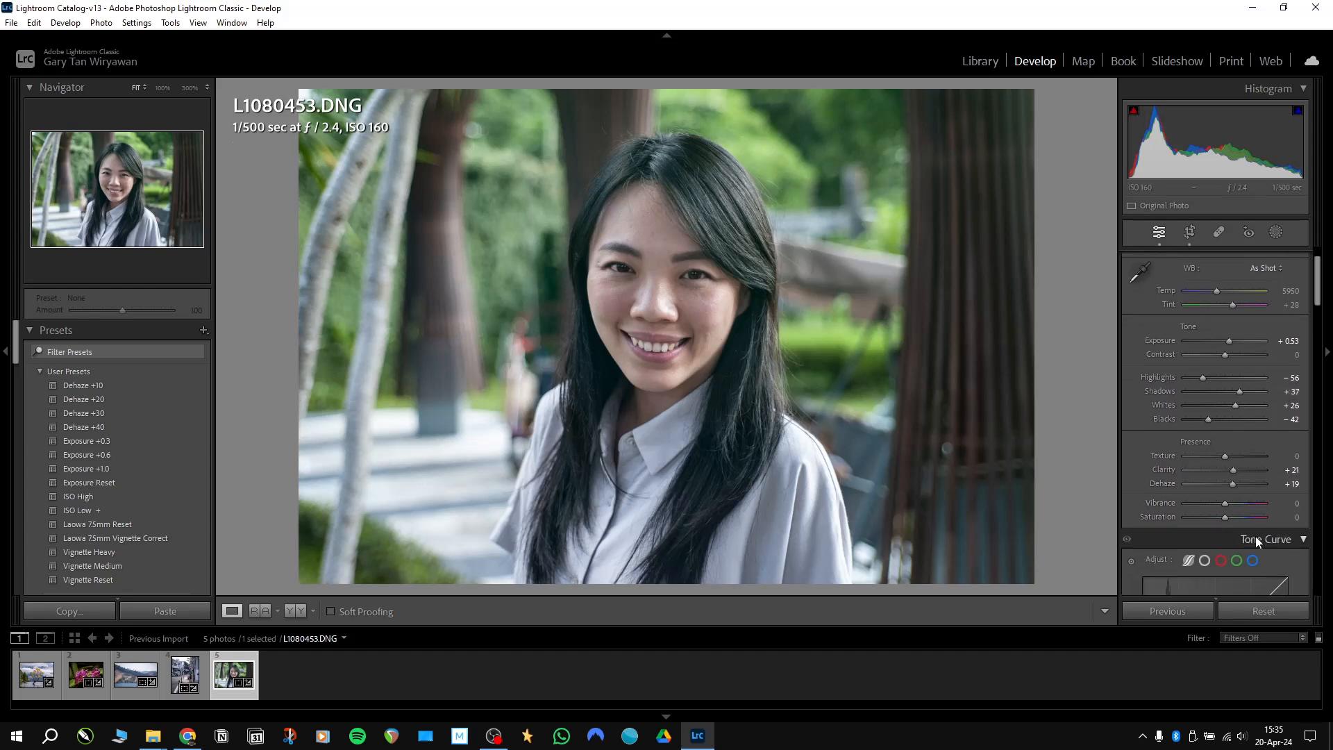
{"action": "left_click_drag", "start_coordinate": [1224, 519], "coordinate": [1222, 519]}
- Darken the portrait's edges with a post-crop vignette, using amount -14 and midpoint 29
{"action": "left_click_drag", "start_coordinate": [1319, 295], "coordinate": [1324, 575]}
{"action": "left_click_drag", "start_coordinate": [1224, 490], "coordinate": [1211, 505]}
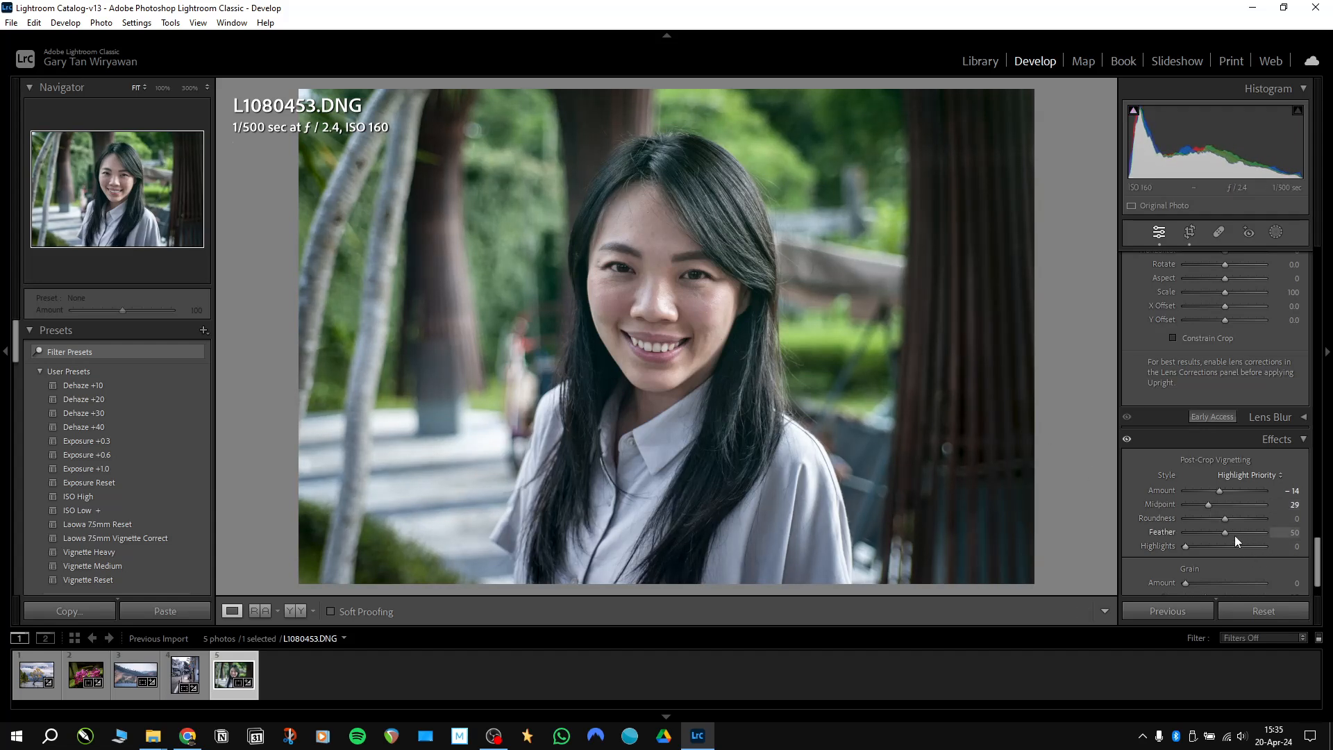
- Sharpen the portrait with detail 61 and masking 75, checking the woman's face at 100%
{"action": "left_click_drag", "start_coordinate": [1224, 533], "coordinate": [1235, 452]}
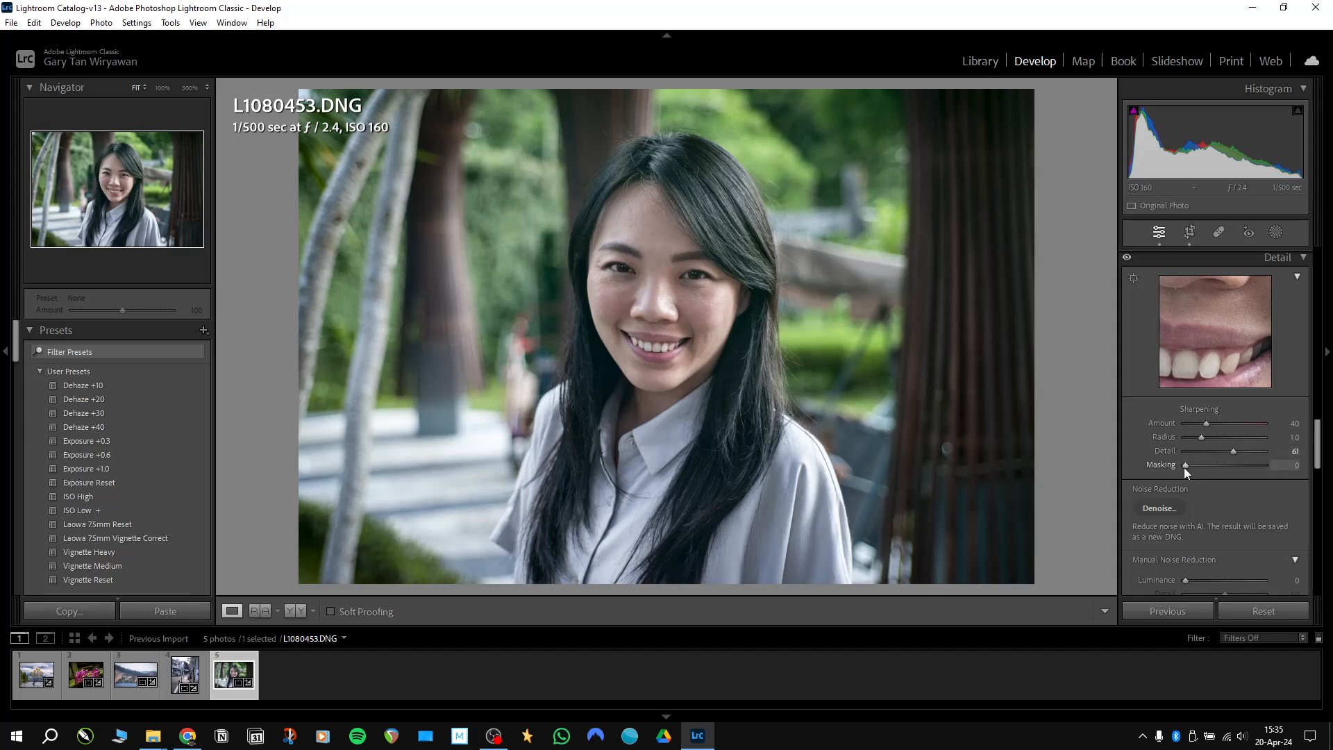
{"action": "left_click_drag", "start_coordinate": [1184, 464], "coordinate": [1243, 469]}
{"action": "scroll", "coordinate": [1249, 430], "scroll_direction": "down", "scroll_amount": 2}
{"action": "left_click", "coordinate": [646, 269]}
{"action": "left_click_drag", "start_coordinate": [646, 270], "coordinate": [794, 311]}
{"action": "scroll", "coordinate": [1320, 448], "scroll_direction": "down", "scroll_amount": 1}
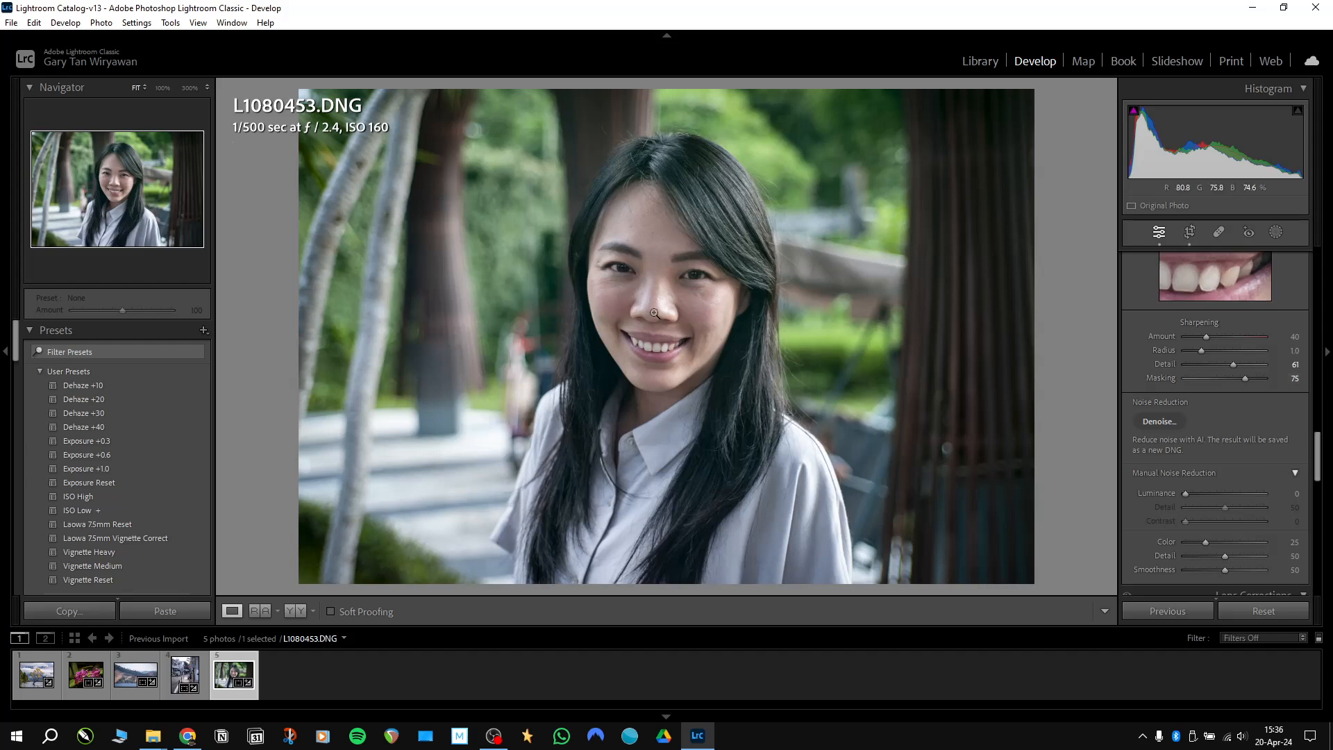
{"action": "left_click", "coordinate": [690, 298]}
{"action": "left_click", "coordinate": [768, 322]}
{"action": "scroll", "coordinate": [1319, 449], "scroll_direction": "down", "scroll_amount": 3}
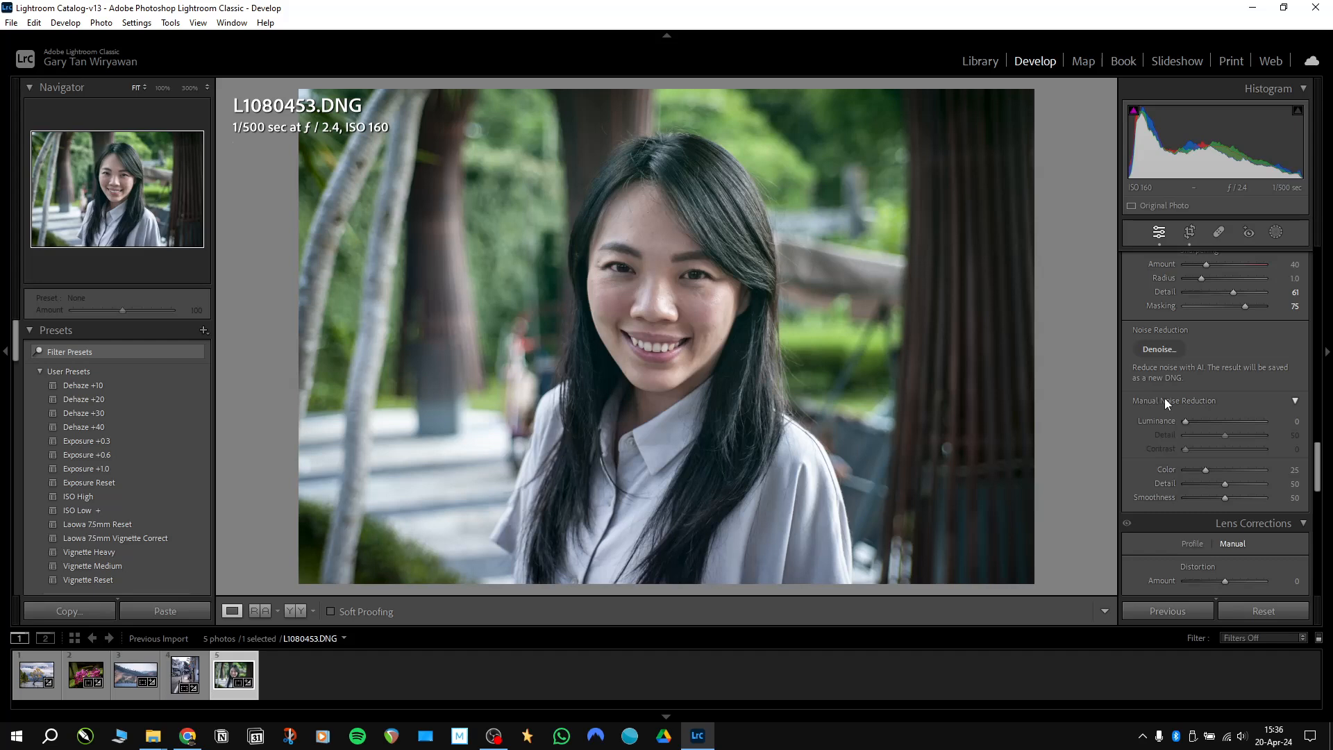
- Reduce noise in the portrait with manual luminance 23 and luminance detail 70, checking the face and blurred background at 100%
{"action": "left_click", "coordinate": [1201, 421]}
{"action": "left_click_drag", "start_coordinate": [1210, 420], "coordinate": [1205, 422]}
{"action": "left_click_drag", "start_coordinate": [1205, 423], "coordinate": [1207, 423]}
{"action": "left_click", "coordinate": [660, 268]}
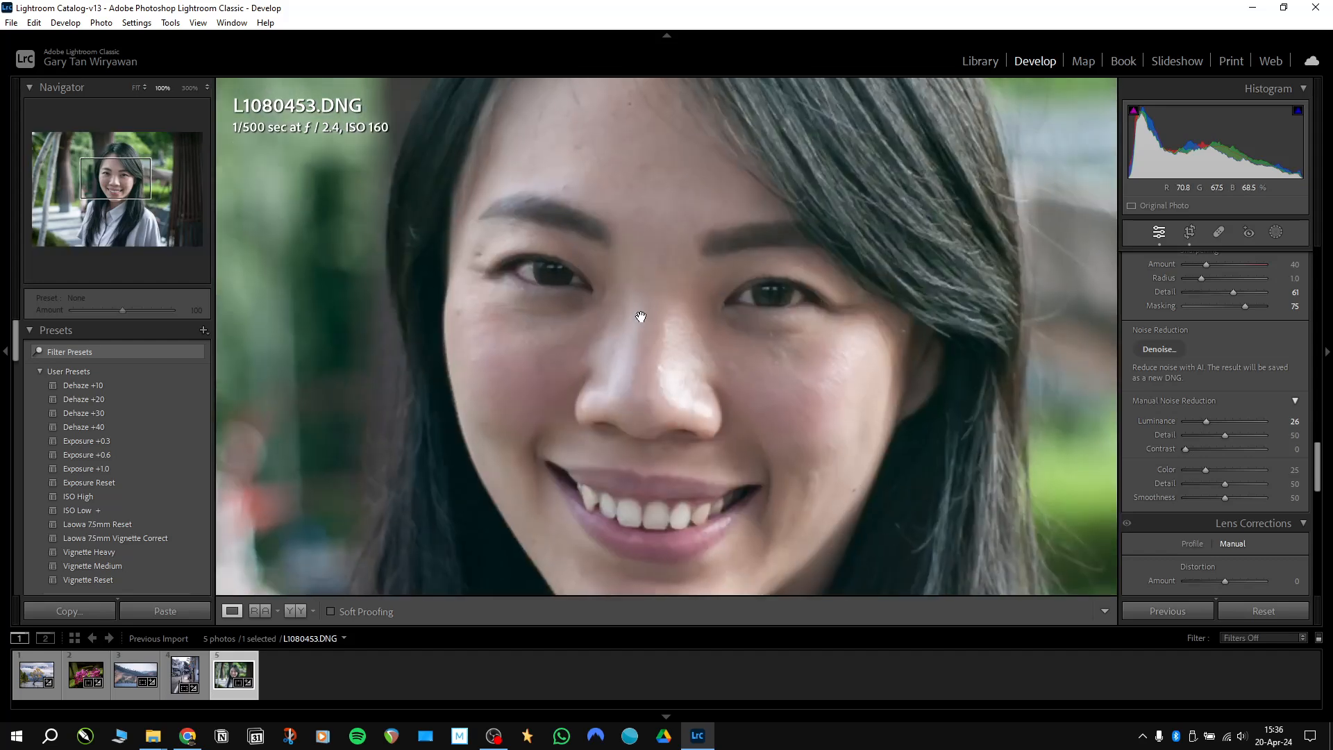
{"action": "left_click_drag", "start_coordinate": [1207, 422], "coordinate": [1205, 424]}
{"action": "left_click_drag", "start_coordinate": [622, 329], "coordinate": [1035, 413]}
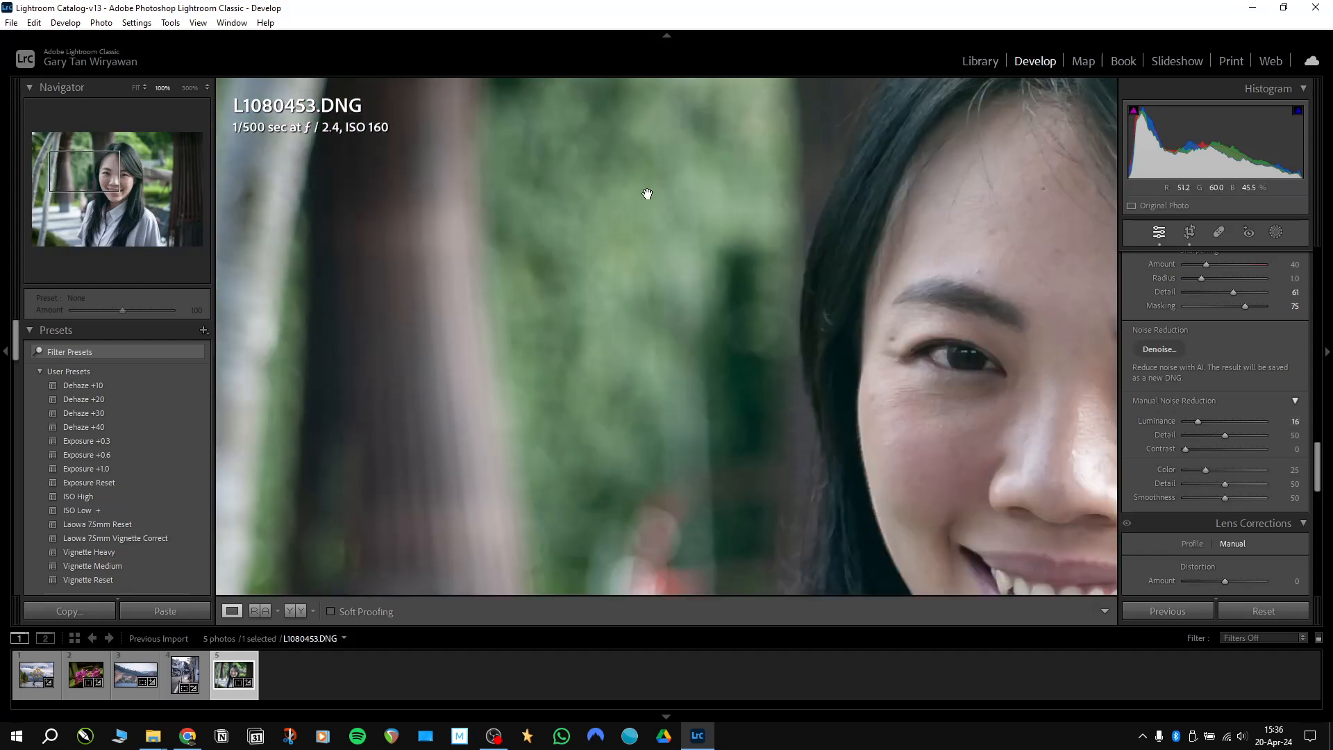
{"action": "left_click", "coordinate": [915, 342]}
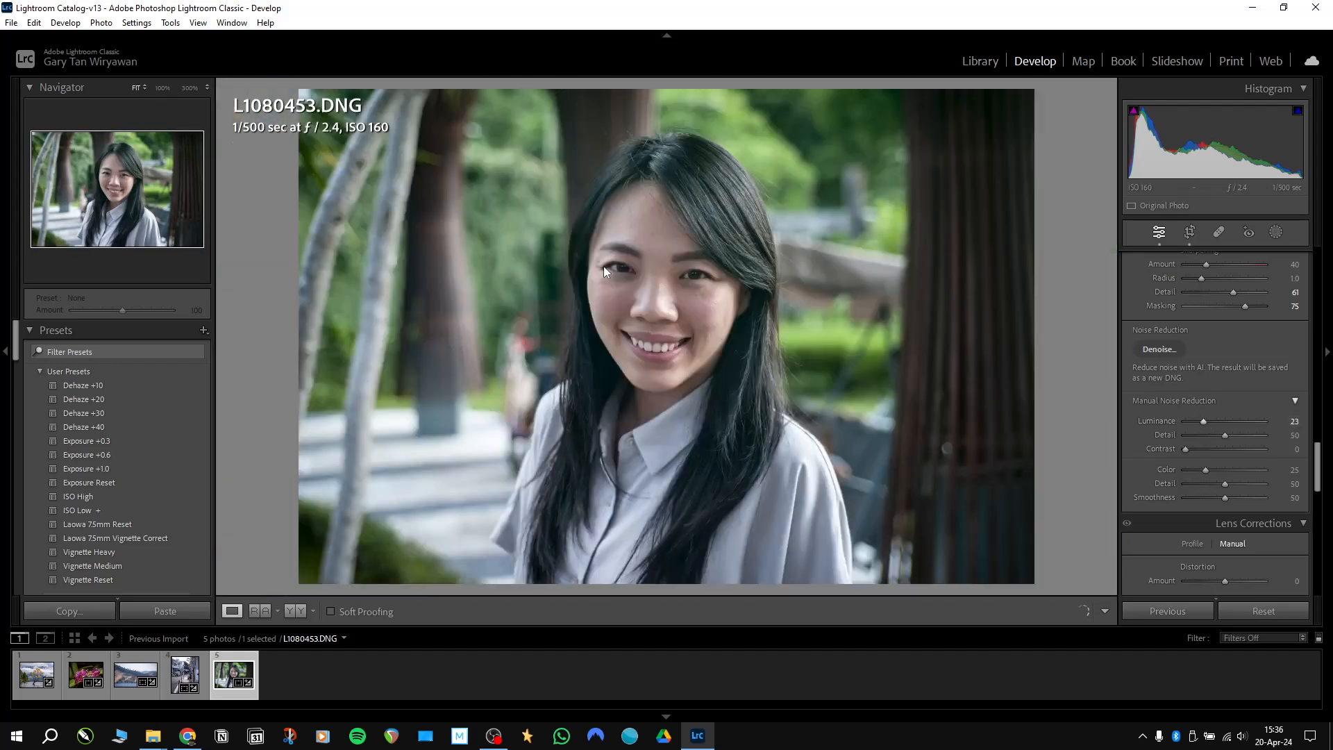
{"action": "left_click", "coordinate": [656, 284]}
{"action": "left_click_drag", "start_coordinate": [757, 318], "coordinate": [730, 298]}
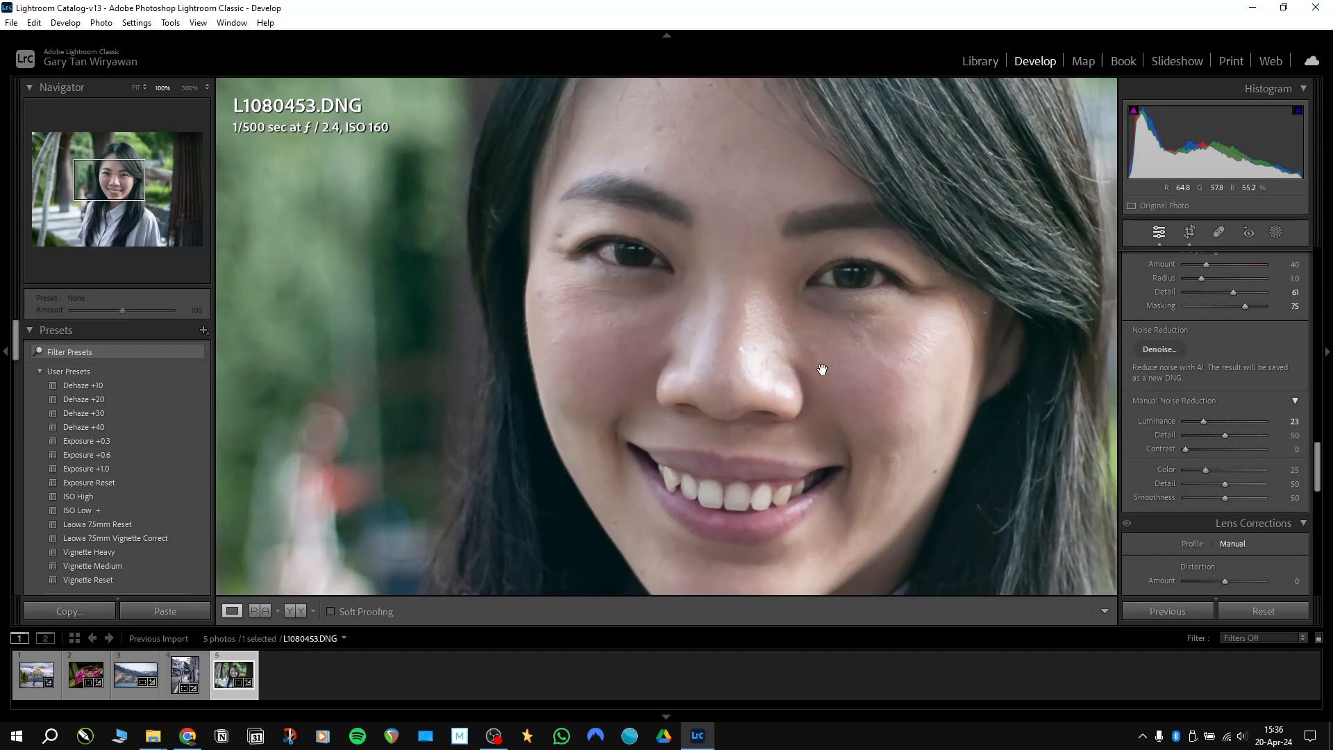
{"action": "left_click", "coordinate": [828, 316]}
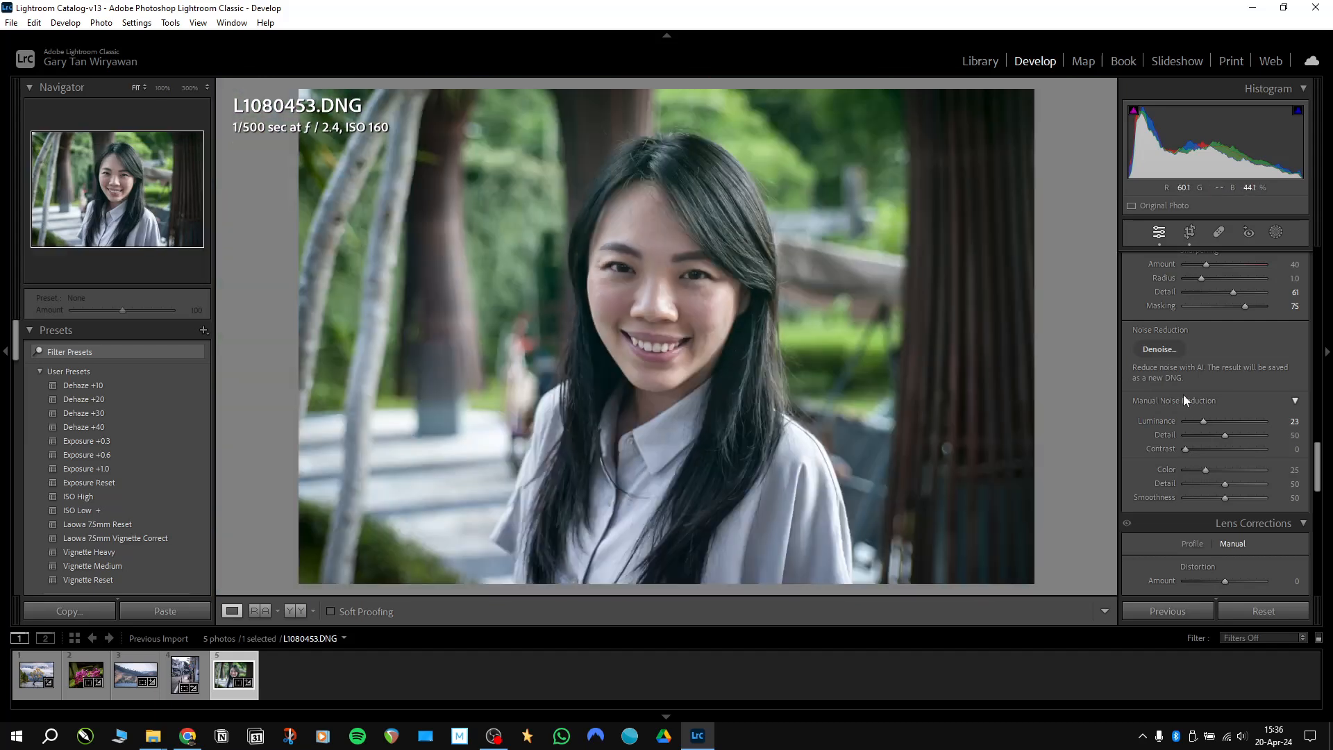
{"action": "left_click_drag", "start_coordinate": [1237, 435], "coordinate": [1240, 435]}
- Compare the portrait before and after editing side by side, examining the woman's face at 100%
{"action": "key", "text": "y"}
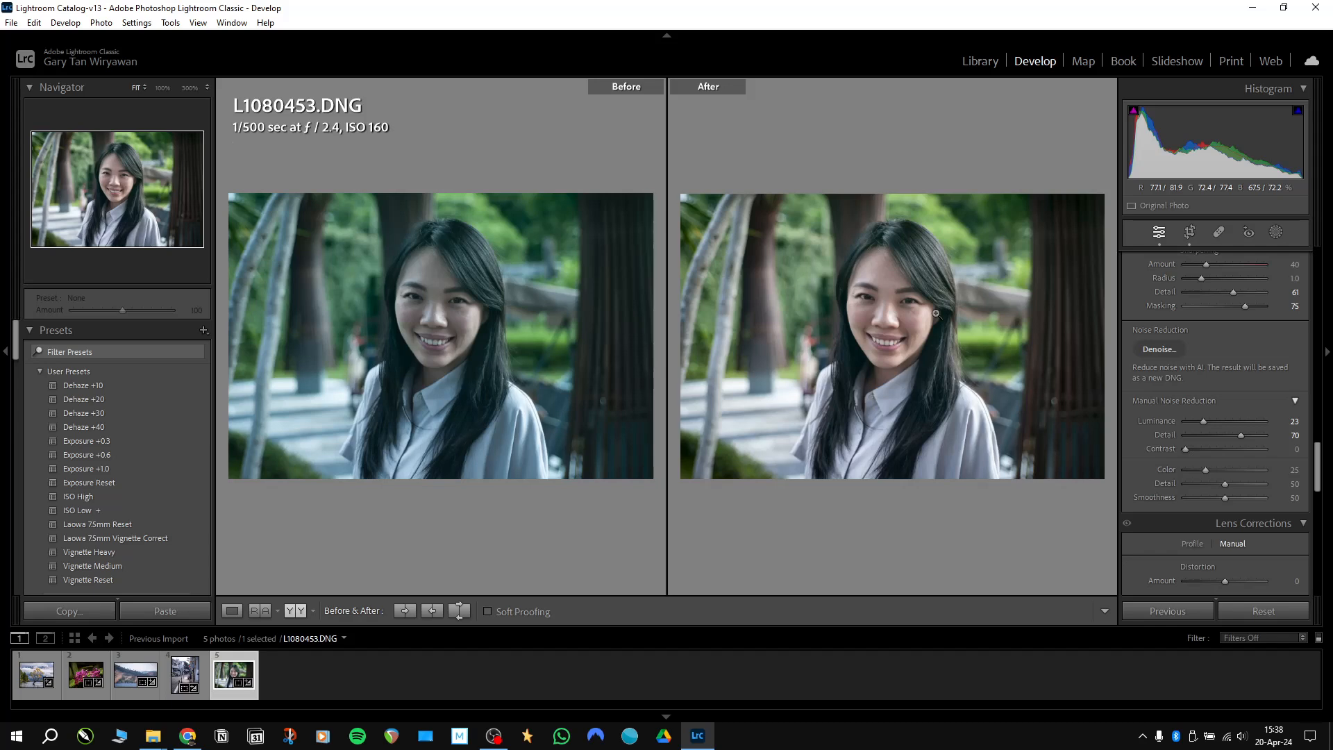
{"action": "left_click", "coordinate": [892, 253]}
{"action": "scroll", "coordinate": [902, 263], "scroll_direction": "down", "scroll_amount": 3}
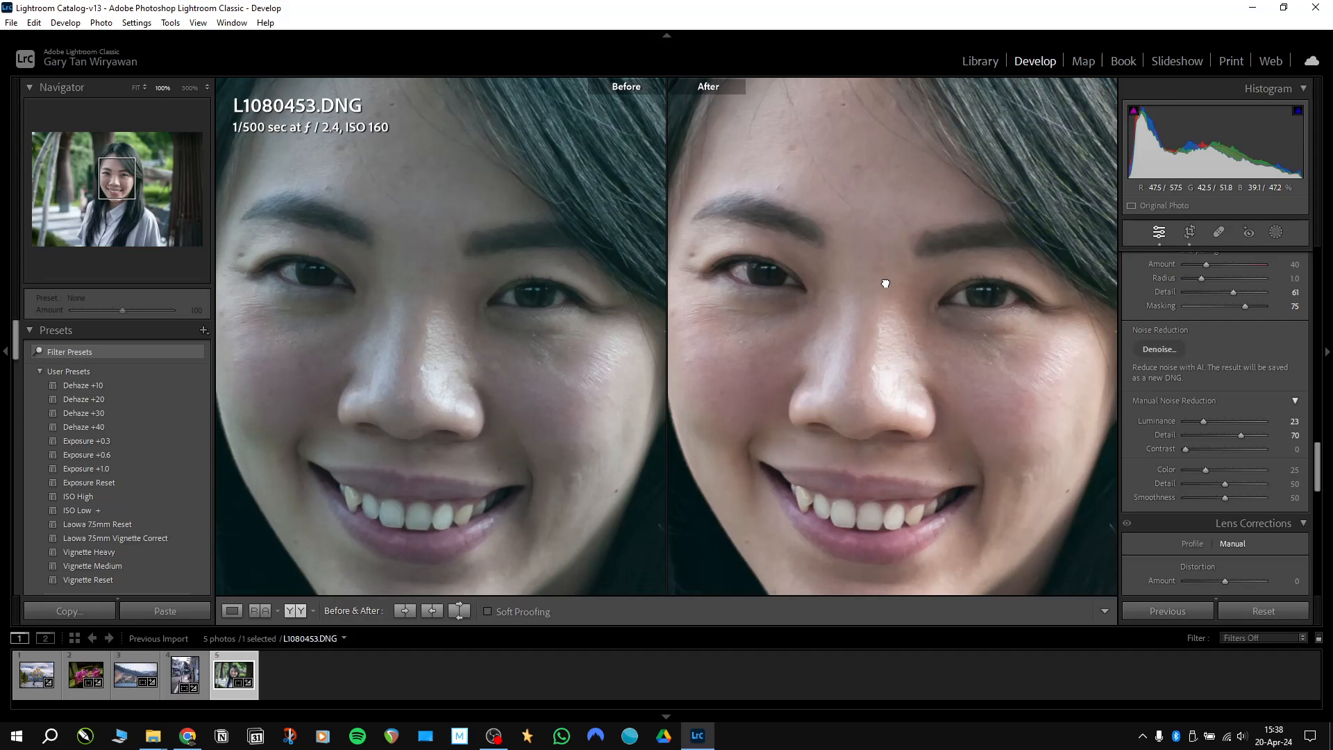
{"action": "left_click_drag", "start_coordinate": [885, 283], "coordinate": [889, 238]}
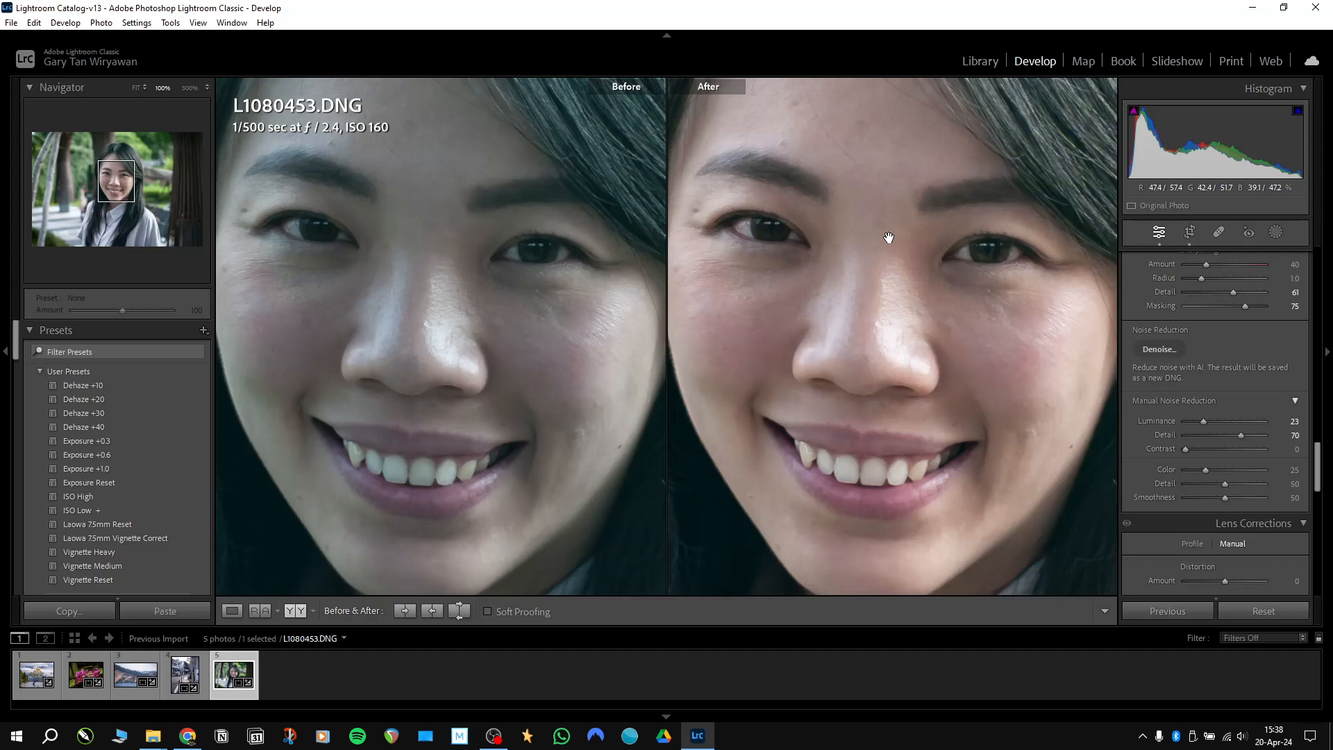
{"action": "mouse_move", "coordinate": [889, 237]}
{"action": "left_mouse_down"}
{"action": "mouse_move", "coordinate": [902, 333]}
{"action": "mouse_move", "coordinate": [895, 194]}
{"action": "mouse_move", "coordinate": [893, 235]}
{"action": "left_mouse_up"}
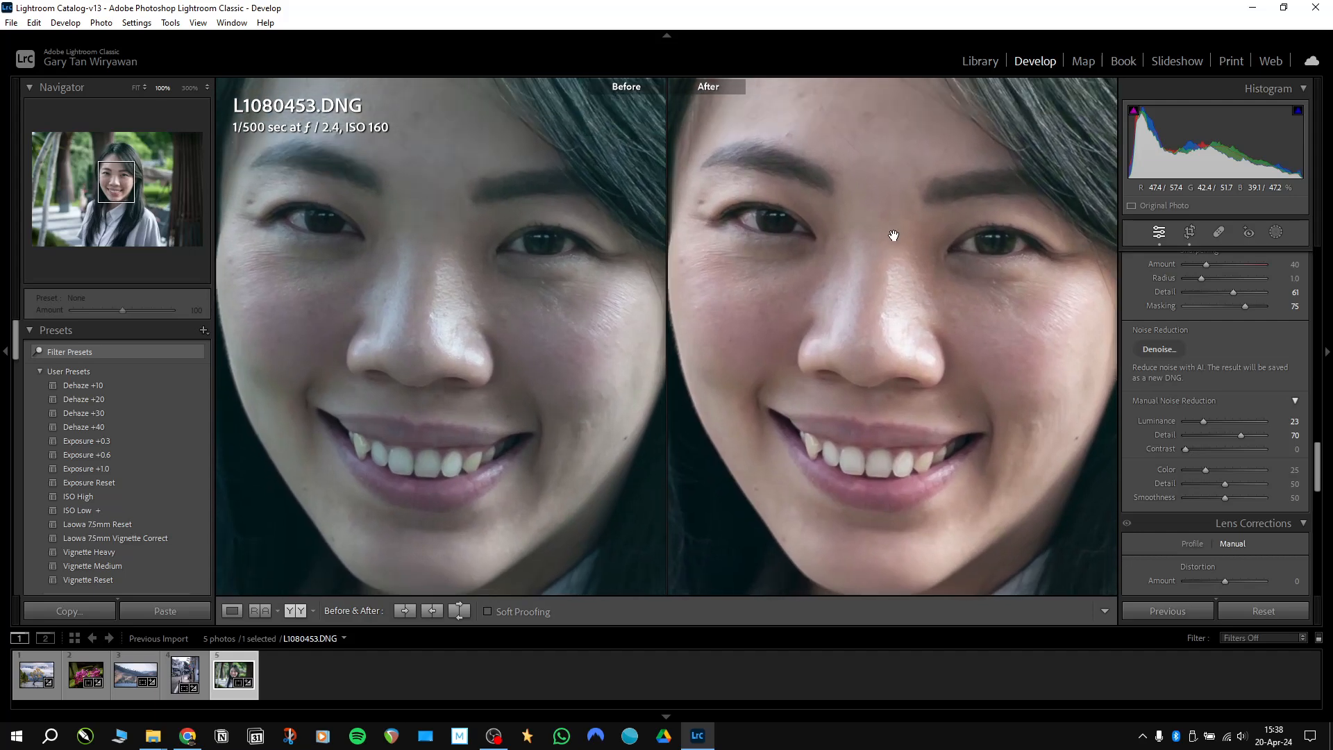
{"action": "left_click", "coordinate": [963, 243]}
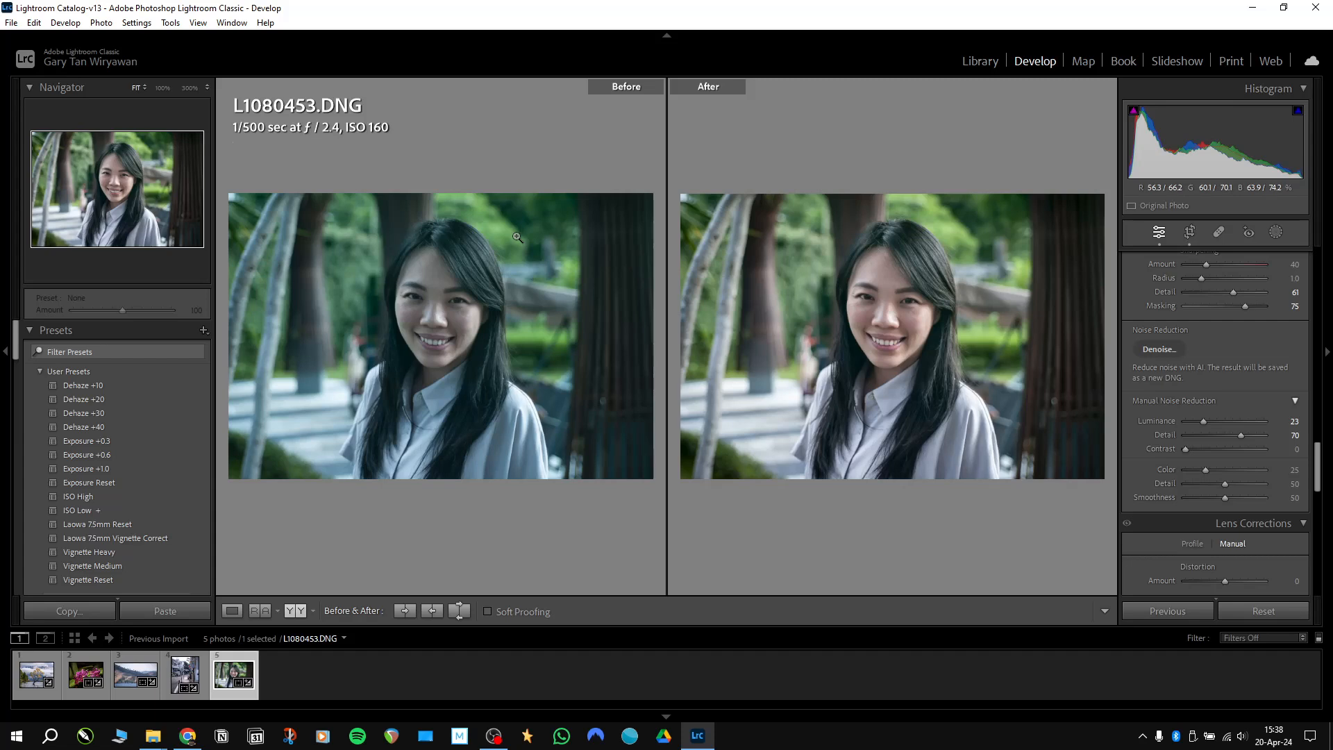